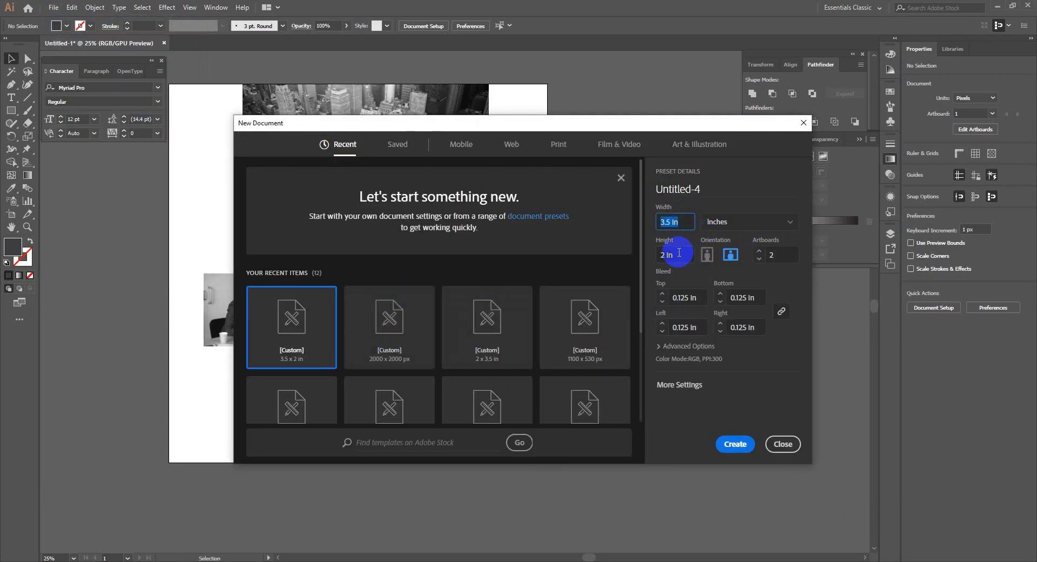
Create a new landscape document of 3.5 x 2 in with two artboards and a 0.125 in bleed on all sides.
key("Tab")
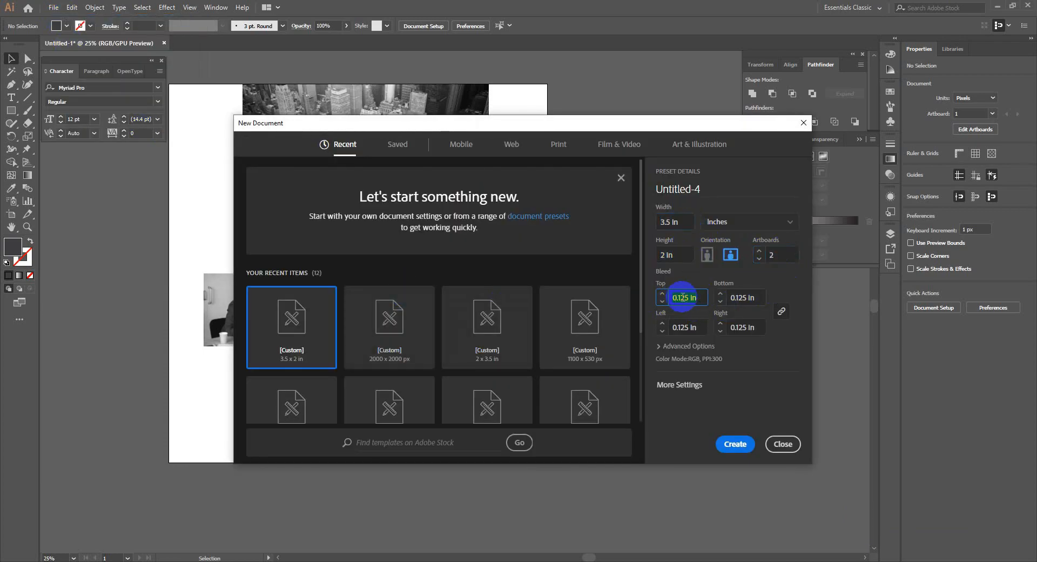
left_click(730, 444)
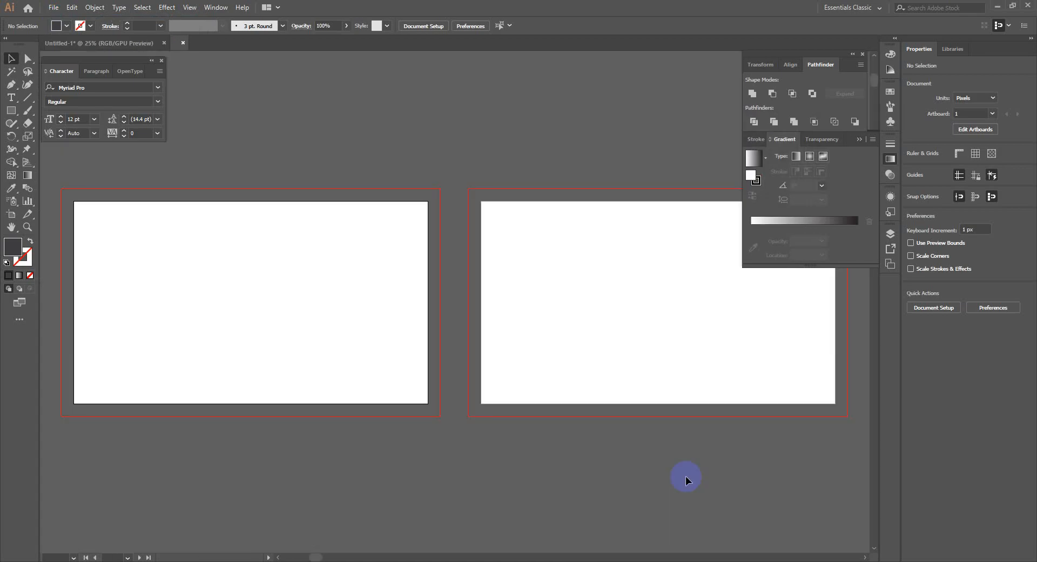
Draw a 3.5 x 2 in white rectangle without a stroke covering the first artboard.
left_click(12, 110)
left_click(91, 26)
left_click(8, 43)
left_click(79, 203)
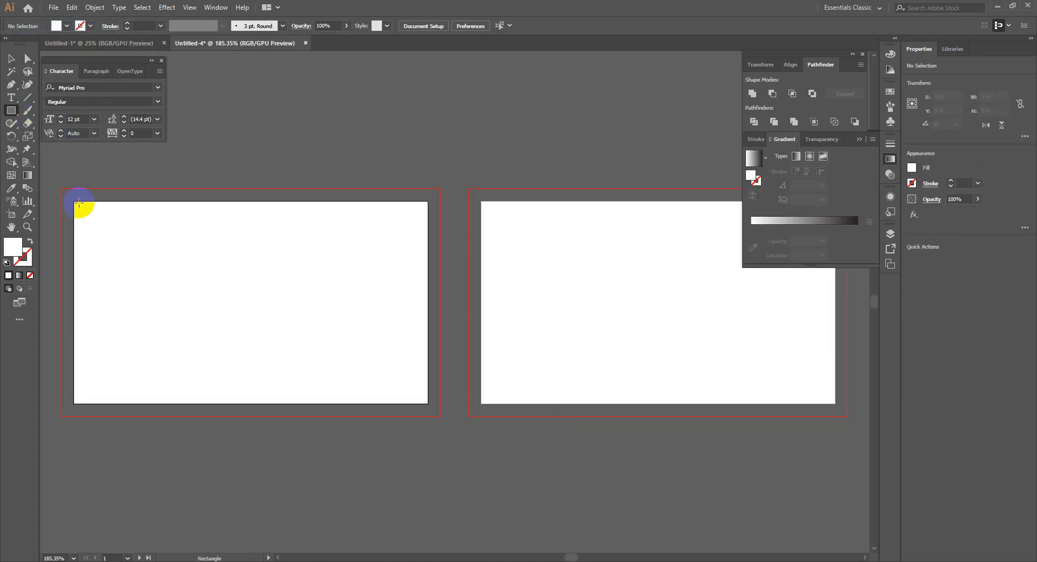
left_click_drag(79, 203, 427, 403)
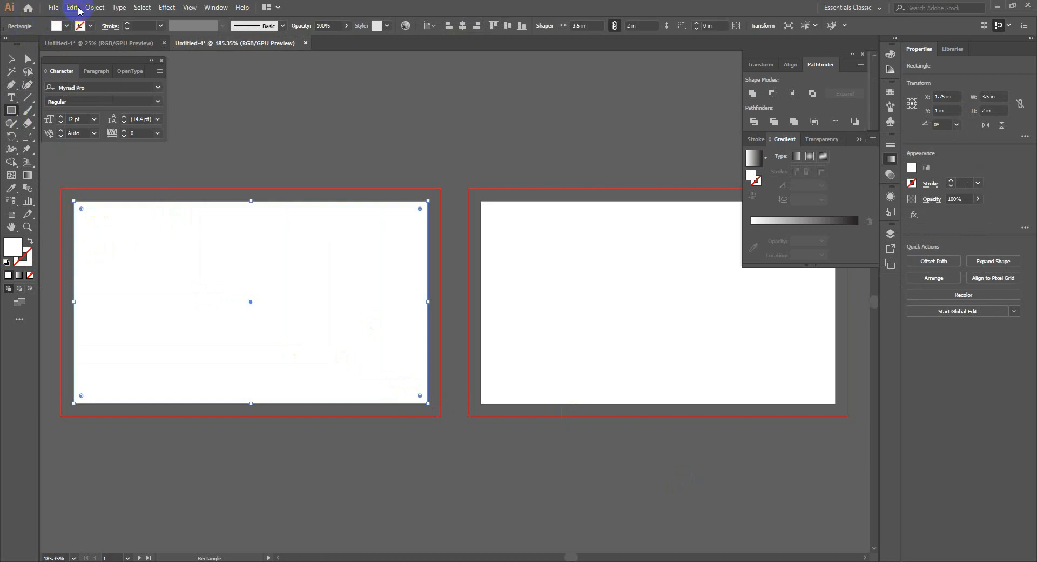
Offset the first artboard's rectangle by -0.125 in, convert the inner copy into guides and lock it.
left_click(95, 7)
mouse_move(114, 250)
left_click(286, 286)
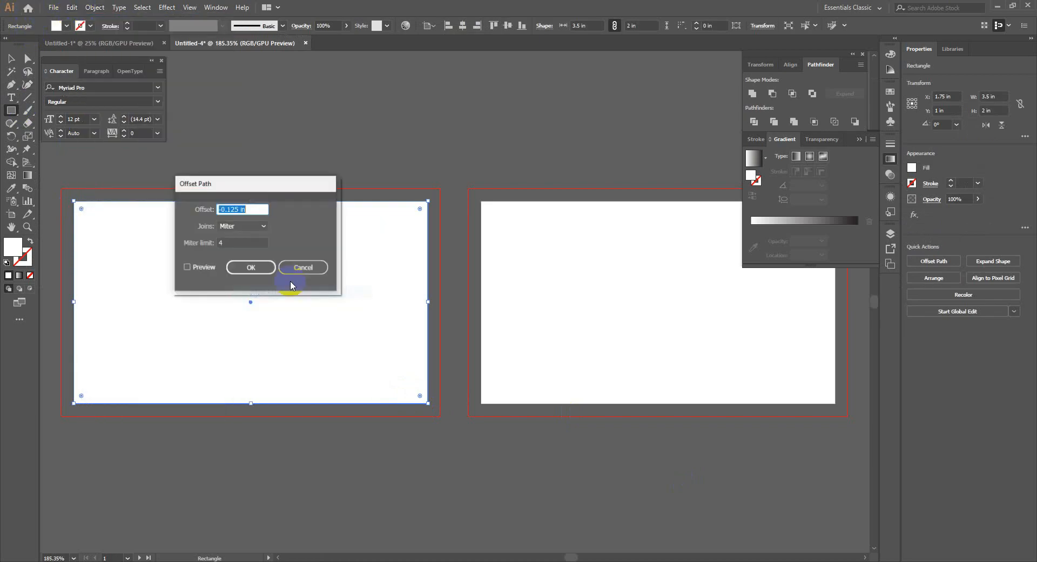
left_click(187, 267)
double_click(251, 267)
key("ctrl+5")
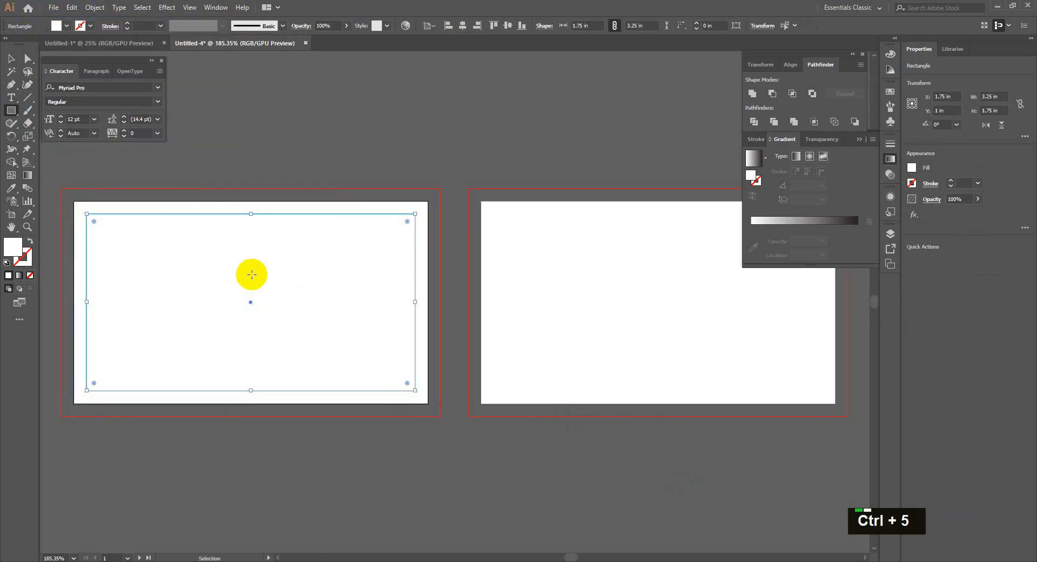
key("ctrl+2")
Extend the first artboard's white rectangle to the bleed edges on all sides and lock it.
key("v")
left_click(79, 204)
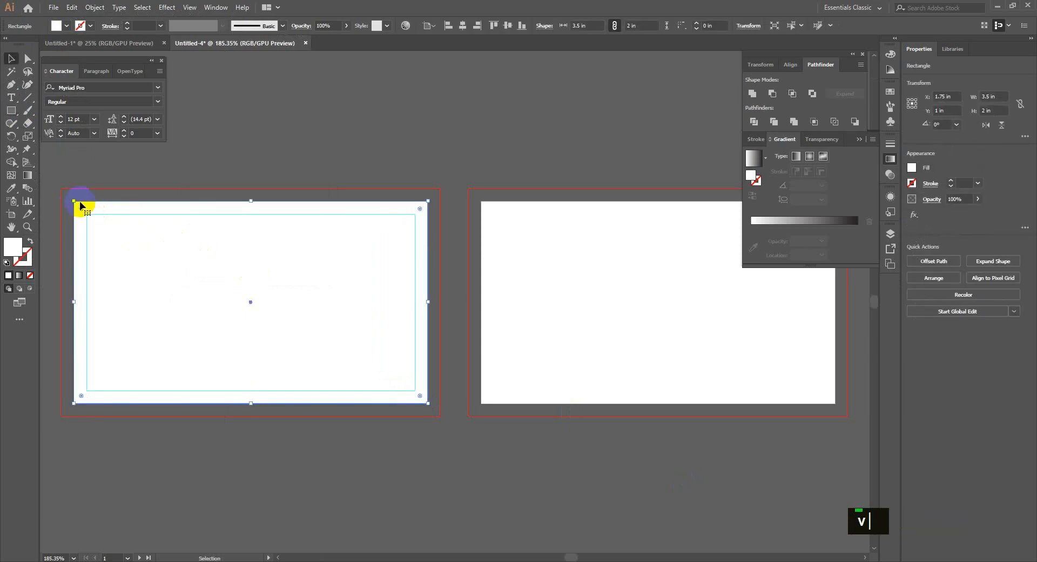
left_click_drag(70, 197, 61, 188)
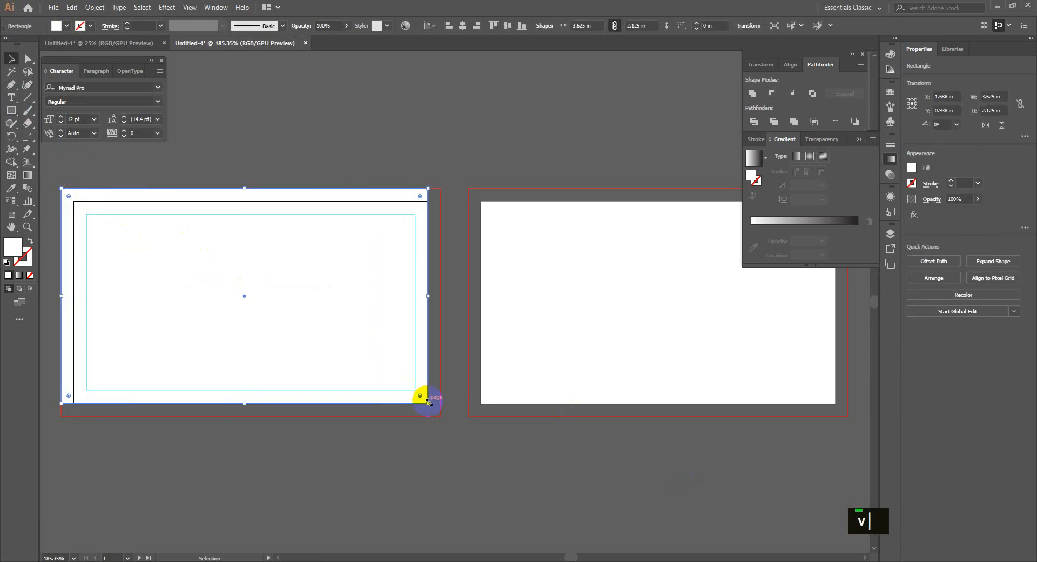
left_click_drag(427, 402, 441, 415)
key("ctrl+2")
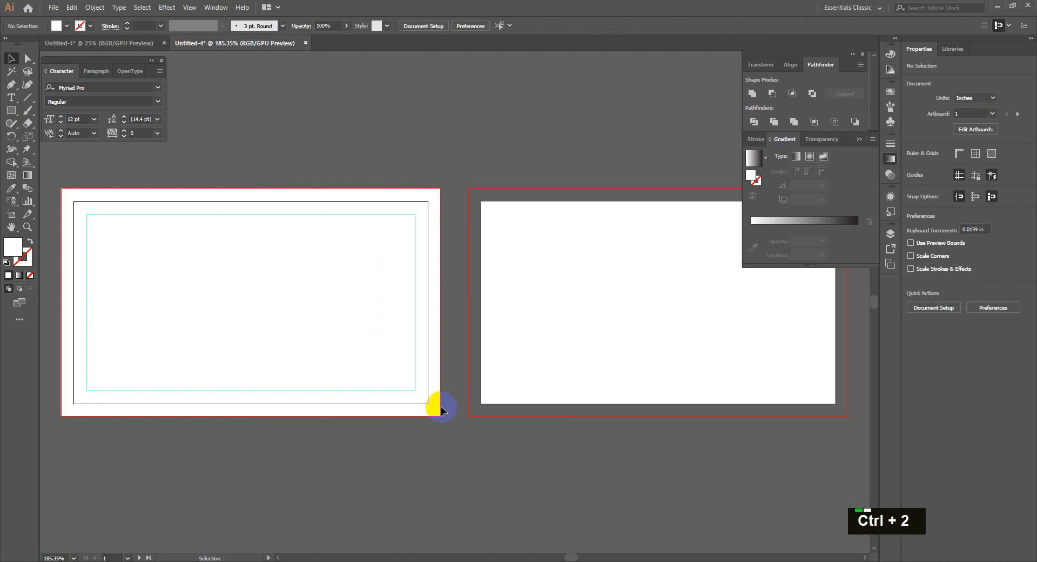
Draw a 3.5 x 2 in white rectangle covering the second artboard.
left_click(13, 112)
left_click_drag(491, 276, 399, 280)
left_click_drag(389, 206, 744, 407)
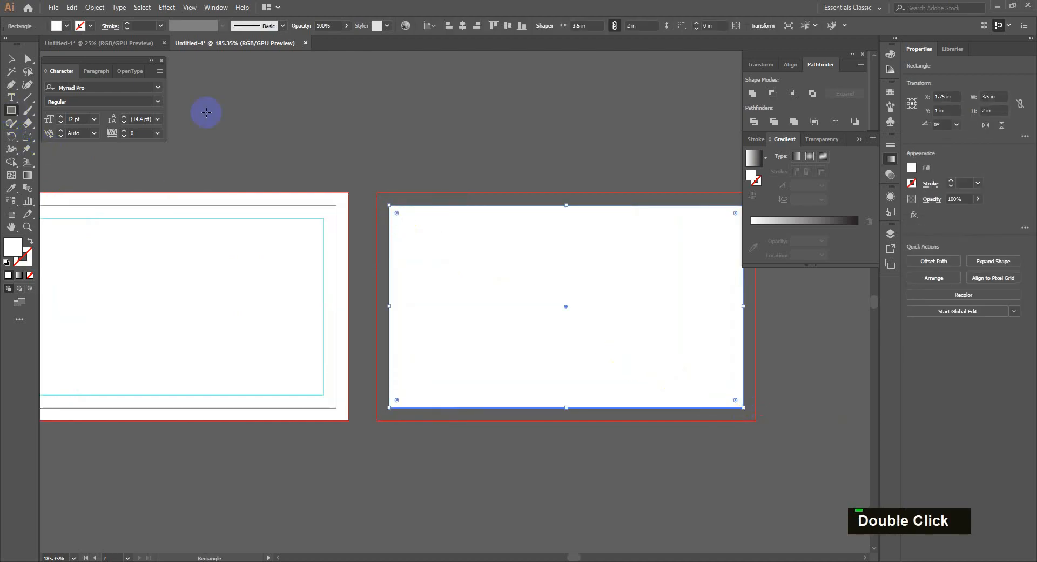
Offset the second artboard's rectangle by -0.125 in, convert the inner copy into guides and lock it.
left_click(123, 8)
mouse_move(97, 8)
mouse_move(123, 252)
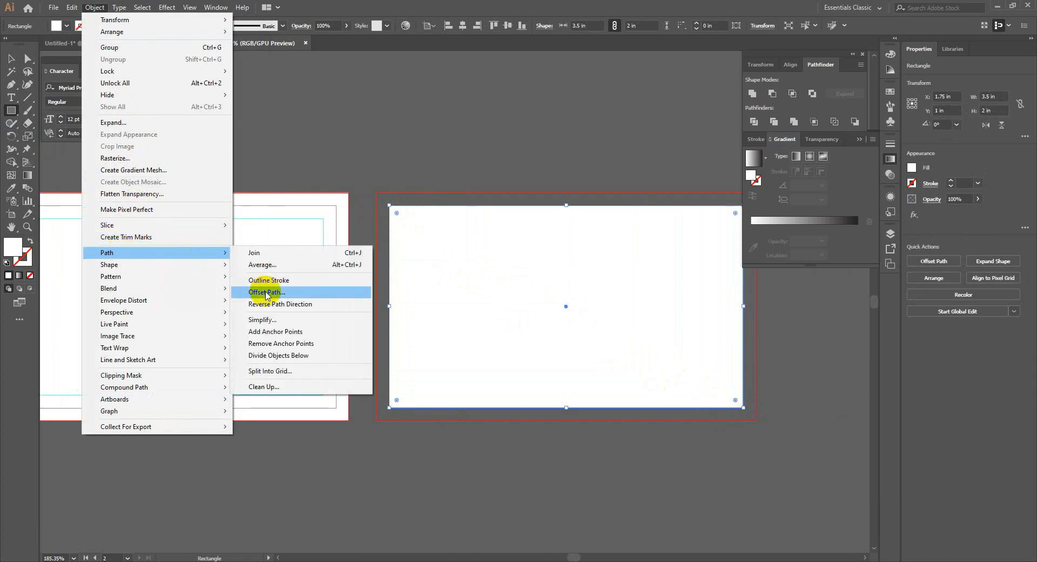
left_click(268, 295)
double_click(232, 208)
left_click(187, 267)
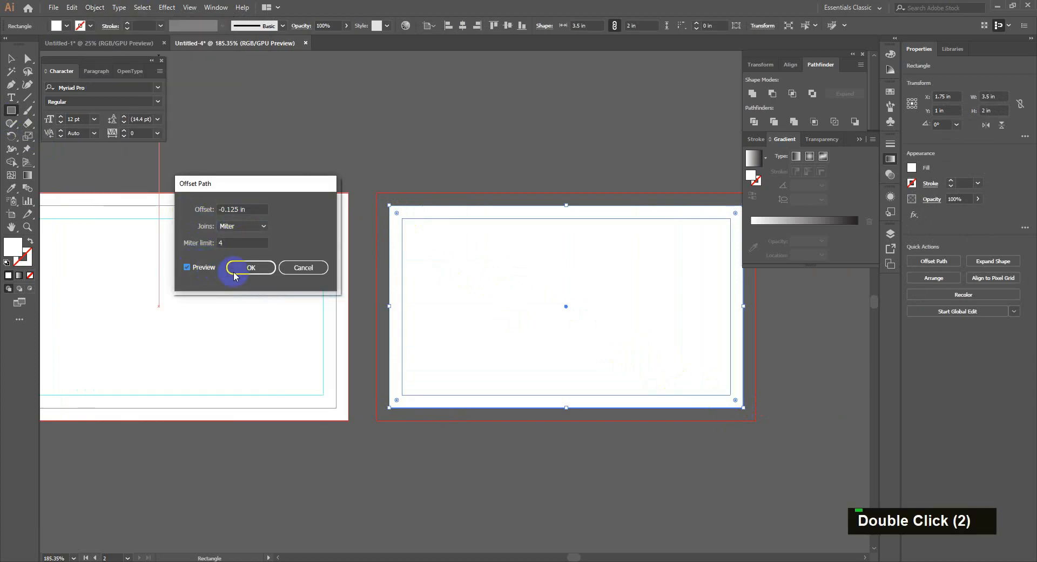
left_click(250, 268)
key("ctrl+5")
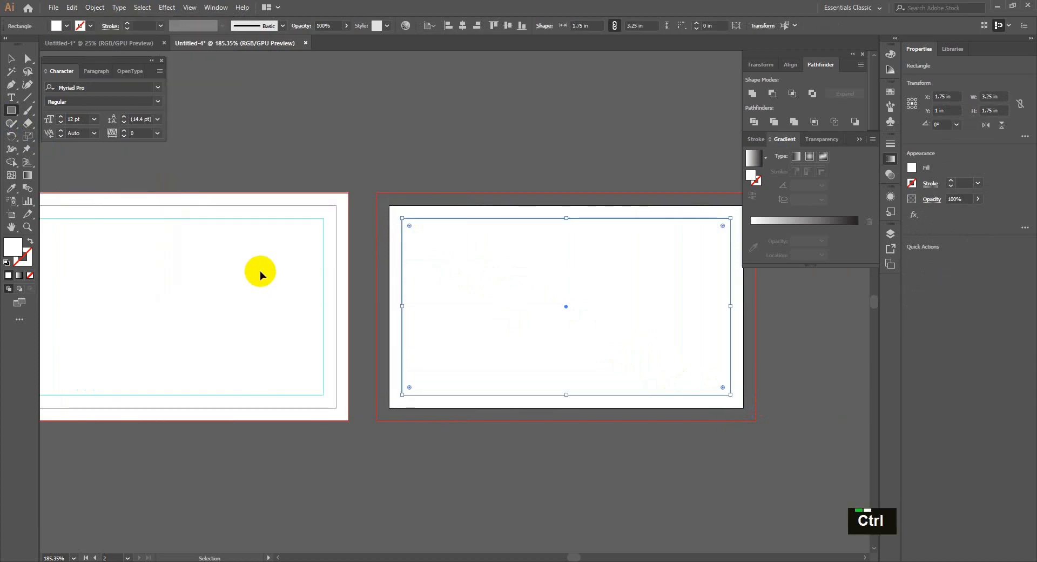
key("ctrl+2")
Extend the second artboard's white rectangle to the bleed edges on all sides and lock it.
key("v")
left_click_drag(389, 205, 377, 192)
left_click_drag(742, 411, 756, 420)
key("ctrl+2")
Draw a black five-point shape with the Pen tool over the first card's left side, following the bleed edges and pointing toward the card's centre.
key("space")
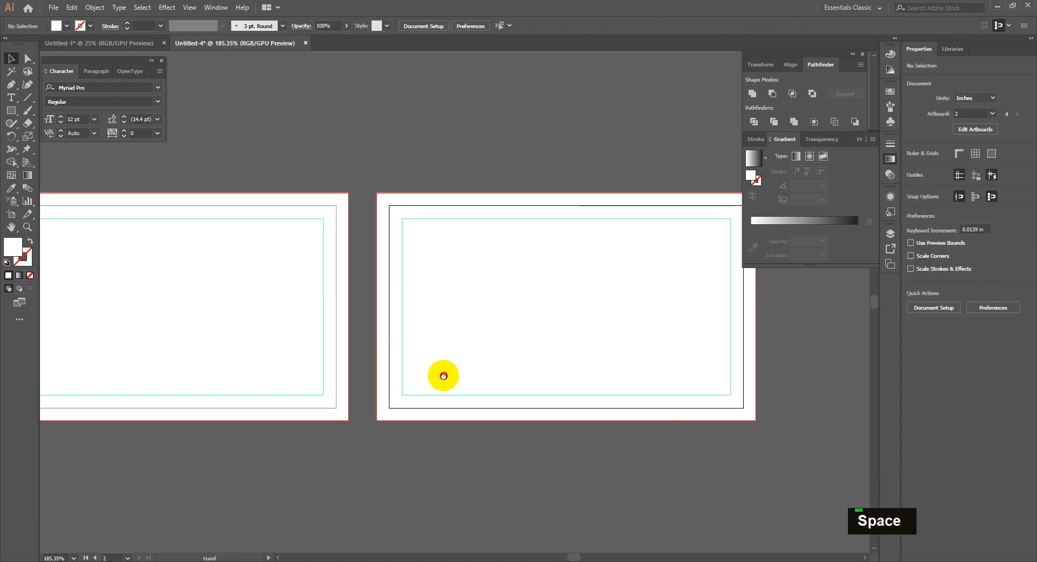
left_click_drag(406, 280, 528, 319)
key("space")
left_click_drag(343, 321, 359, 316)
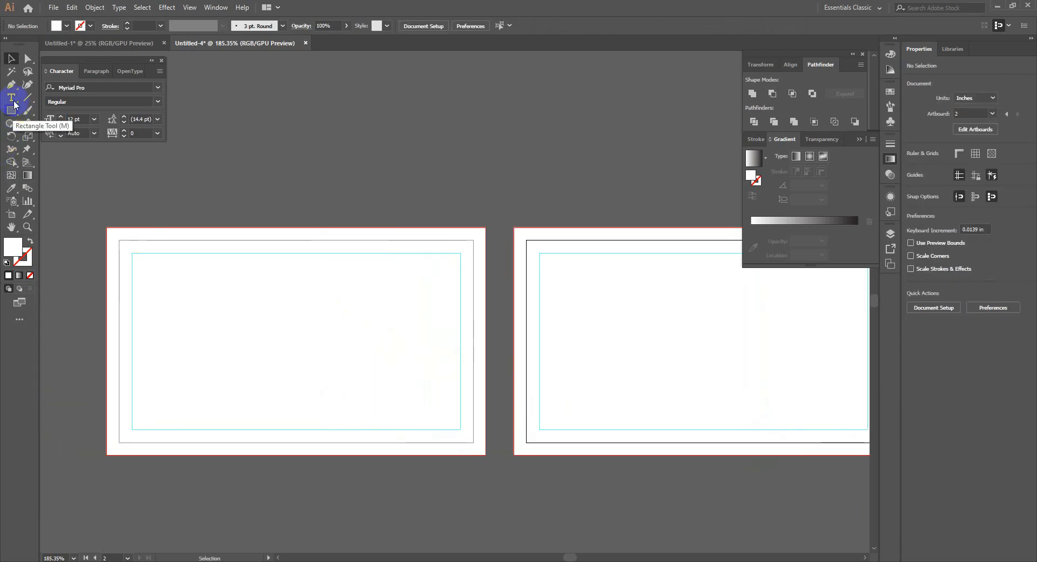
left_click(11, 84)
left_click(65, 27)
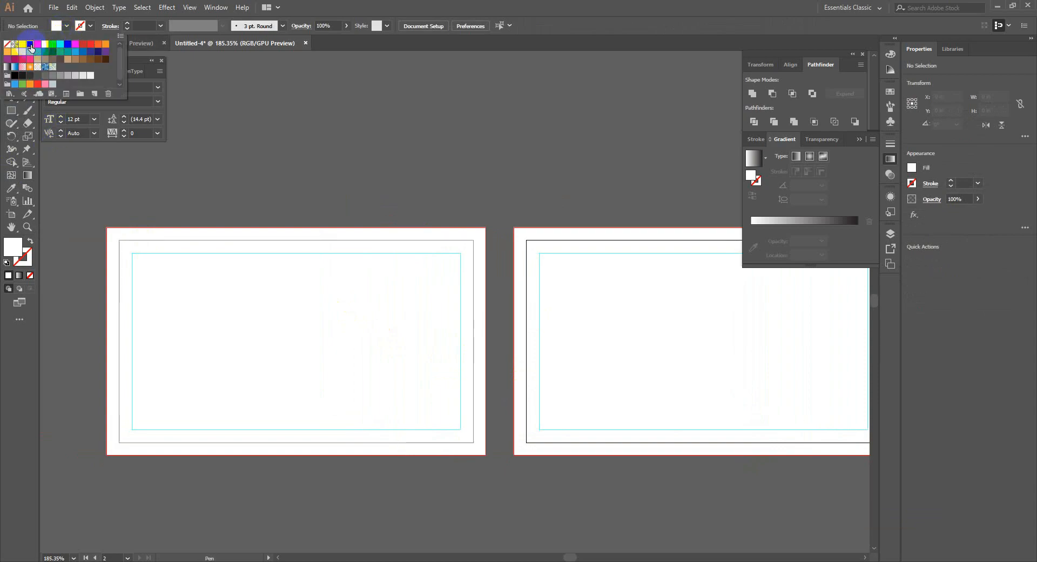
left_click(30, 46)
left_click(199, 461)
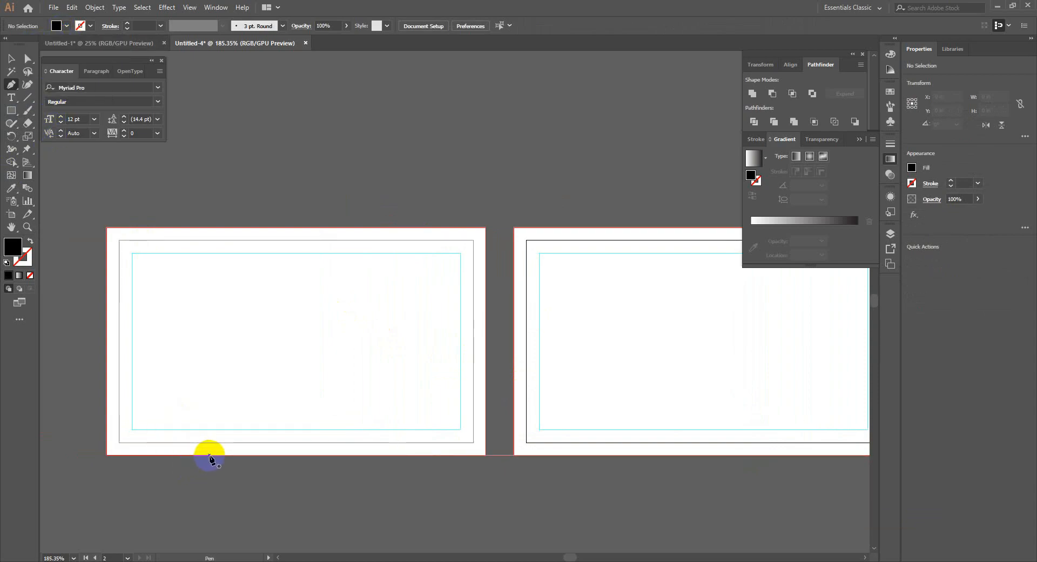
left_click(208, 455)
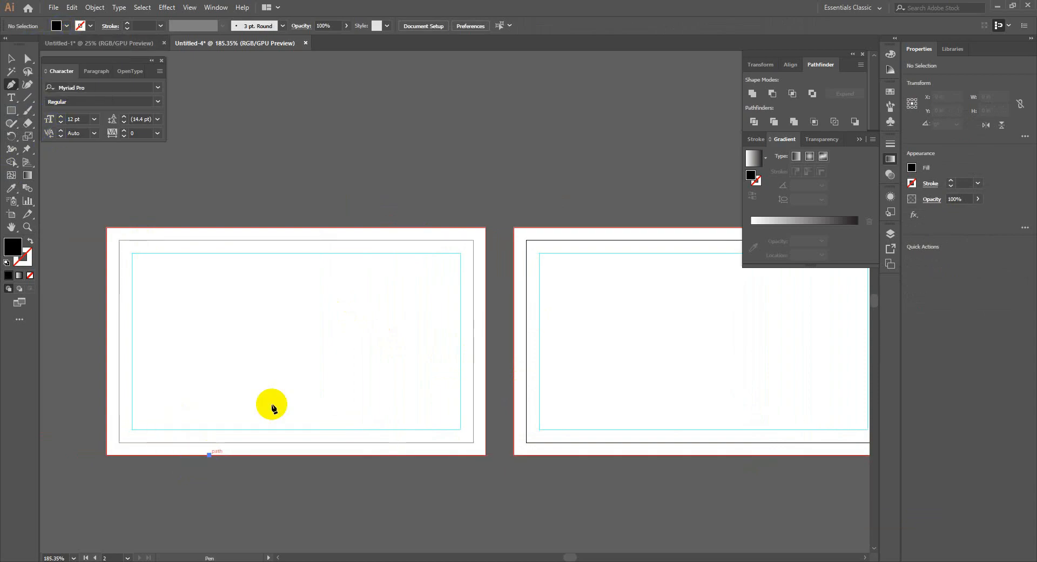
left_click(315, 283)
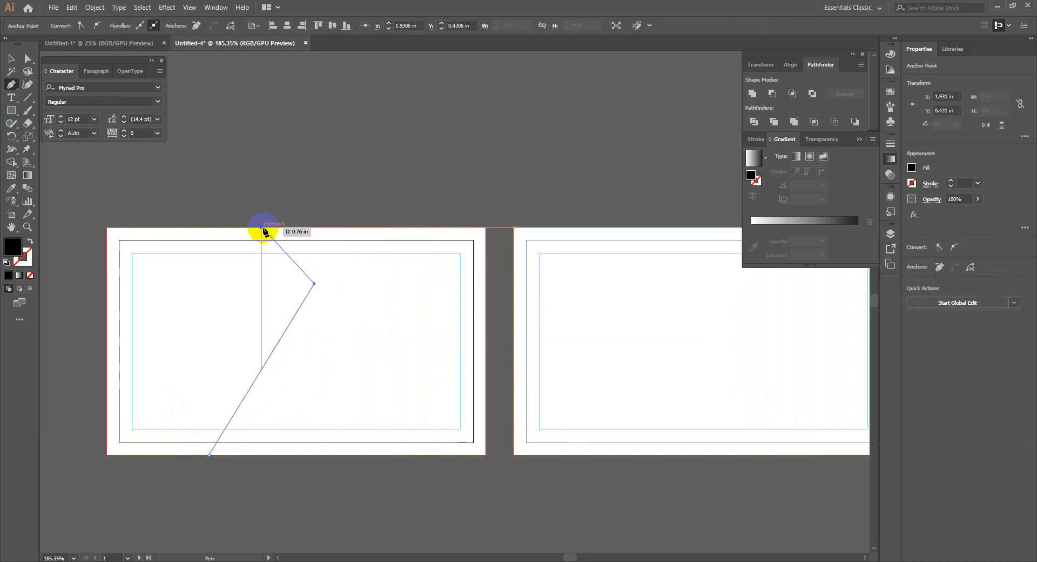
left_click(263, 229)
left_click(107, 228)
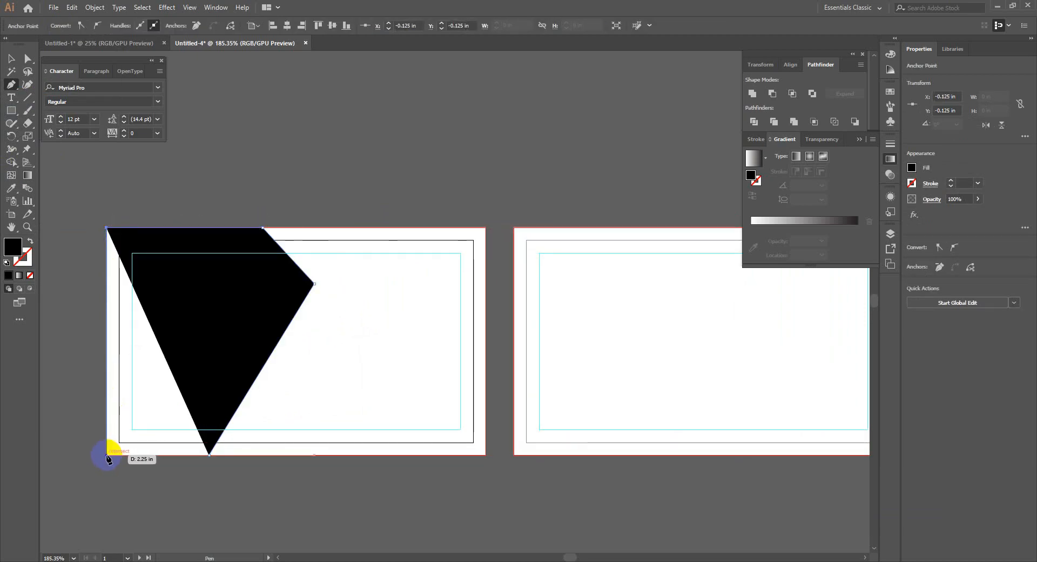
left_click(106, 454)
key("v")
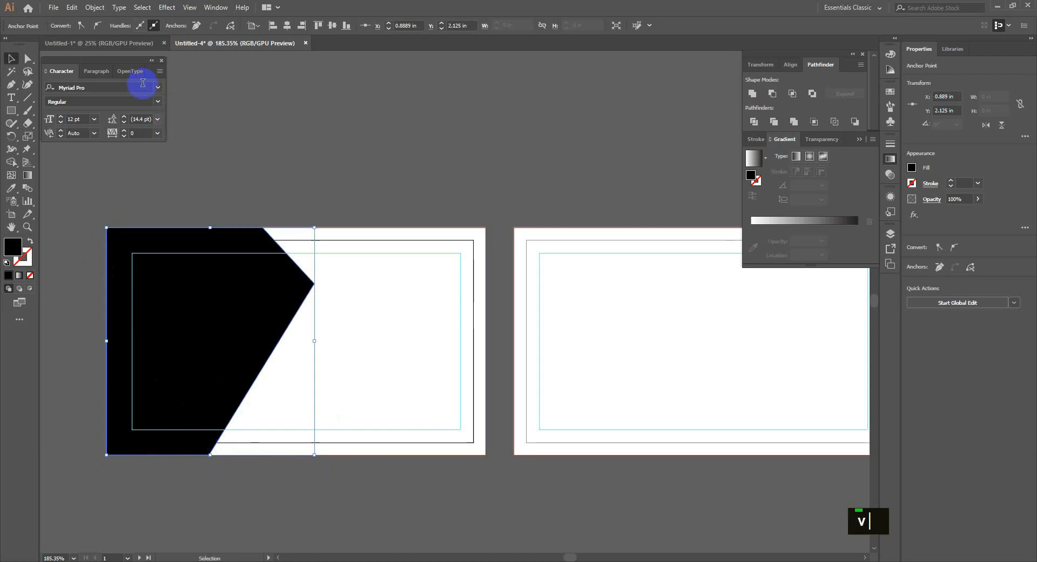
Paste the black-and-white city photo from Untitled-1 into Untitled-4 and scale it to about 3.54 x 2.35 in over the black shape.
left_click(114, 45)
left_click(250, 41)
key("ctrl+v")
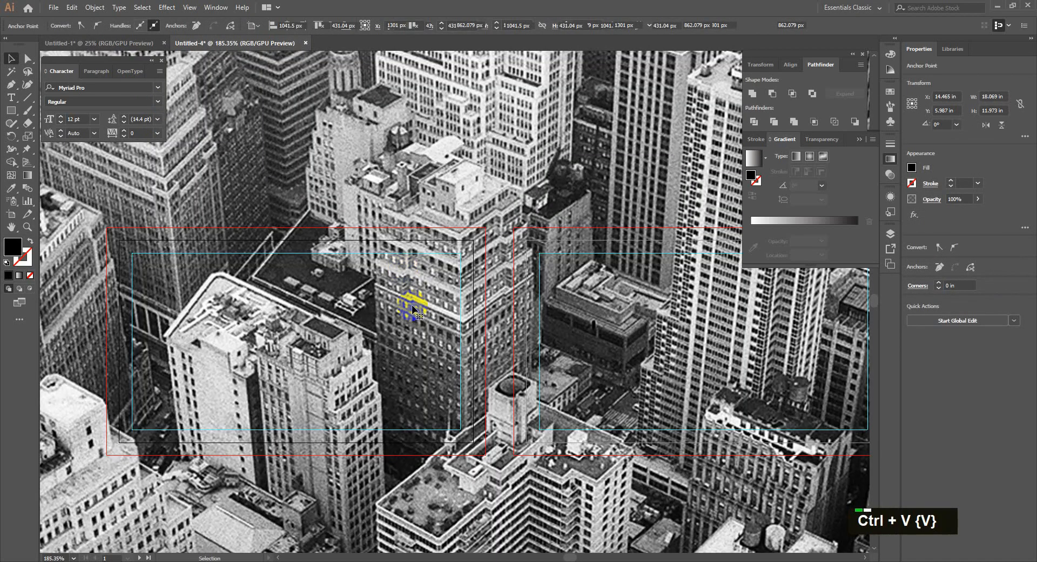
scroll(416, 301, "down", 3)
left_click_drag(591, 219, 554, 324)
scroll(429, 324, "up", 5)
left_click_drag(536, 325, 270, 316)
left_click_drag(255, 401, 266, 477)
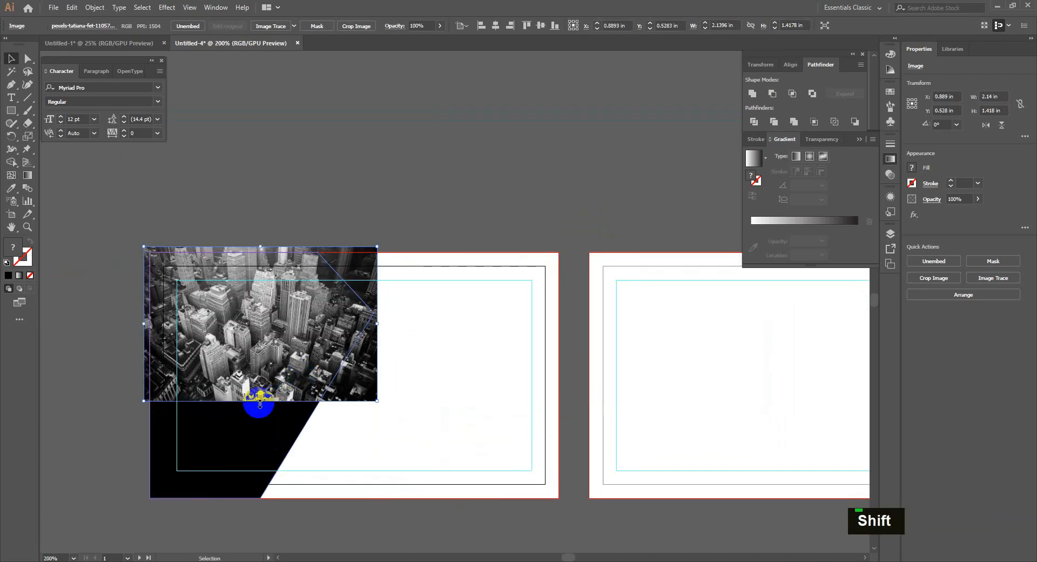
left_click_drag(260, 402, 268, 501)
Send the city photo to the back and clip it to the black shape with a clipping mask.
key("ctrl+shift+bracketleft")
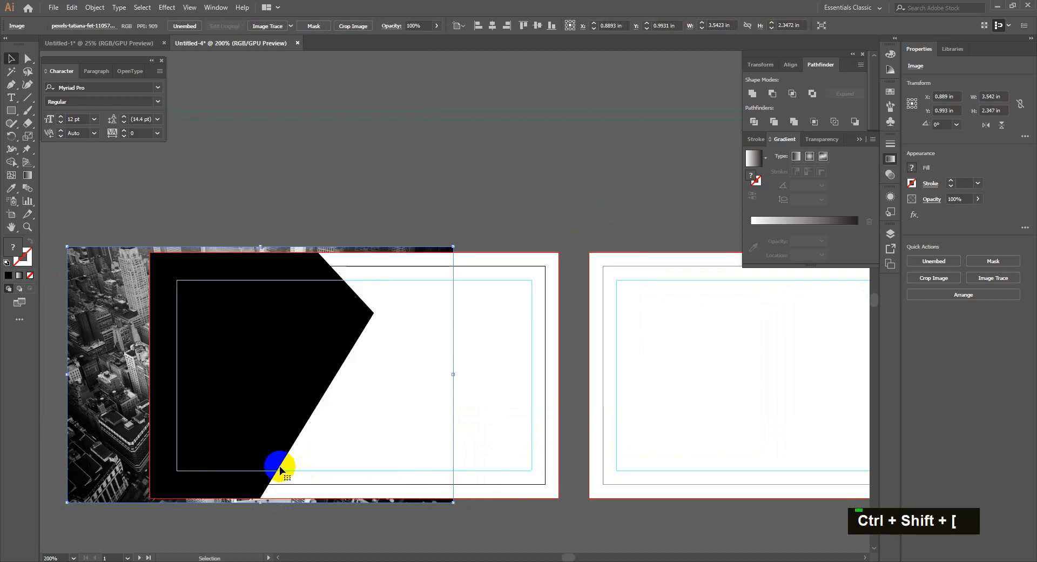
left_click(281, 317, "shift")
right_click(279, 317)
left_click(336, 393)
Duplicate the clipped photo in front, release the copy's clipping mask and delete its photo, keeping only the outline.
key("ctrl+c")
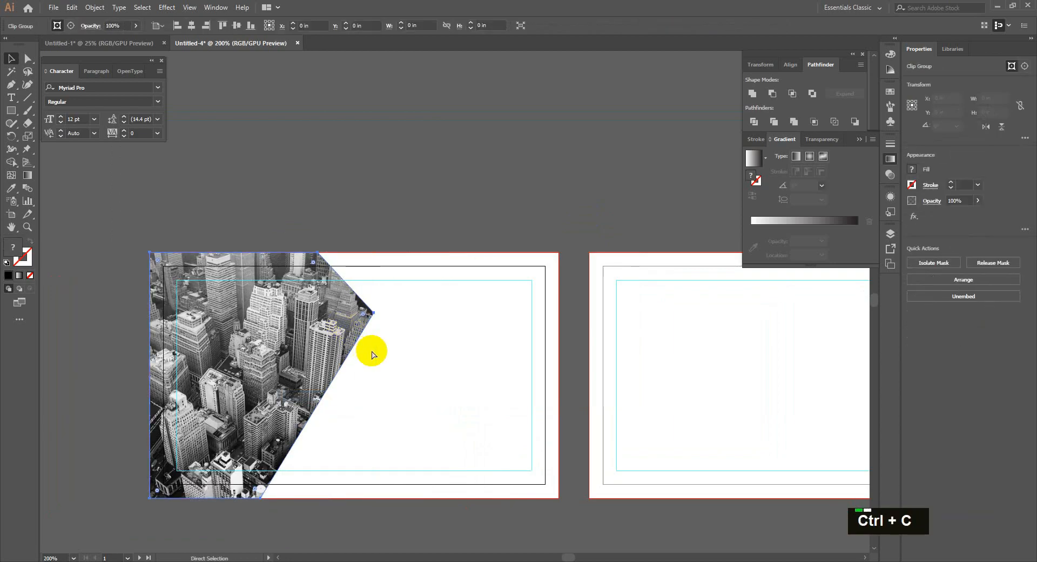
key("ctrl+f")
right_click(333, 328)
left_click(380, 417)
left_click(455, 444)
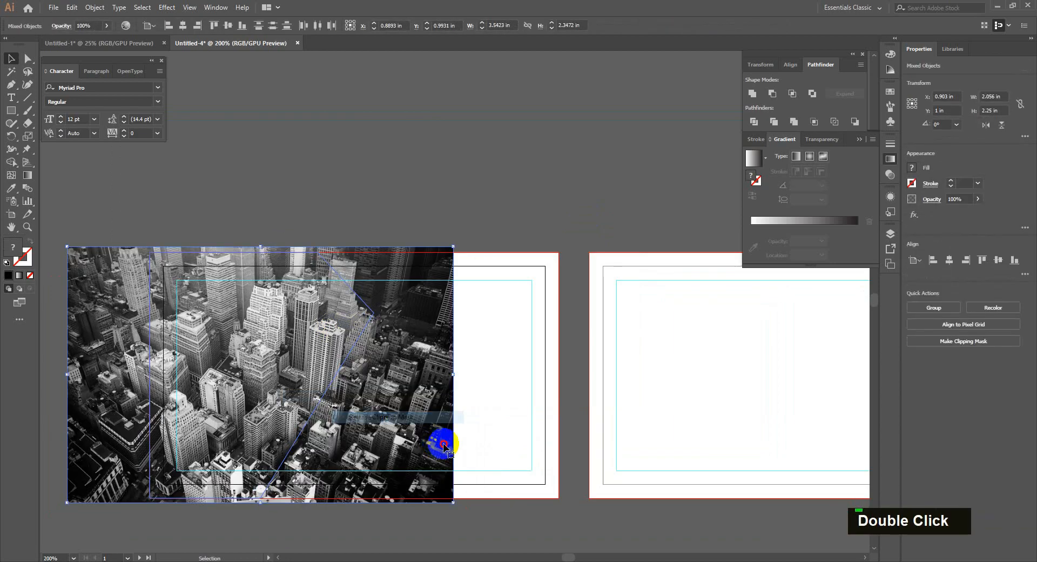
left_click(448, 401)
key("Delete")
Fill the copied outline with dark navy #1B1B3A and set its opacity to 76%.
left_click(253, 327)
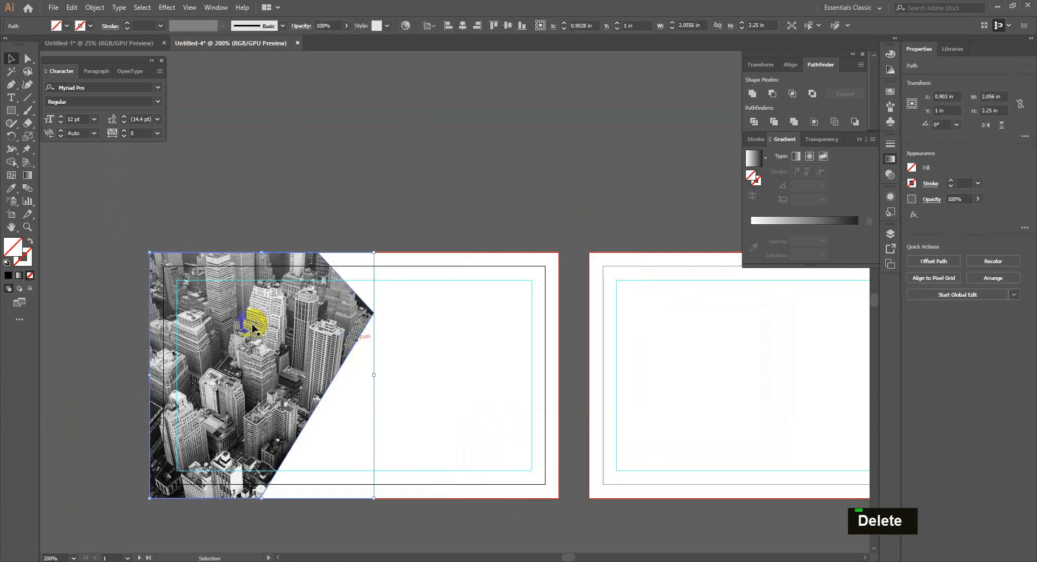
left_click(67, 26)
left_click(68, 44)
double_click(13, 247)
left_click(454, 318)
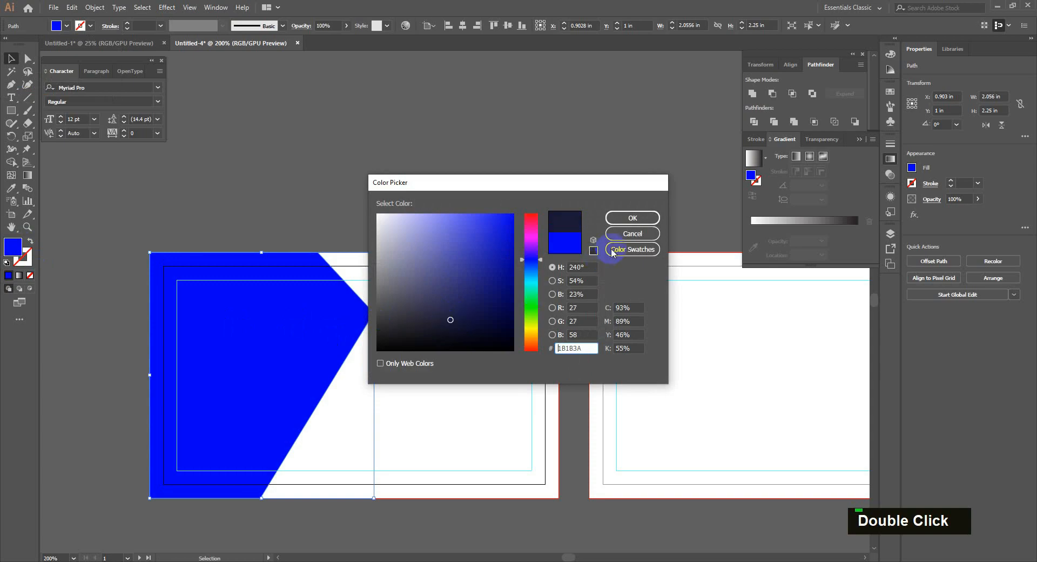
left_click(632, 218)
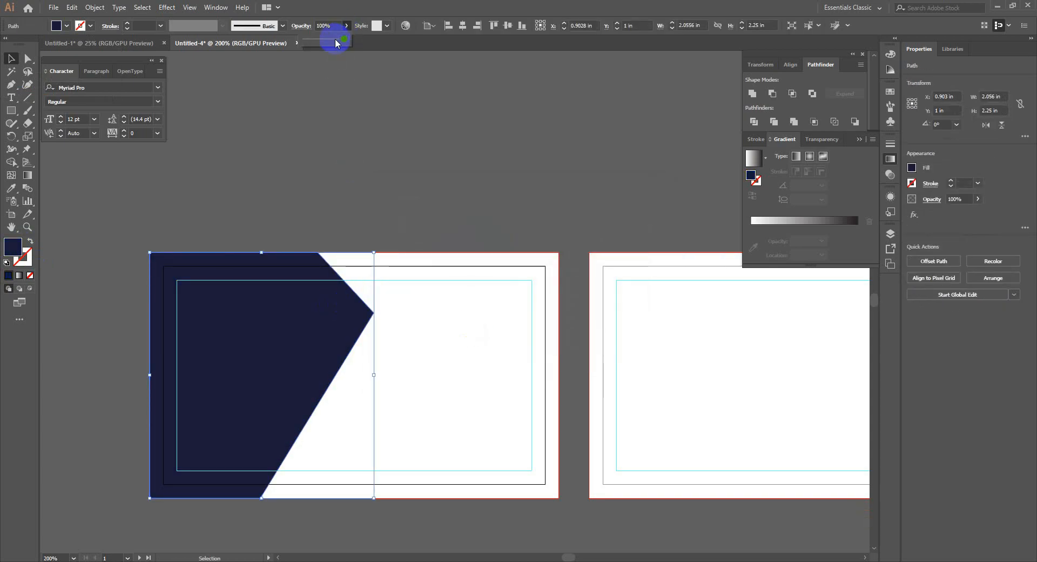
left_click(335, 40)
double_click(387, 381)
Draw a four-point diagonal navy band with the Pen tool from the first card's left bleed edge down to its bottom bleed edge.
left_click(11, 85)
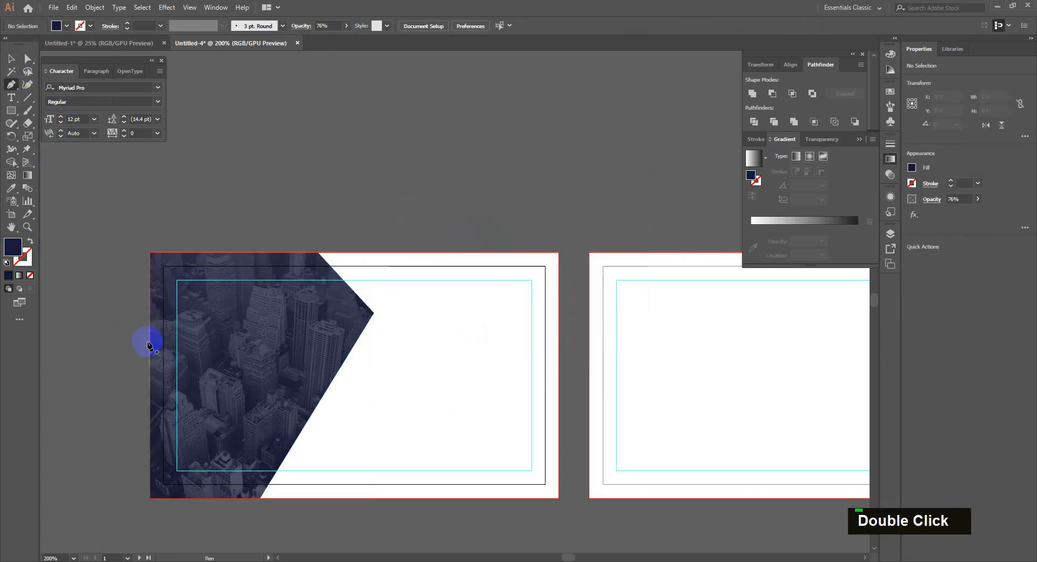
left_click(150, 322)
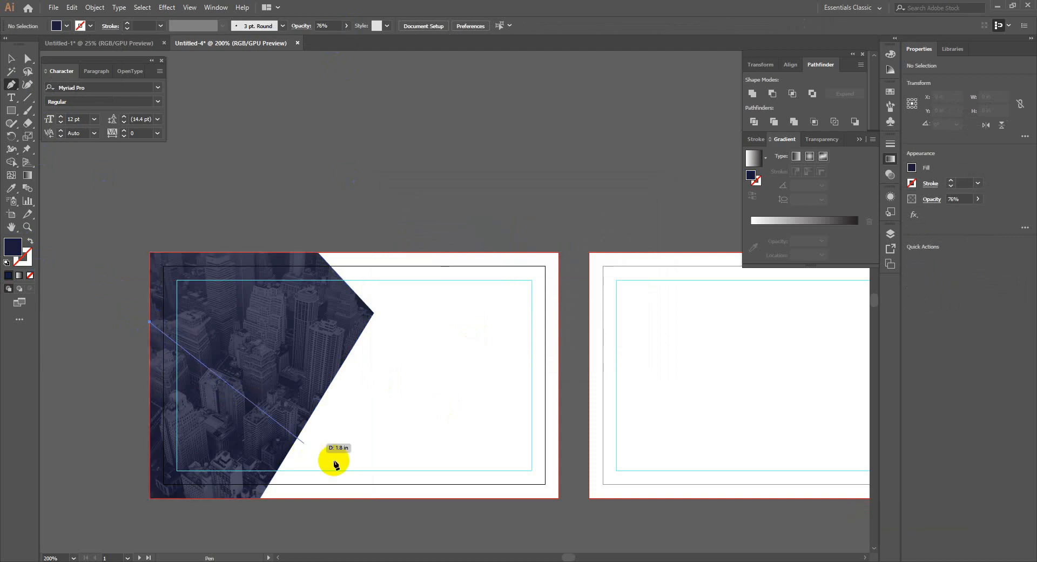
left_click(385, 498)
left_click(208, 497)
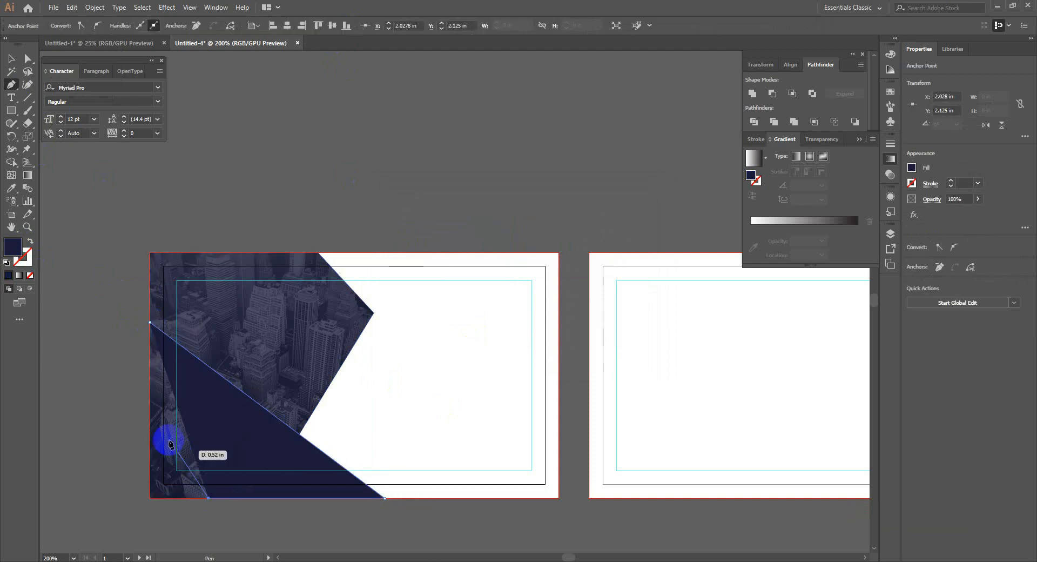
left_click(150, 427)
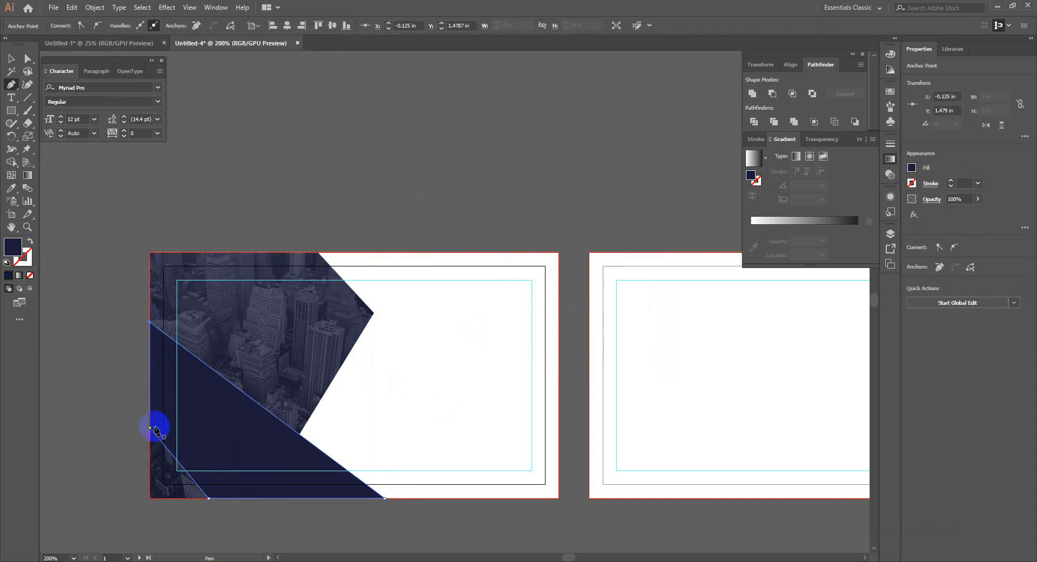
Move the band's lower left anchor point down along the bleed edge to about Y 1.694 in.
key("a")
left_click_drag(150, 427, 151, 451)
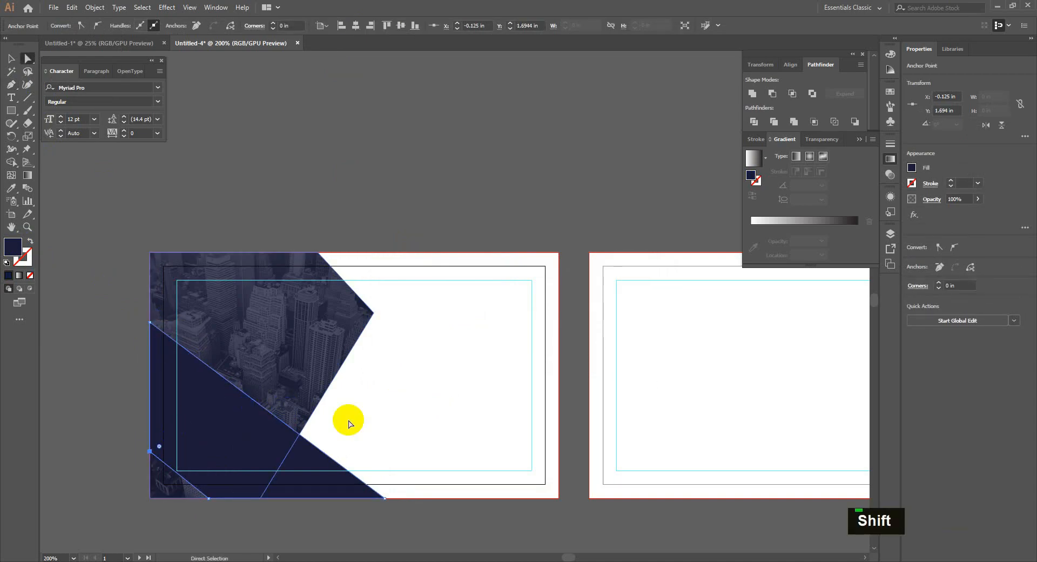
left_click(416, 413)
Fill the diagonal band on the first card with a red swatch.
key("v")
left_click(230, 420)
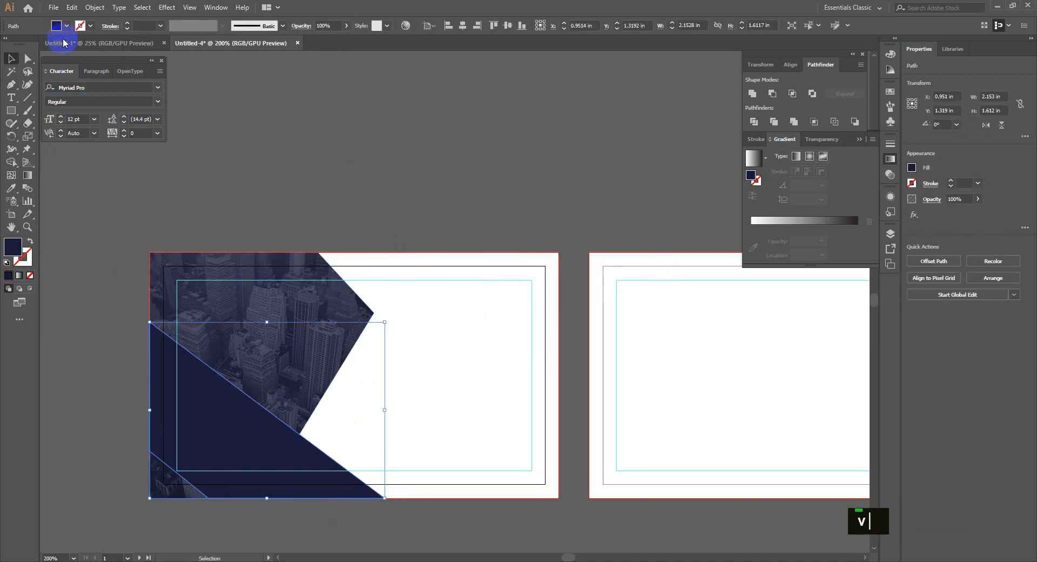
left_click(71, 27)
left_click(91, 45)
double_click(367, 141)
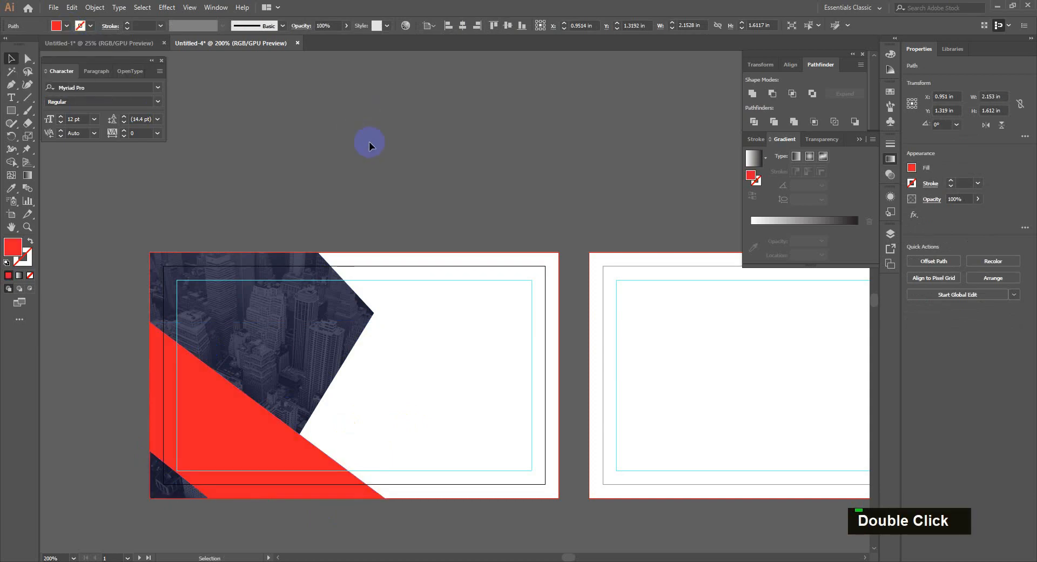
Move the band's lower anchor point slightly toward the card's center along the bottom bleed edge.
key("a")
left_click(226, 466)
double_click(214, 495)
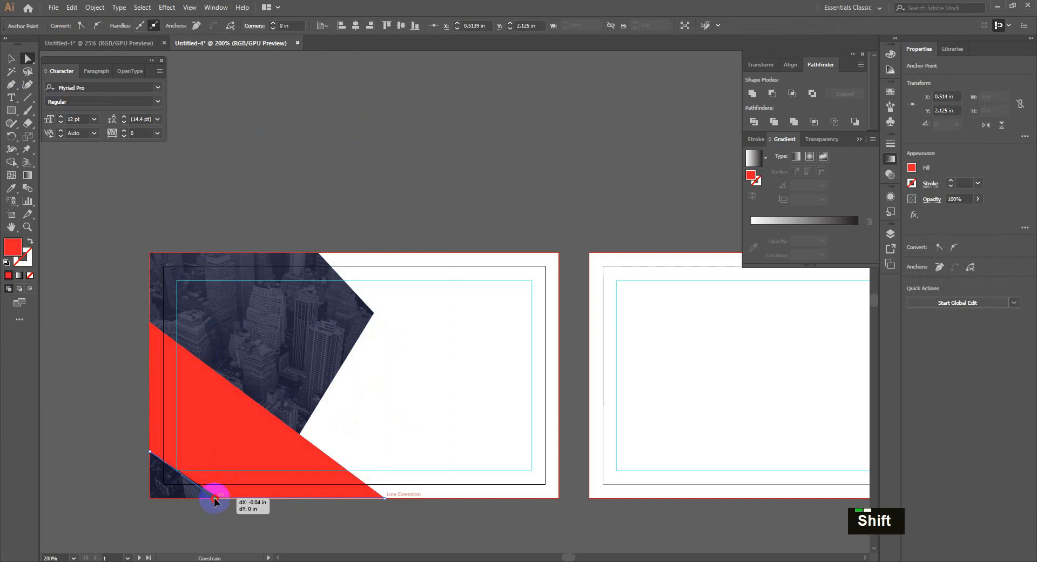
Try another blending mode on the diagonal band and undo it.
left_click(233, 416, "shift")
left_click(301, 26)
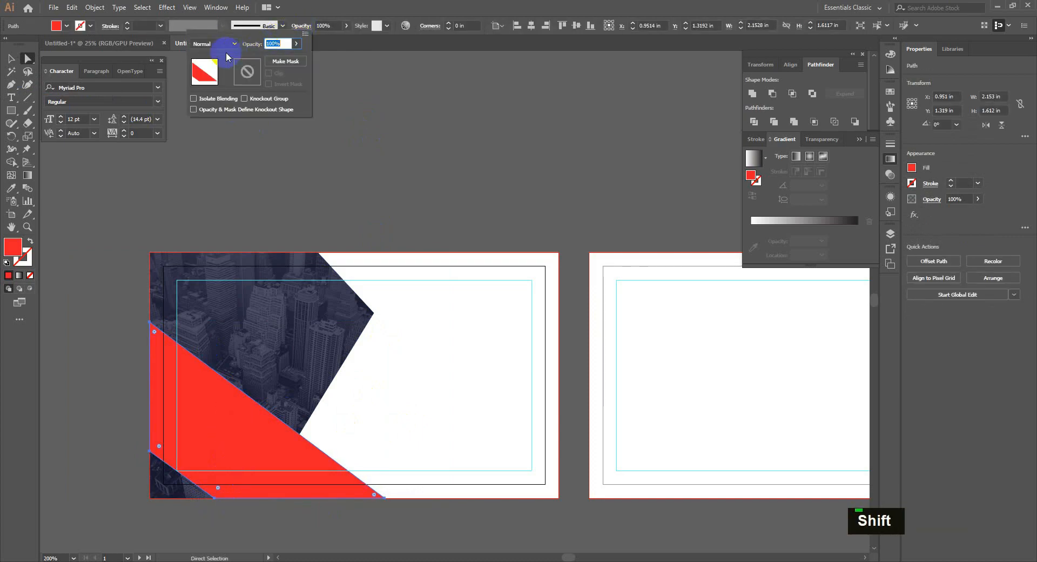
left_click(219, 44)
left_click(208, 90)
key("ctrl+z")
key("ctrl+z")
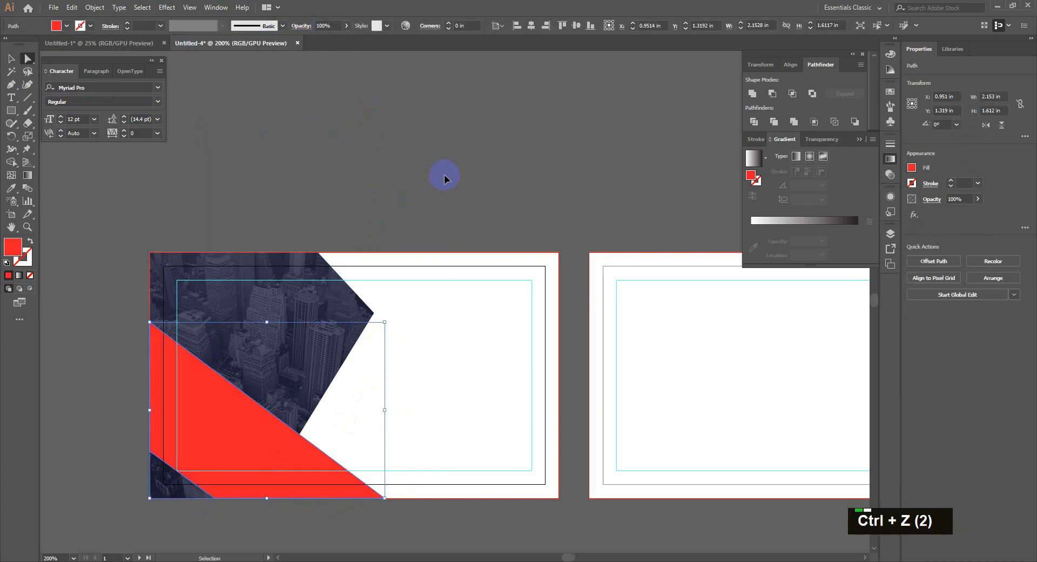
key("v")
left_click(235, 436)
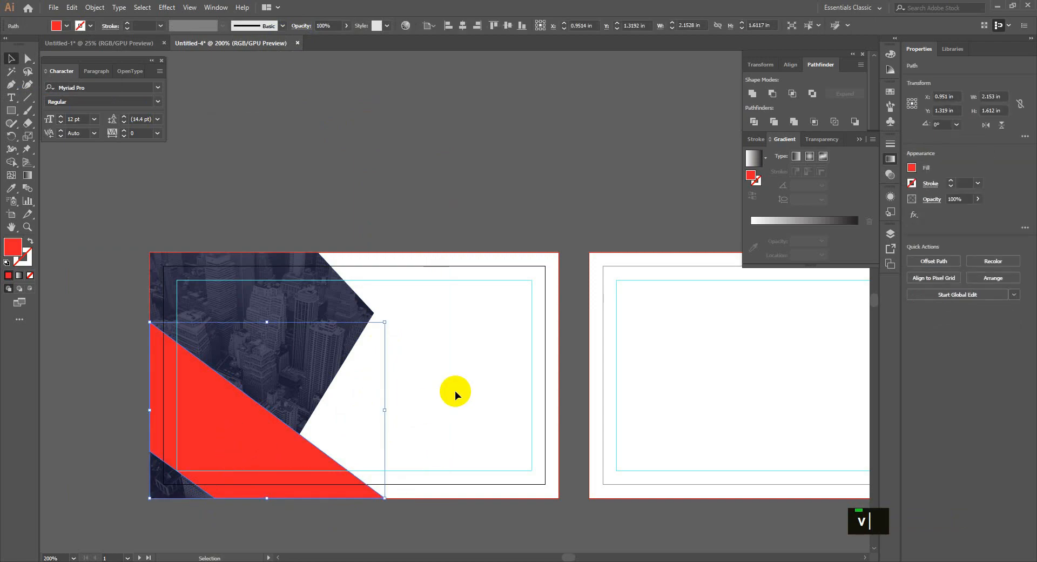
left_click(455, 391)
left_click(235, 423)
left_click(14, 250)
double_click(14, 249)
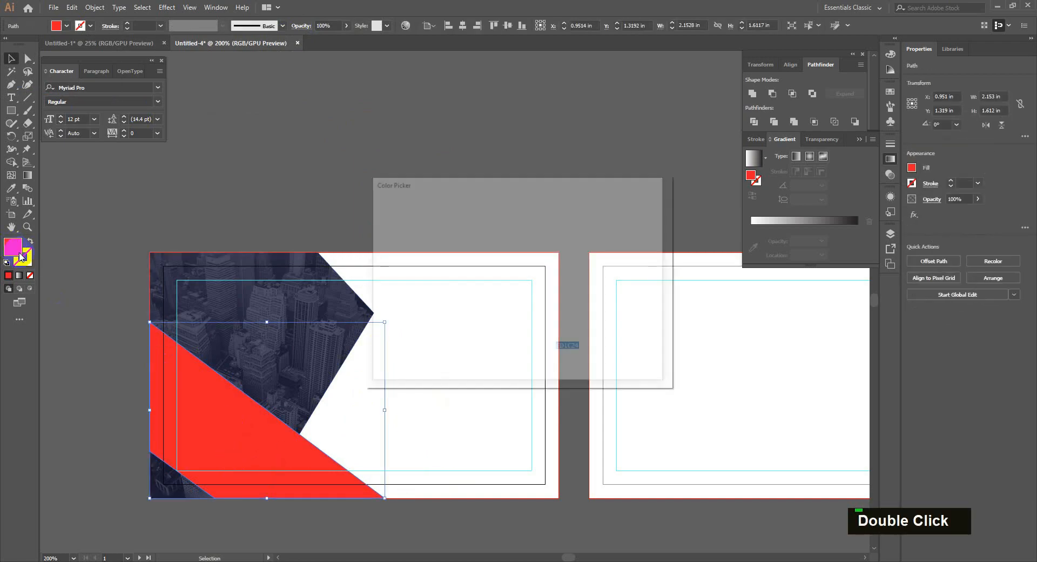
left_click(640, 234)
Fill the diagonal band with a light green swatch and deselect it.
left_click(66, 25)
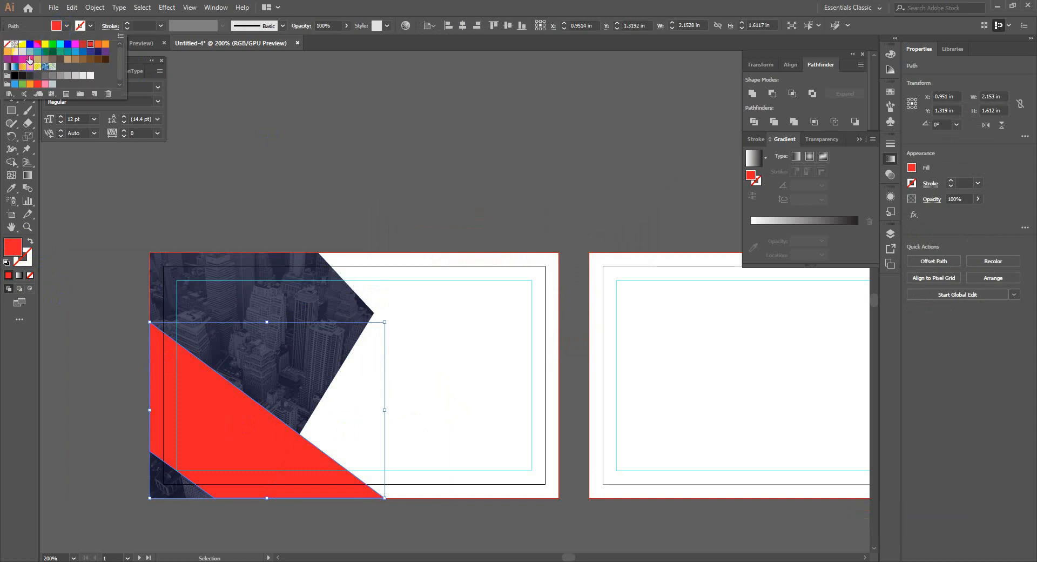
left_click(24, 53)
left_click(30, 52)
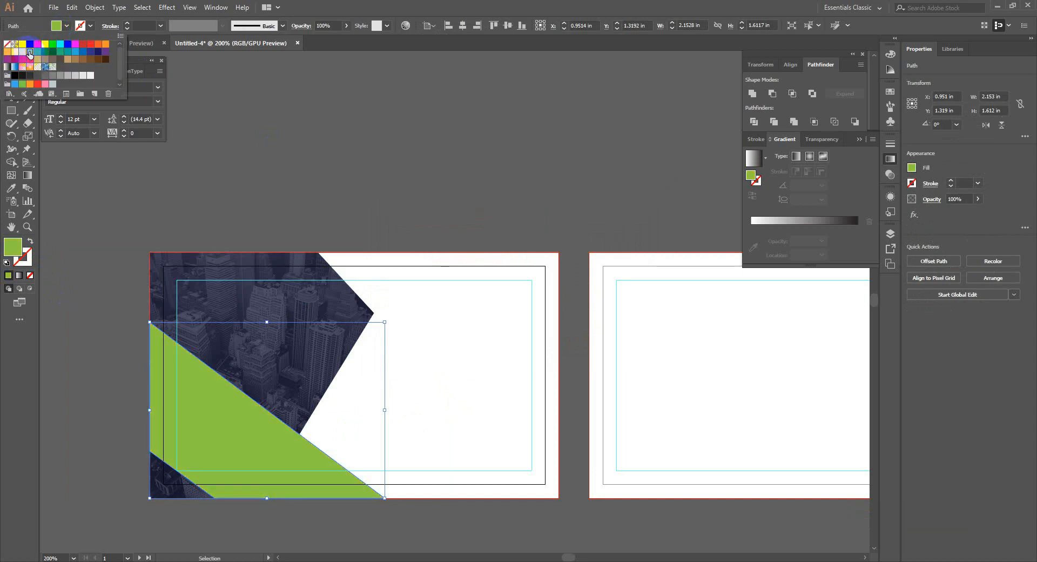
left_click(563, 420)
key("space")
left_click_drag(495, 409, 474, 383)
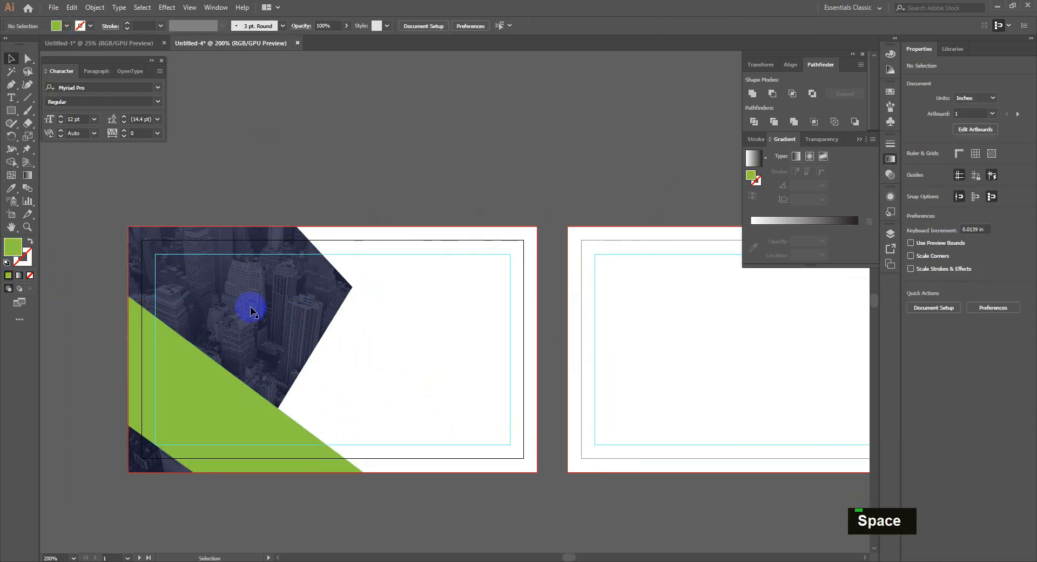
left_click(267, 270)
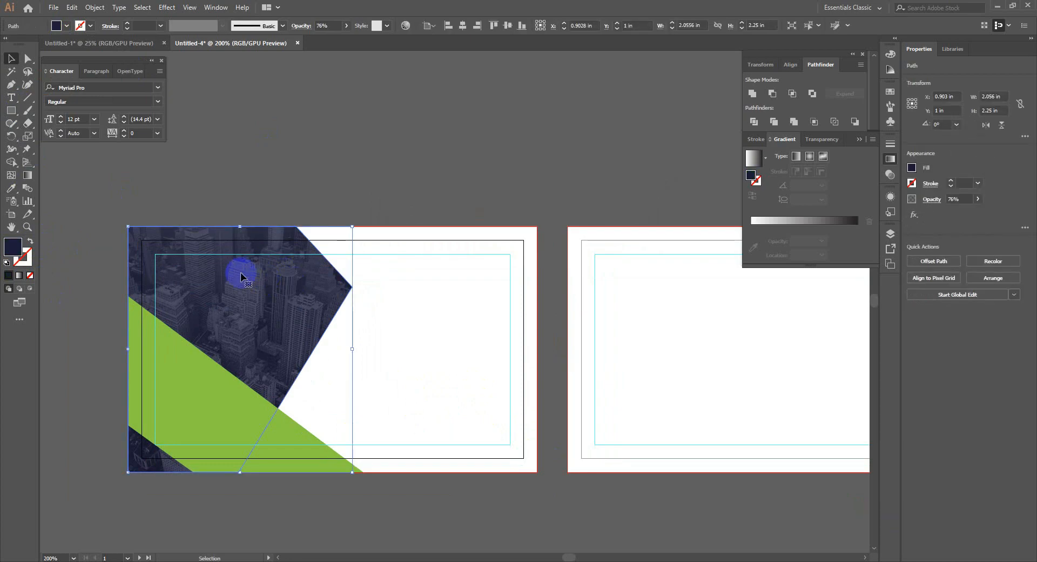
left_click(306, 196)
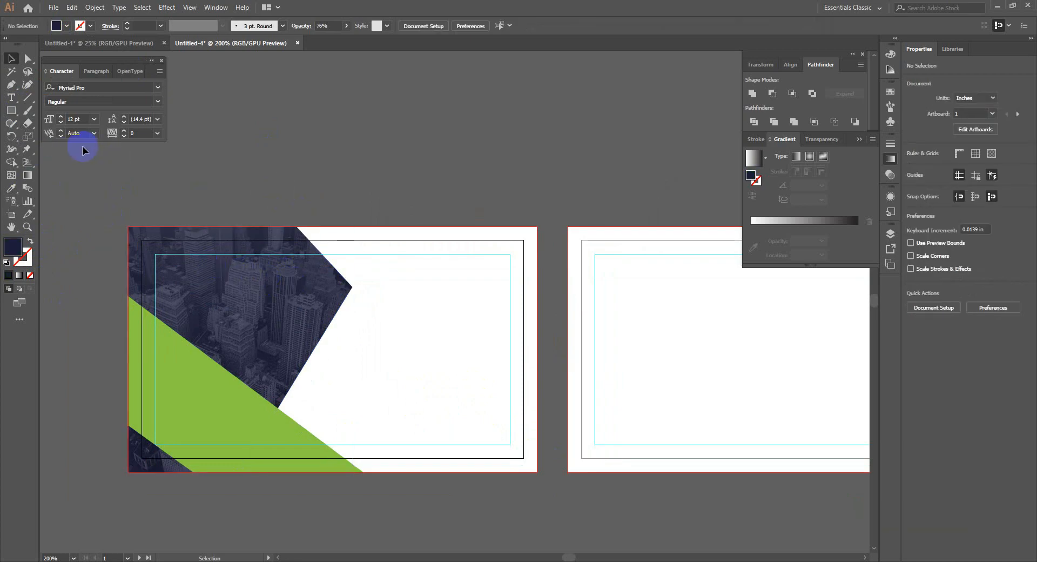
Draw a triangle about 1.6 x 0.58 in with the Pen tool, from the band's end along the bottom bleed edge up to the photo's lower corner.
left_click(12, 86)
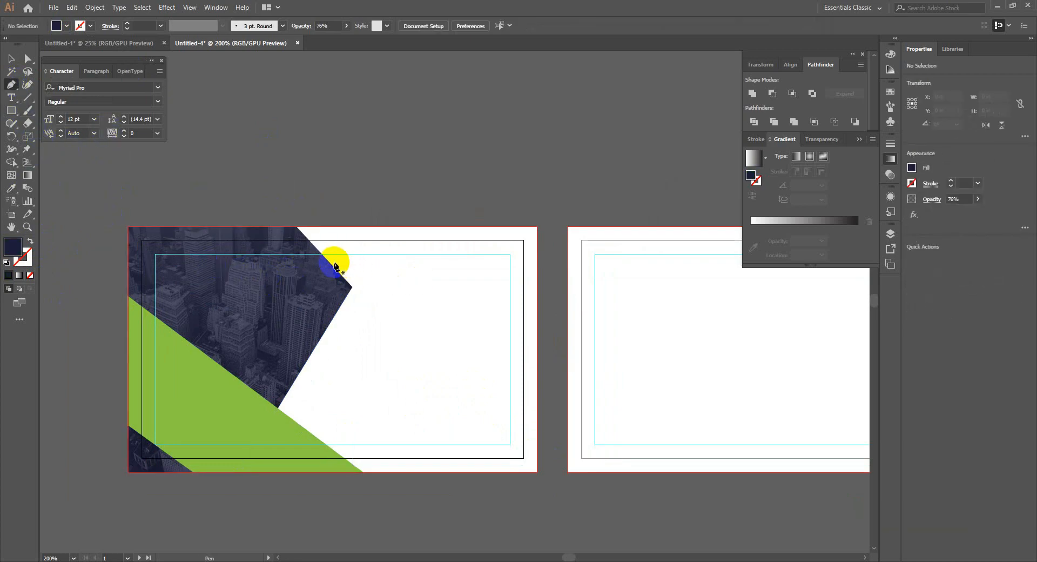
left_click(313, 352)
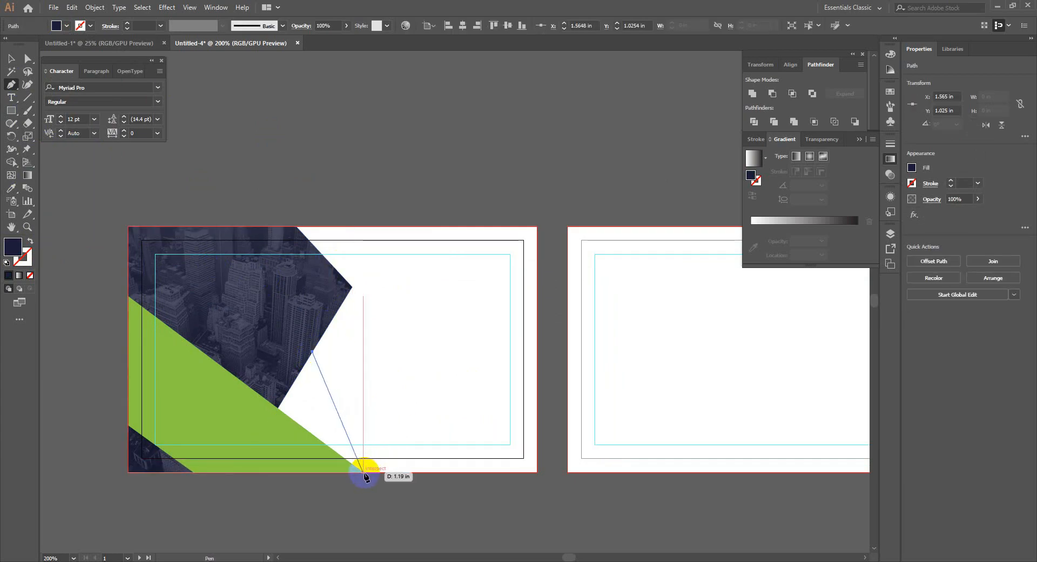
key("ctrl+z")
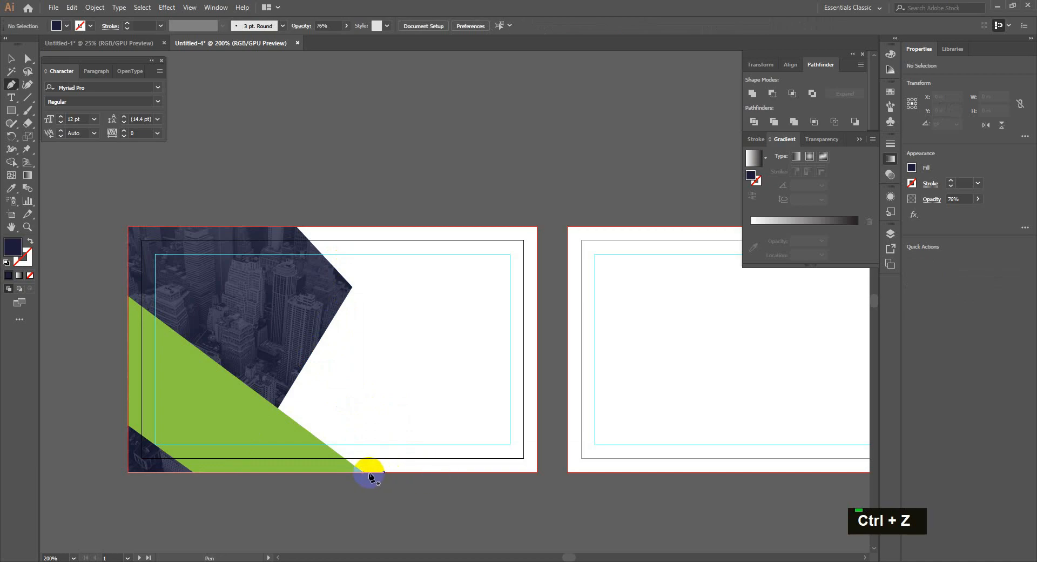
left_click(369, 473)
left_click(452, 472)
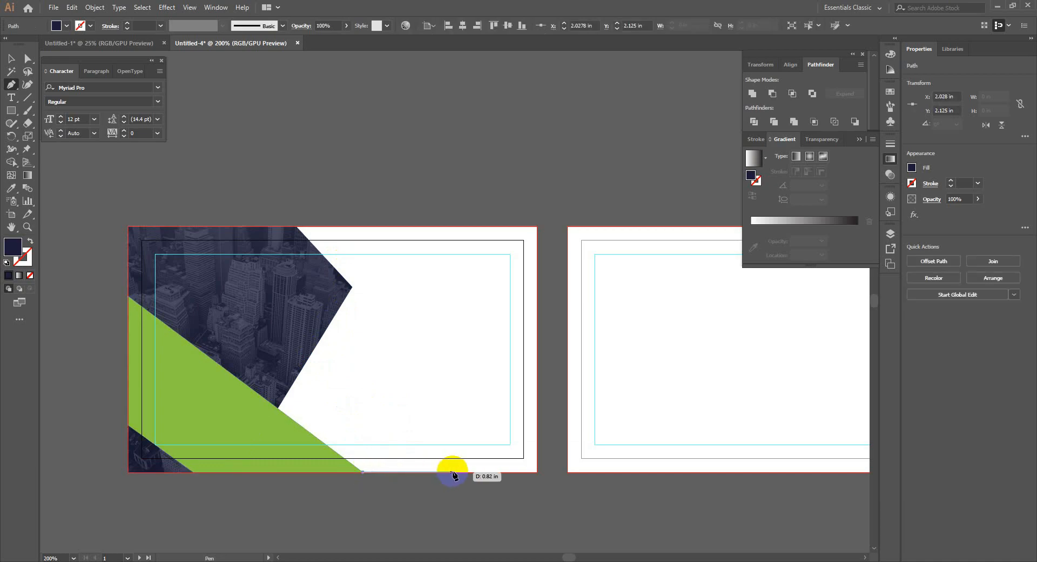
left_click(279, 409)
left_click(363, 472)
key("v")
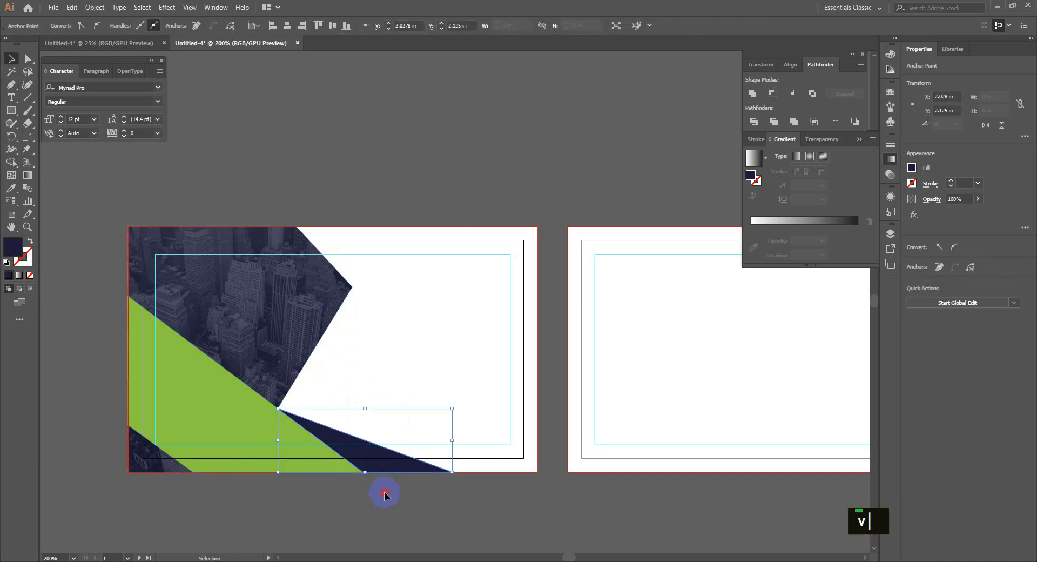
Fill the new bottom triangle with a light gray swatch and deselect it.
double_click(385, 493)
left_click(67, 26)
left_click(76, 75)
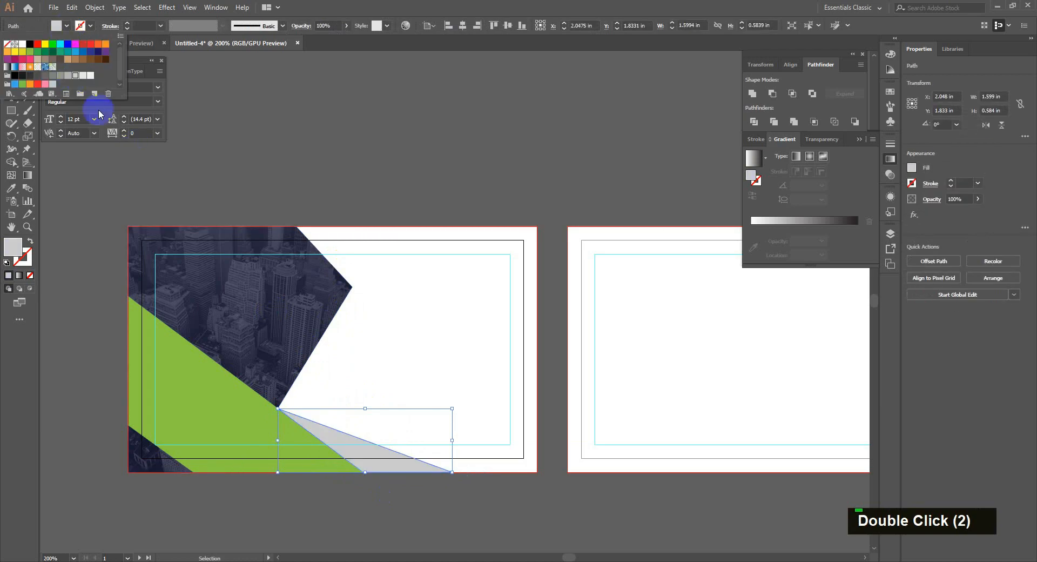
left_click(456, 378)
left_click(456, 377)
Draw a triangle with the Pen tool between the photo's upper slanted edge and the card's top bleed edge.
key("p")
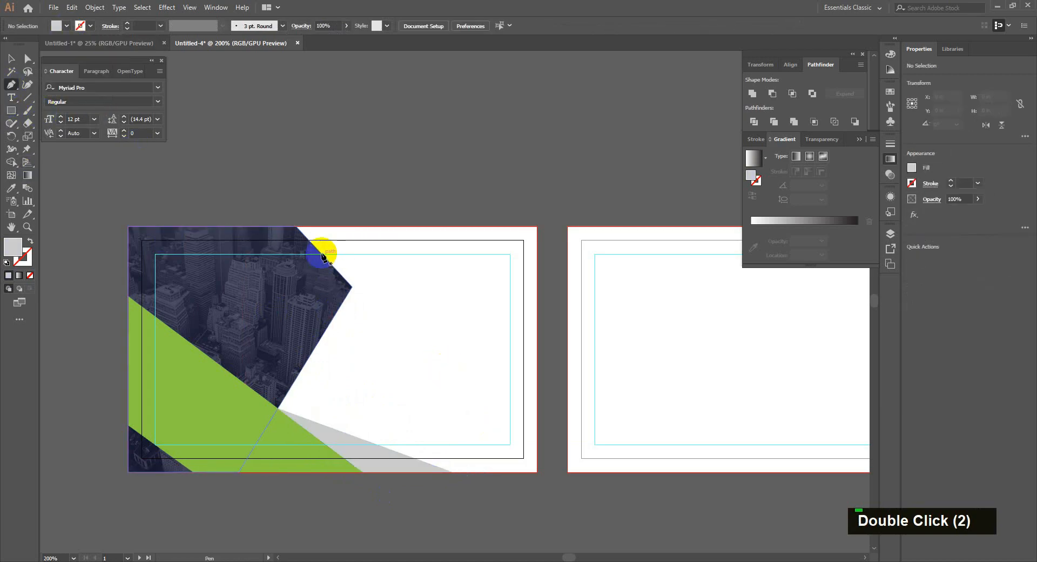
left_click(337, 271)
left_click(387, 226)
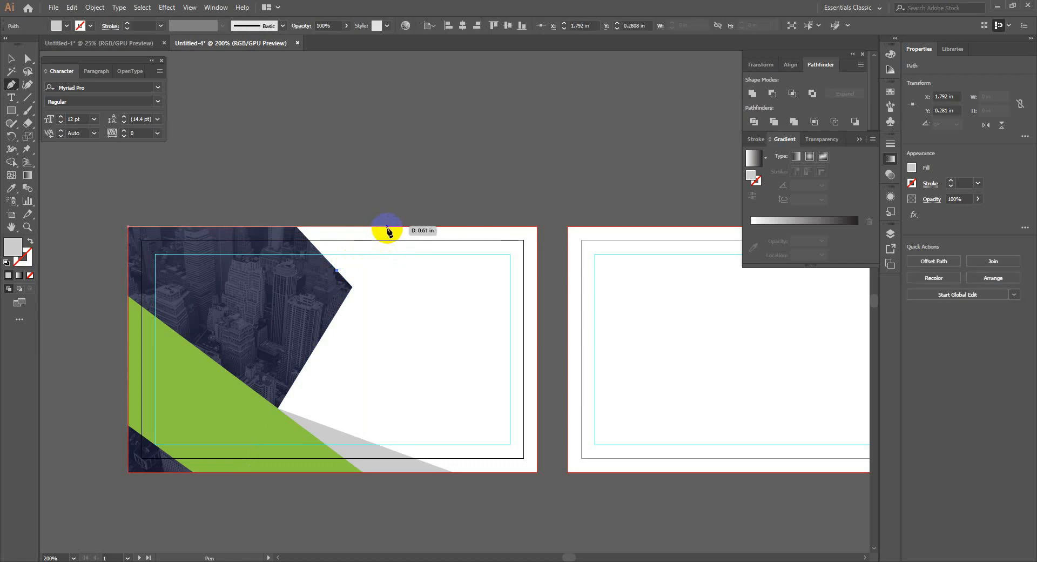
left_click(296, 226)
left_click(337, 270)
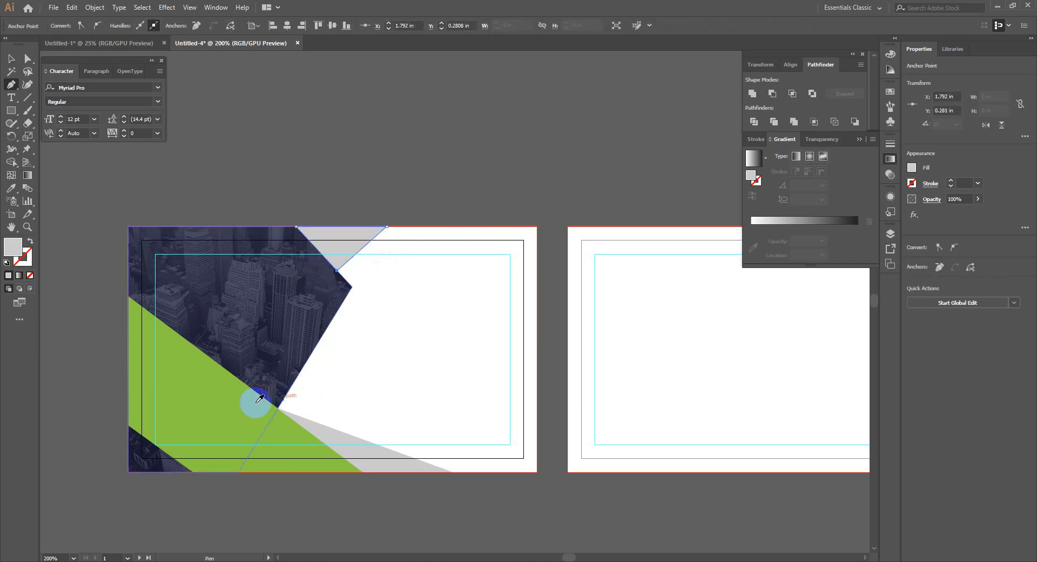
Color the top triangle with the green sampled from the diagonal band using the Eyedropper and deselect it.
key("i")
left_click(198, 412)
key("v")
left_click(358, 309)
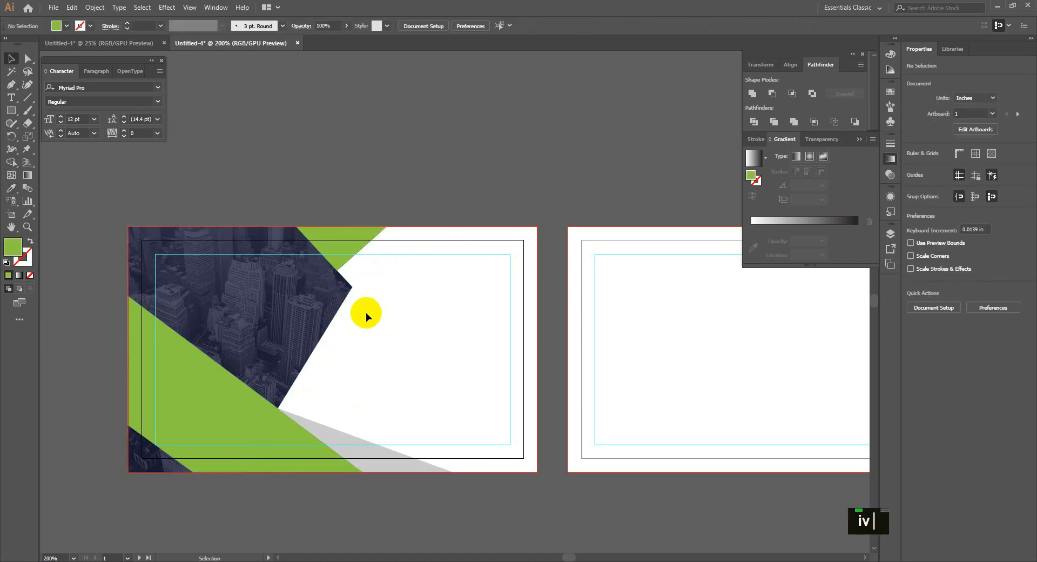
Move the outer tip of the tinted city photo shape slightly outward and down with Direct Selection.
key("a")
left_click_drag(352, 287, 368, 306)
left_click(345, 297)
key("ctrl+z")
left_click(353, 288)
left_click(394, 322)
left_click_drag(449, 350, 436, 345)
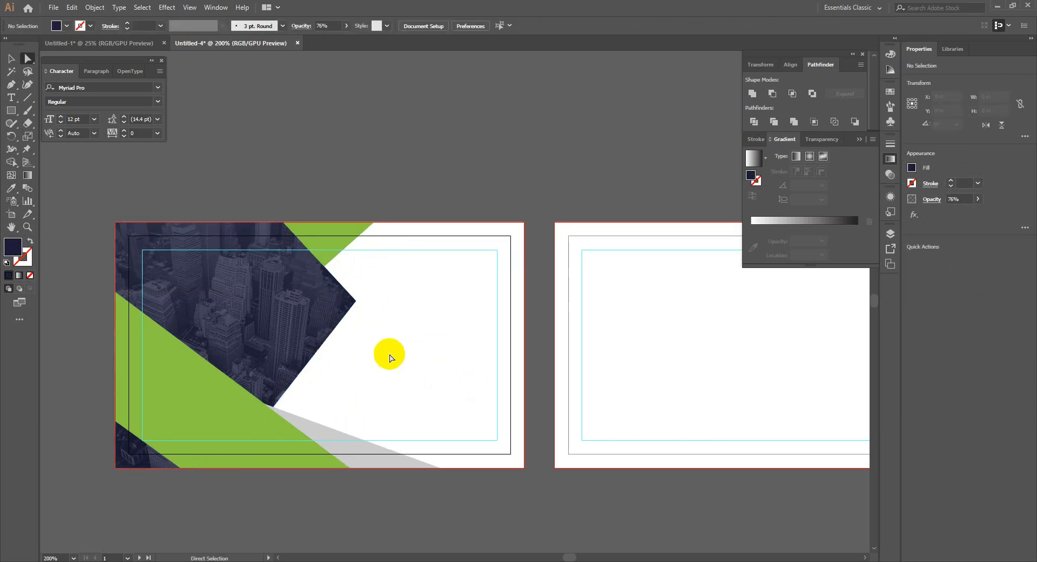
Add the text LOGOTEXT in the white area beside the photo's tip on the first card.
key("t")
left_click(379, 332)
key("Caps_Lock")
type("LOG")
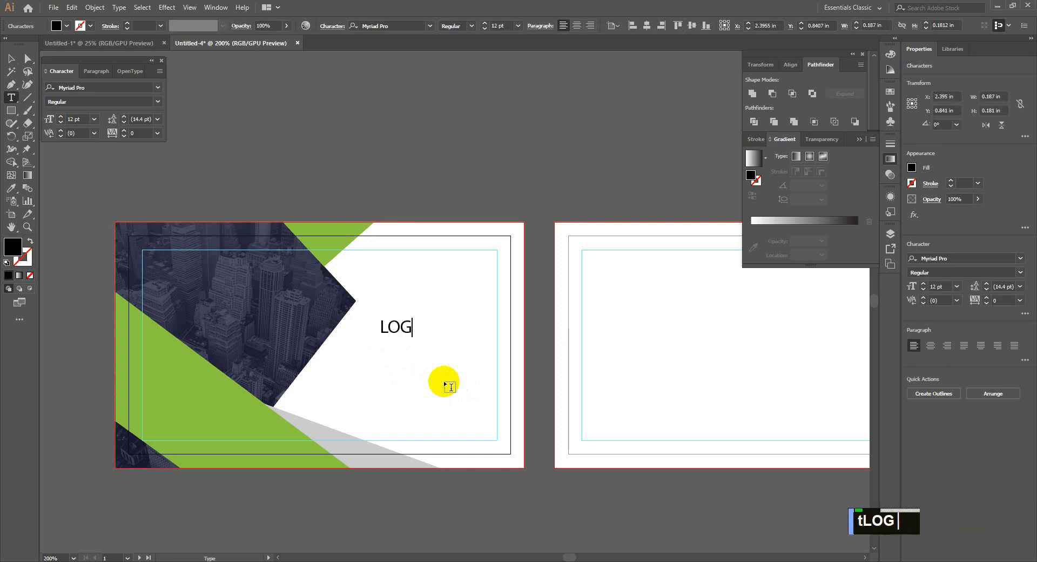
type("OTEXT")
Set the whole LOGOTEXT line in Montserrat Bold.
key("ctrl+a")
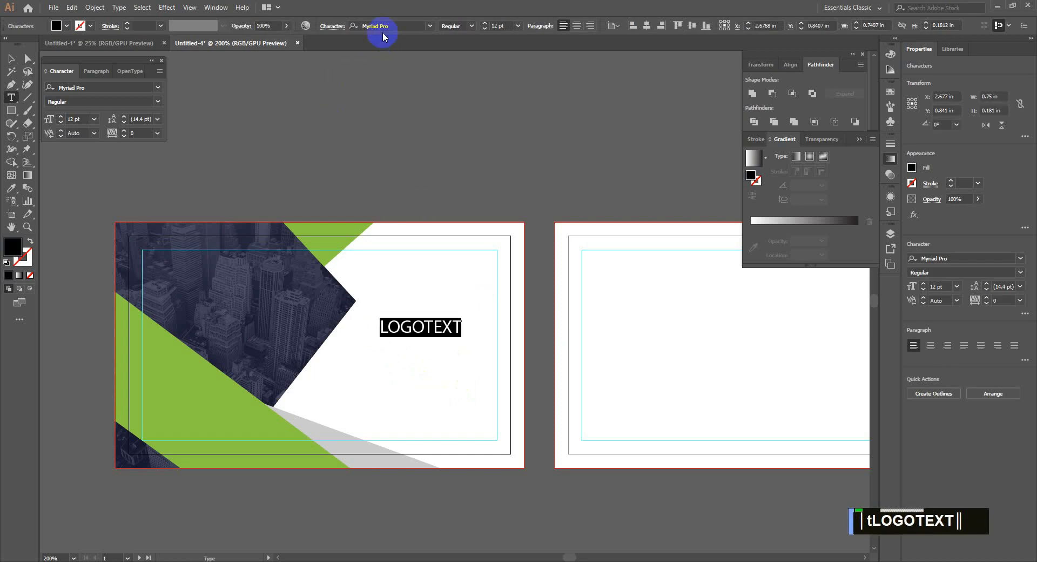
double_click(382, 26)
type("MONTSE")
left_click(419, 81)
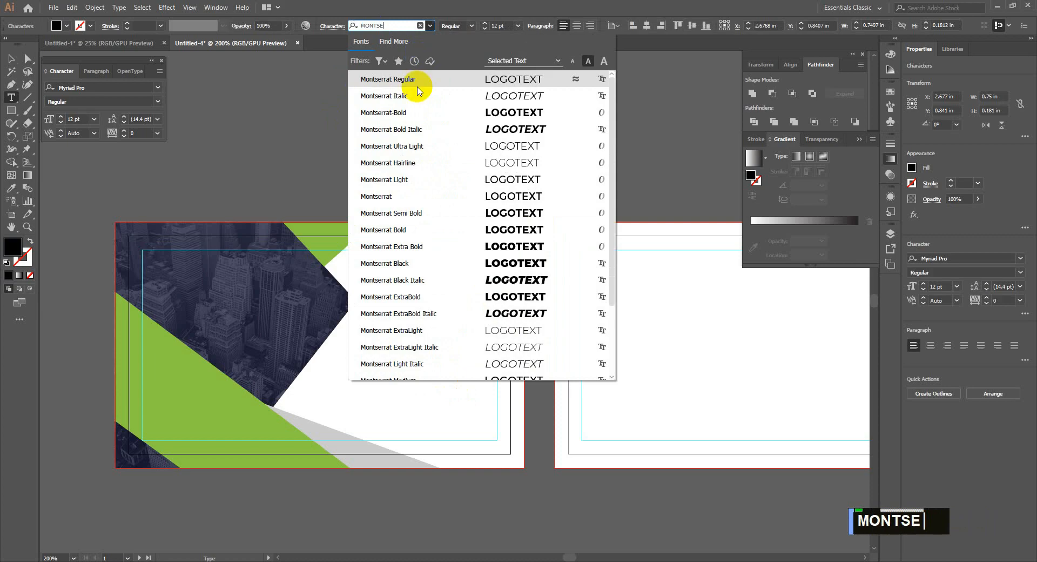
Change only the TEXT part of the logo line to Montserrat Regular.
left_click(436, 326)
left_click_drag(436, 326, 490, 330)
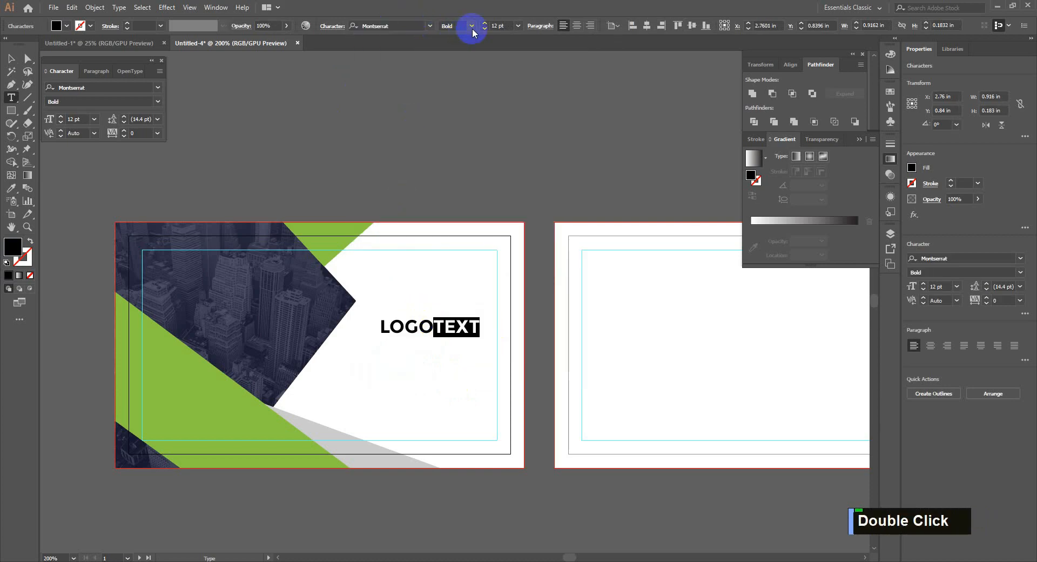
left_click(11, 58)
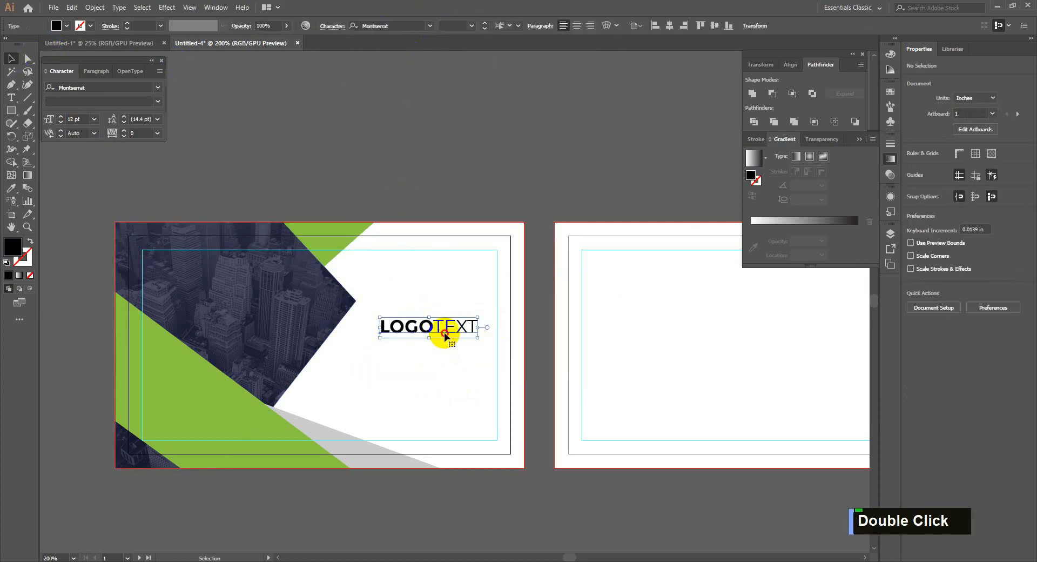
Color the TEXT part of the logo line with the band's light green swatch.
double_click(444, 335)
left_click_drag(434, 326, 498, 326)
left_click(56, 26)
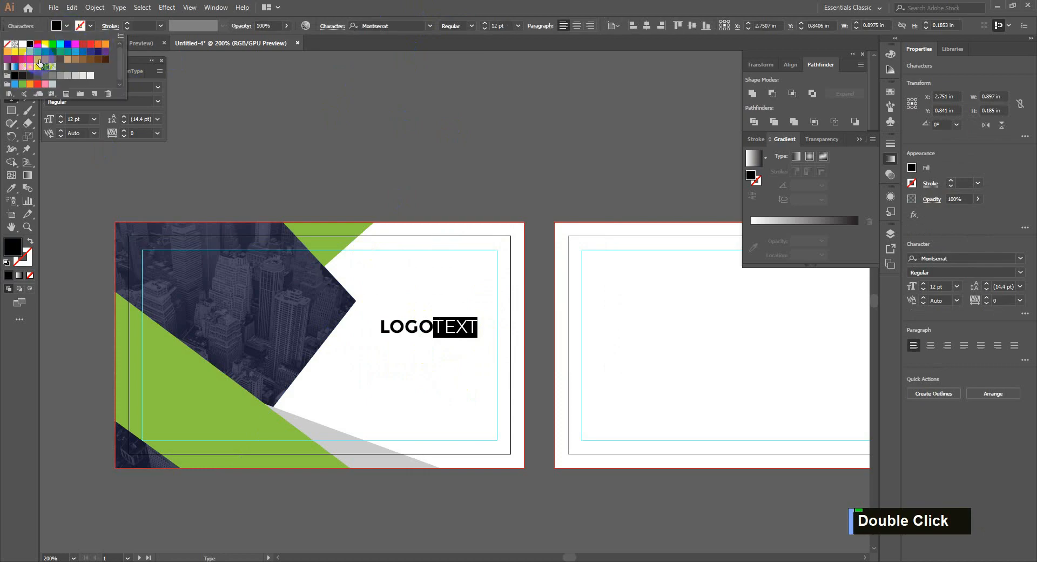
left_click(39, 64)
left_click(11, 58)
Duplicate the logo line straight below itself and replace the copy's wording with YOUR TAGLINE HERE.
left_click_drag(440, 327, 440, 339)
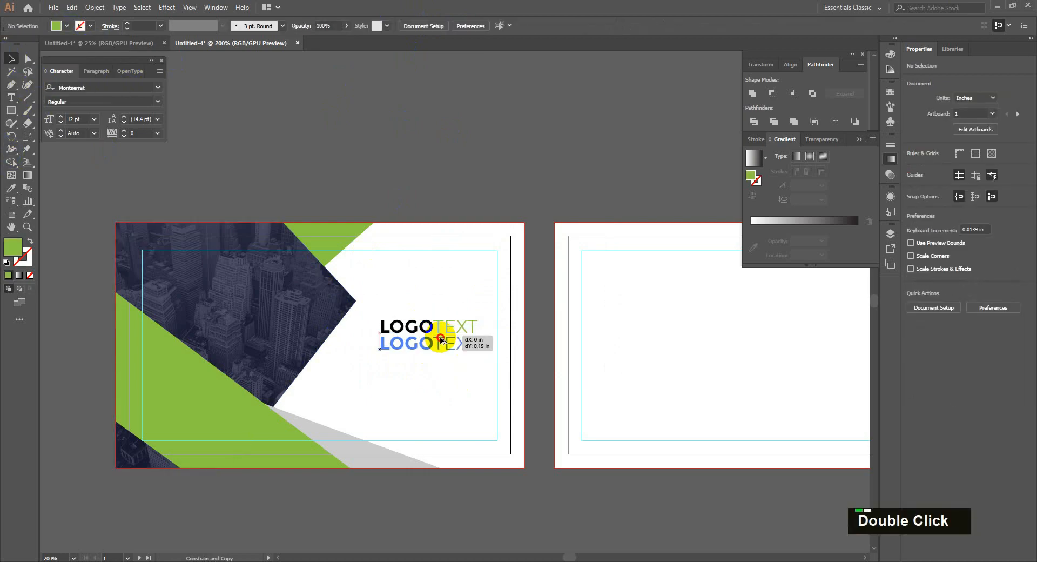
double_click(441, 349)
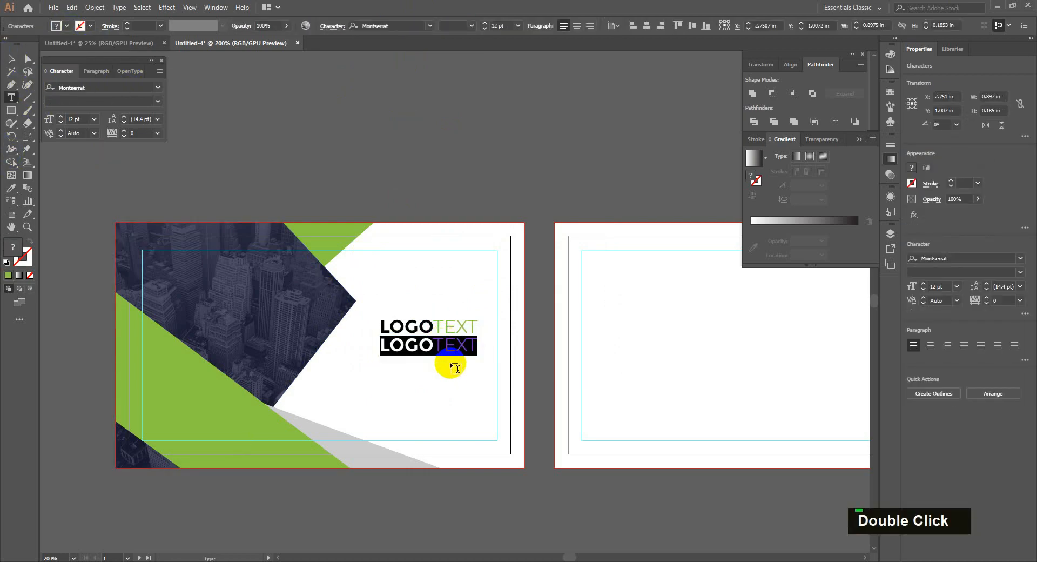
type("you")
key("Caps_Lock")
key("BackSpace")
key("BackSpace")
key("BackSpace")
type("YOUR")
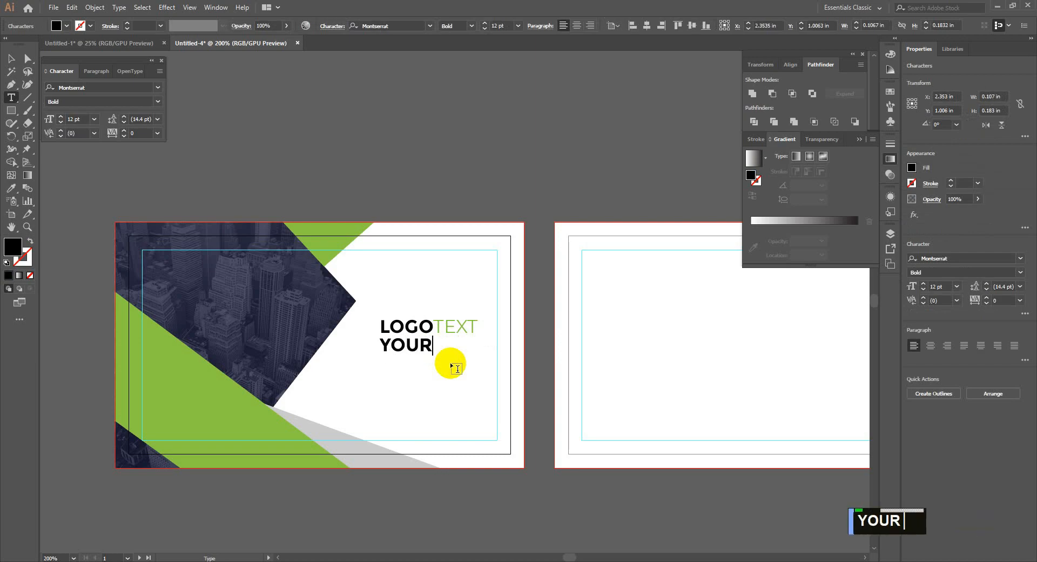
type(" TAGLINE HERE")
Set the tagline text to Montserrat Regular.
scroll(264, 248, "up", 1)
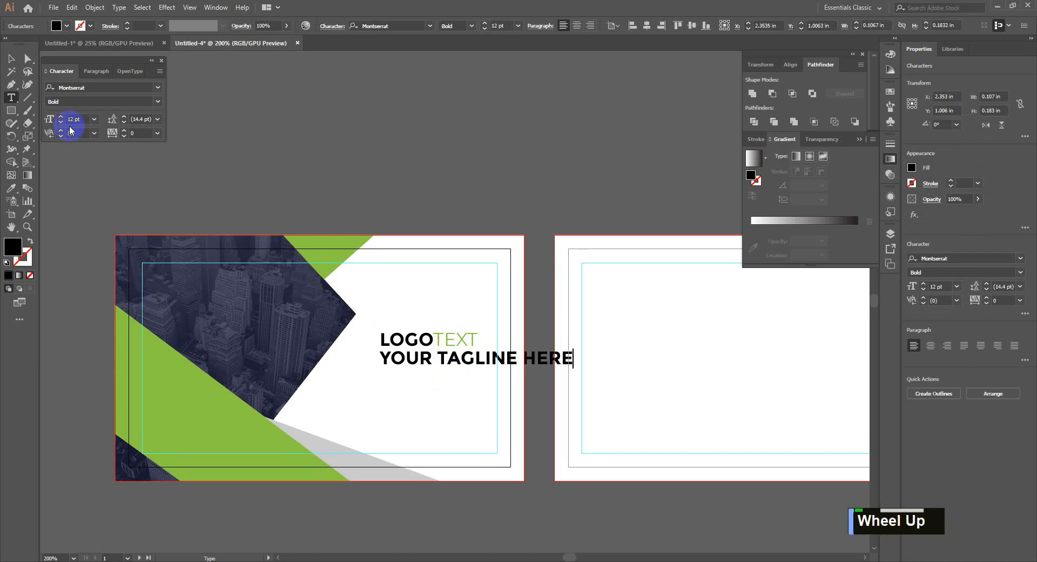
left_click(10, 58)
type("Regular")
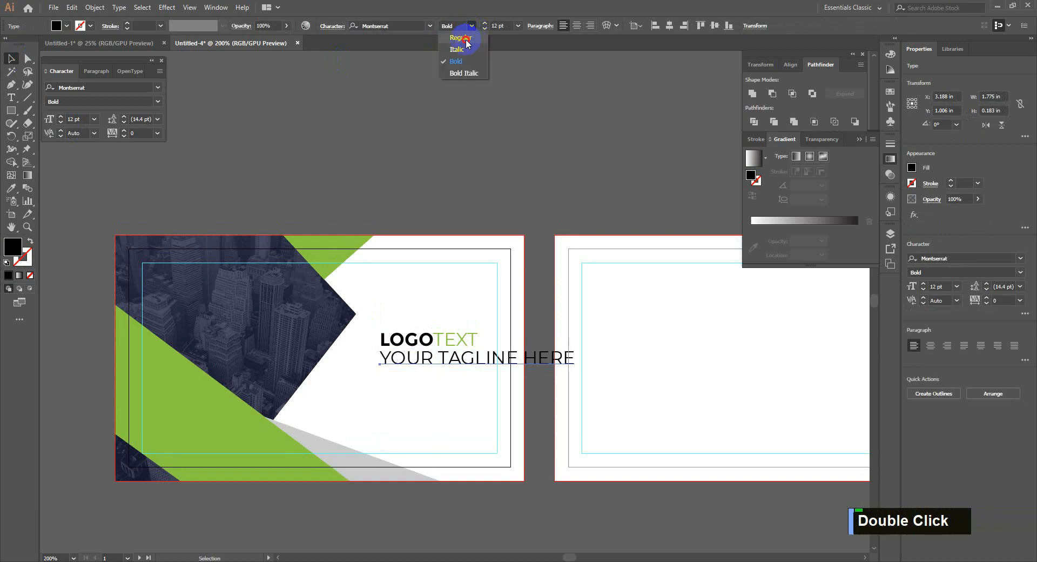
key("Return")
Scale the tagline down proportionally to about 6.07 pt and place it directly beneath LOGOTEXT, matching its width.
left_click_drag(546, 374, 478, 378)
left_click(472, 368)
scroll(471, 354, "up", 3)
left_click(491, 378, "shift")
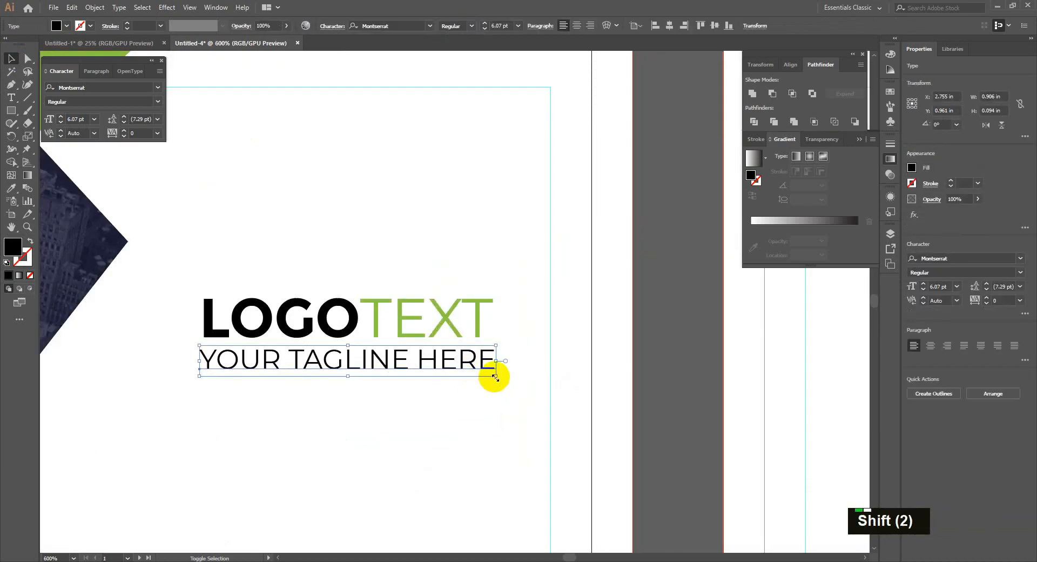
Show the rulers and try a vertical guide at the tagline's right end, then remove that guide.
left_click(489, 403)
scroll(488, 407, "up", 3)
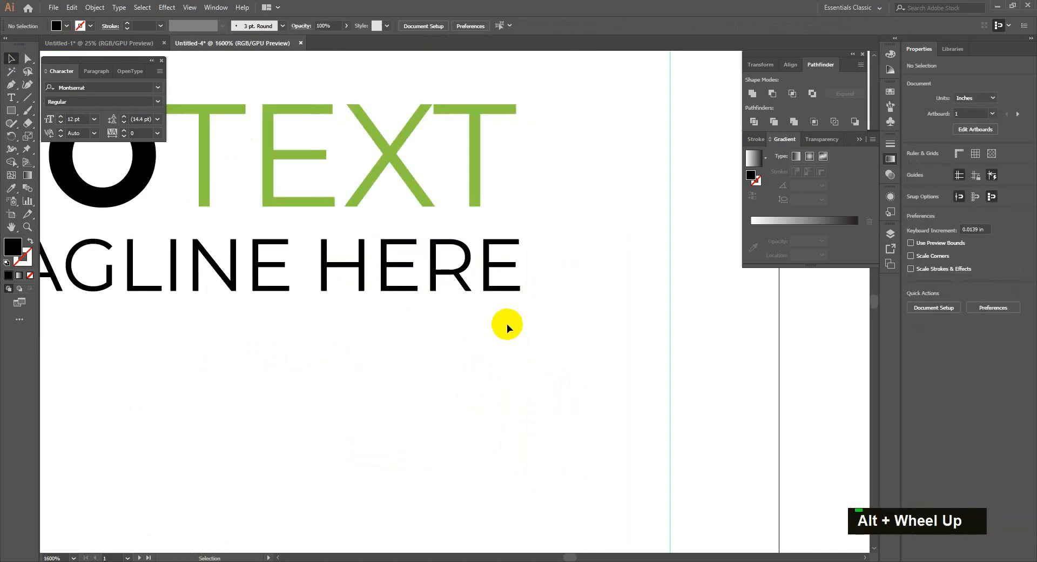
key("ctrl+r")
left_click_drag(37, 337, 523, 310)
key("ctrl+z")
left_click(513, 289)
left_click(498, 380)
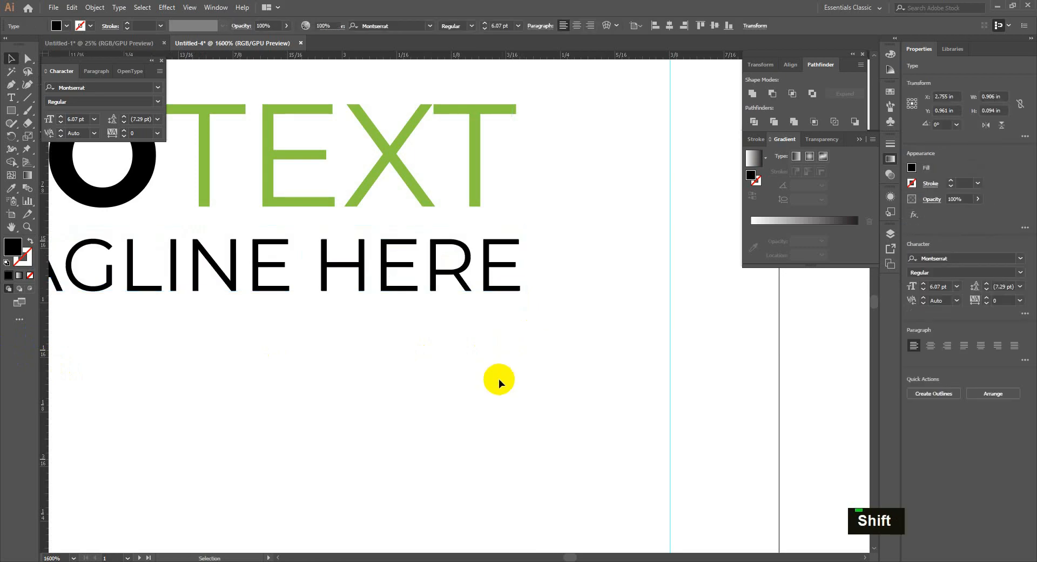
Enlarge the logo text and tagline together proportionally to about 1.24 x 0.36 in and group them.
scroll(471, 396, "down", 3)
left_click_drag(472, 397, 342, 287)
scroll(365, 387, "down", 4)
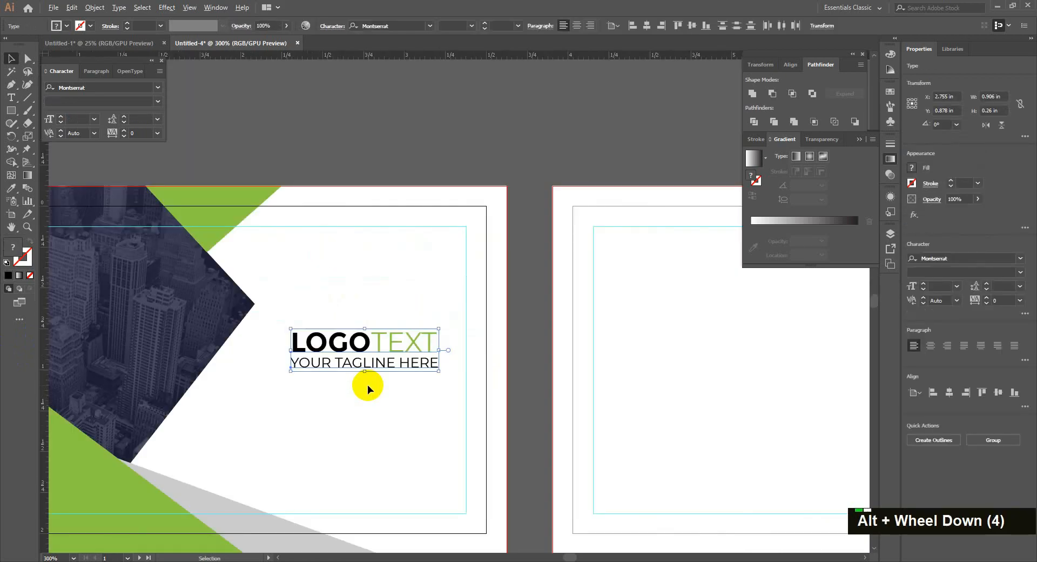
left_click_drag(412, 379, 430, 421, "alt+shift")
key("ctrl+g")
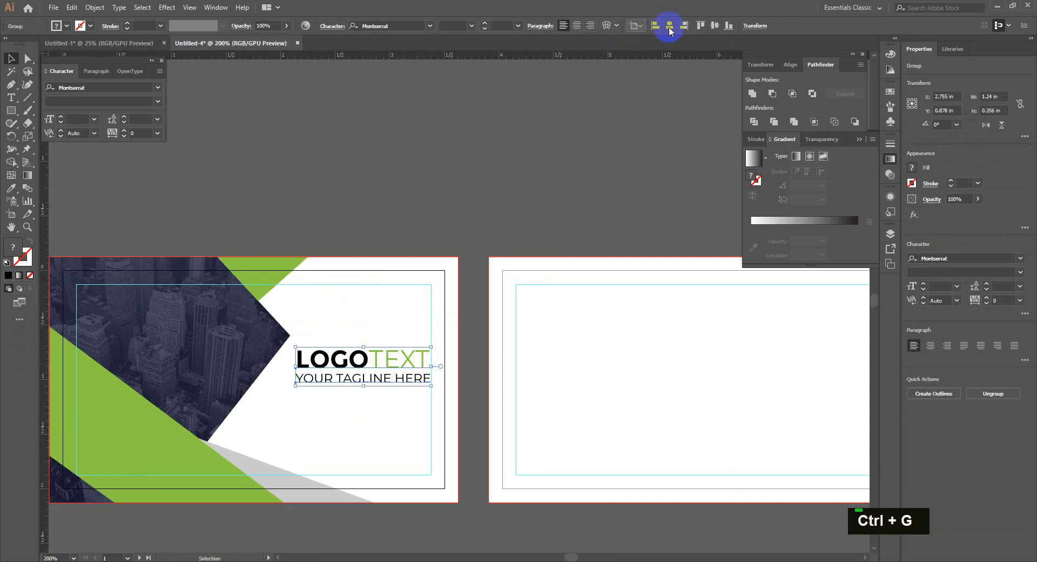
Center the logo group vertically on the first card.
left_click(712, 27)
left_click(455, 426)
left_click_drag(455, 427, 471, 378)
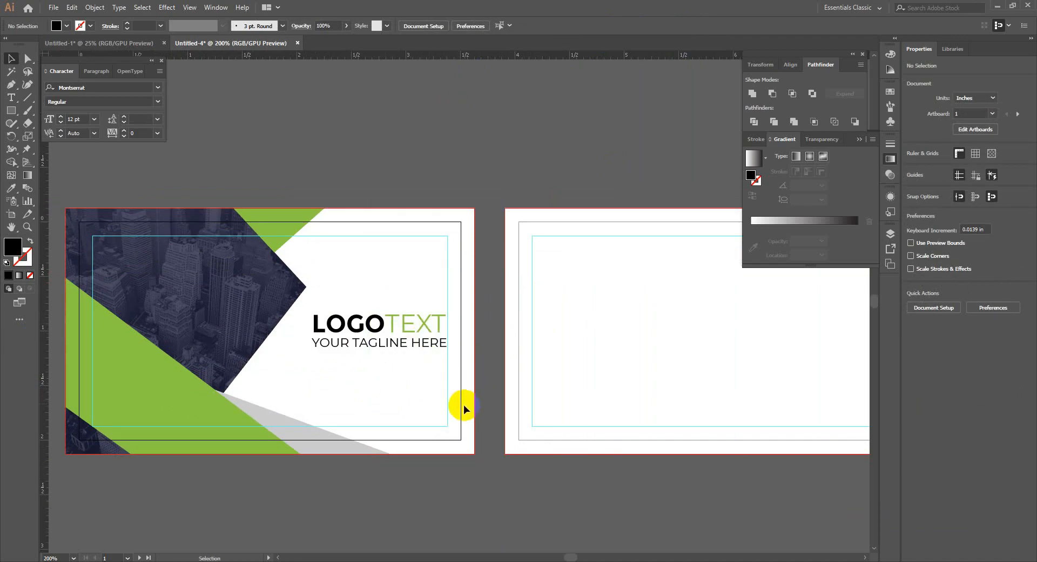
Draw a banner about 0.28 in tall below the tagline, reaching the card's right edge, and slant its left end.
left_click(13, 110)
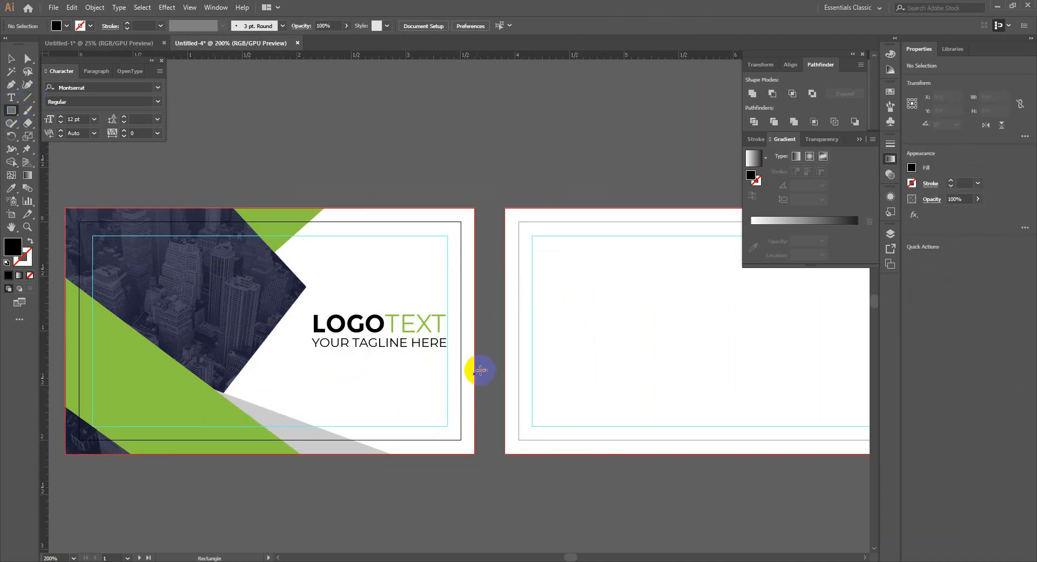
left_click_drag(474, 367, 300, 396)
key("a")
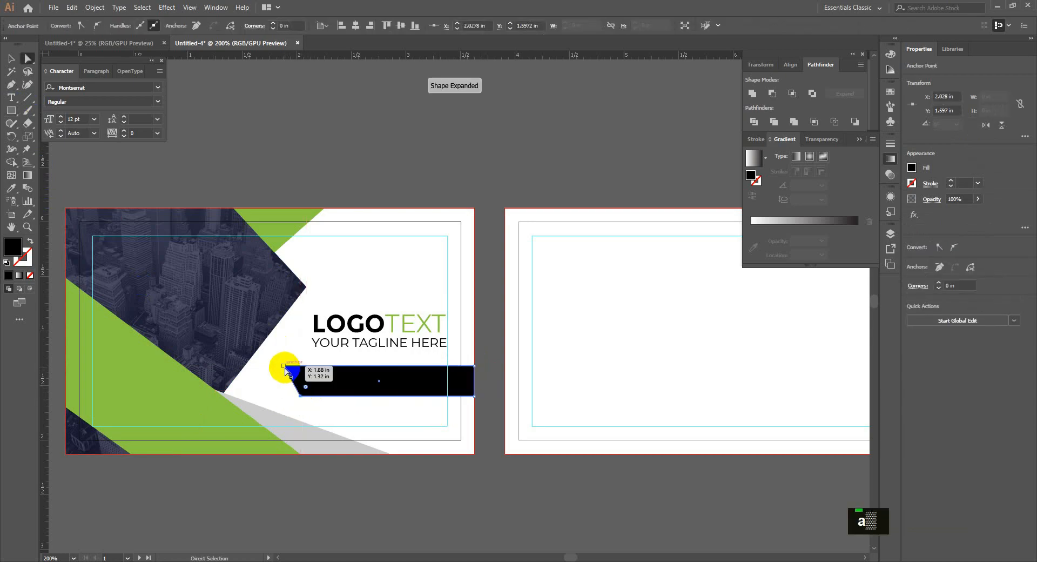
Fill the slanted banner with the light green sampled from the large diagonal band.
key("i")
left_click(116, 382)
key("v")
Copy the globe icon from the other open document into the banner's right end and color it white.
left_click(98, 41)
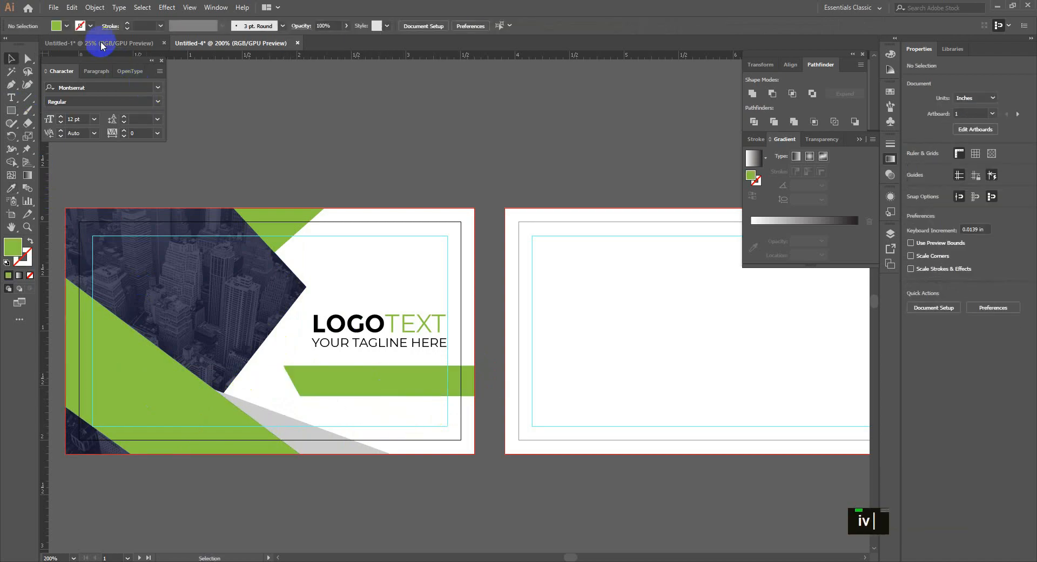
left_click(237, 43)
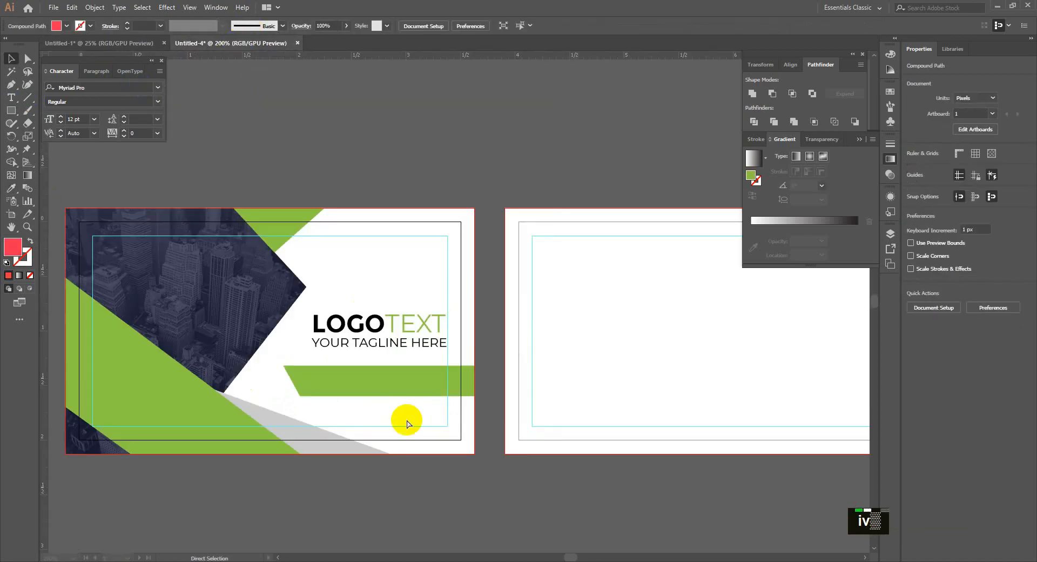
key("ctrl+v")
left_click_drag(456, 304, 444, 383)
key("i")
left_click(438, 299)
key("v")
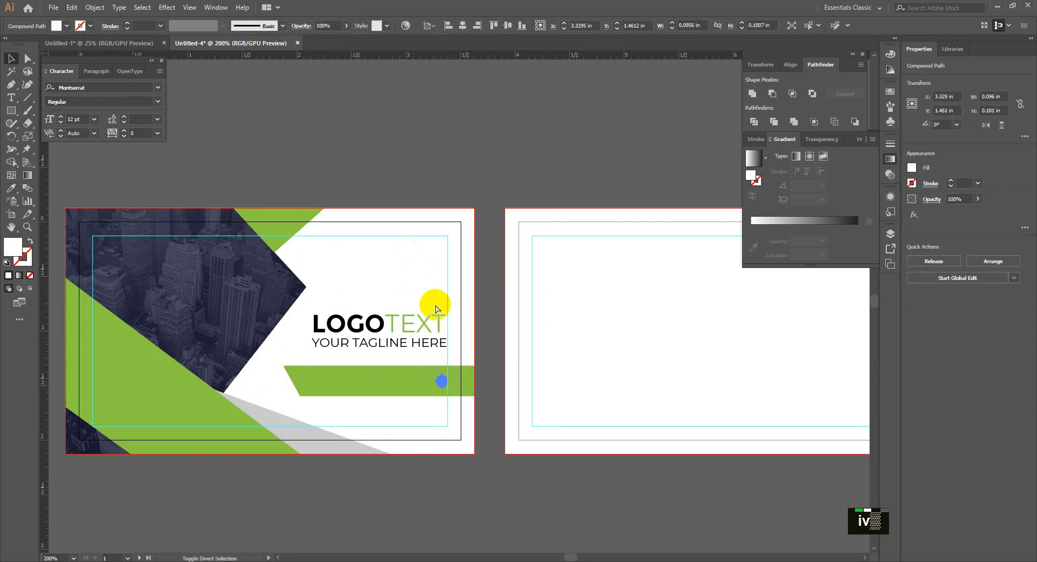
Ungroup the logo text and duplicate the tagline straight down onto the green banner.
left_click(417, 407)
scroll(413, 404, "up", 1)
left_click(417, 312)
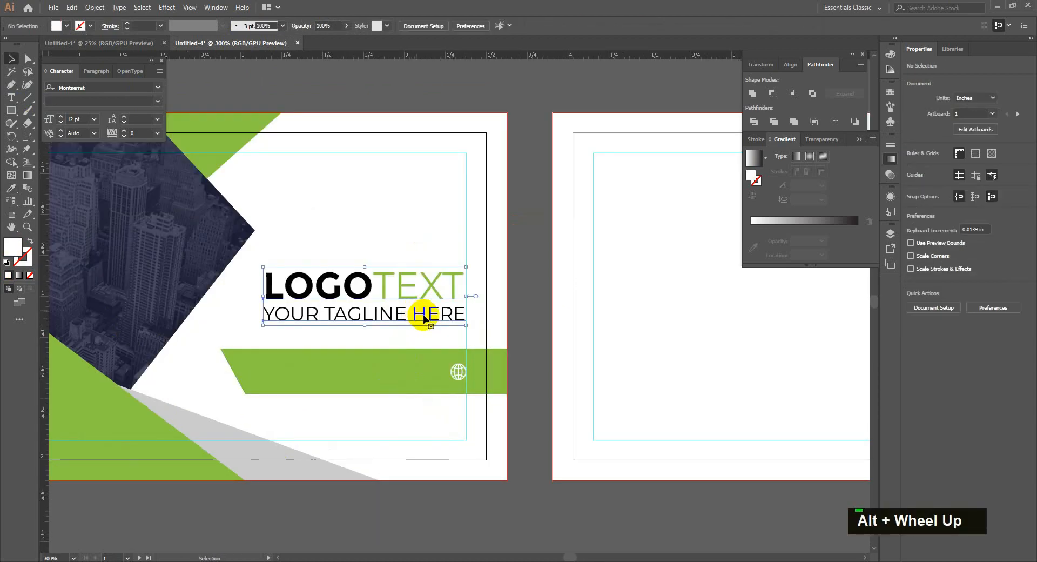
right_click(423, 315)
double_click(461, 404)
left_click_drag(418, 313, 393, 371)
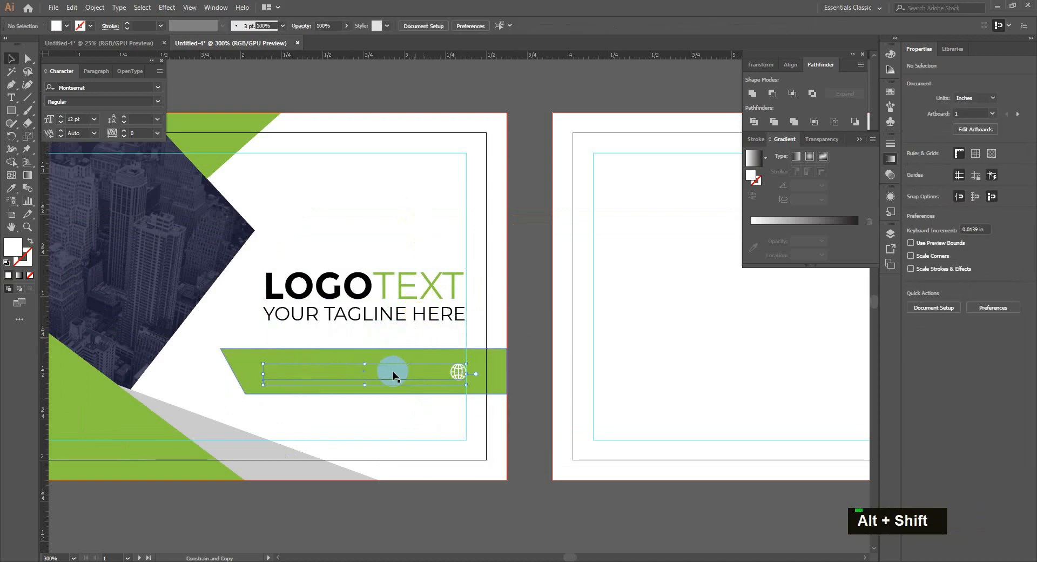
Send the green banner backward so it sits behind the duplicated tagline.
left_click(392, 370)
key("ctrl+shift+]")
key("ctrl+z")
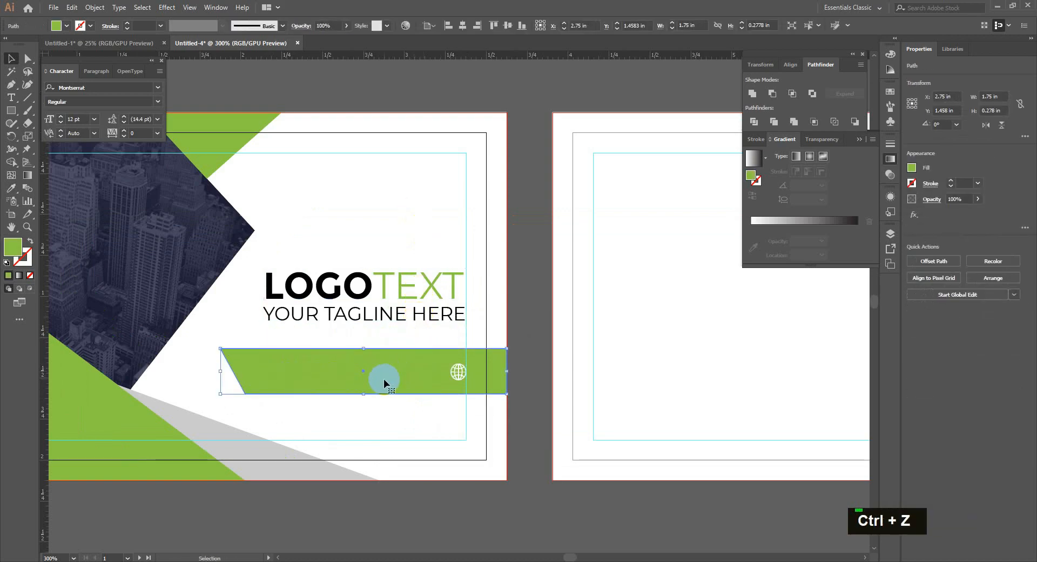
key("ctrl+bracketleft")
left_click(383, 378)
double_click(383, 375)
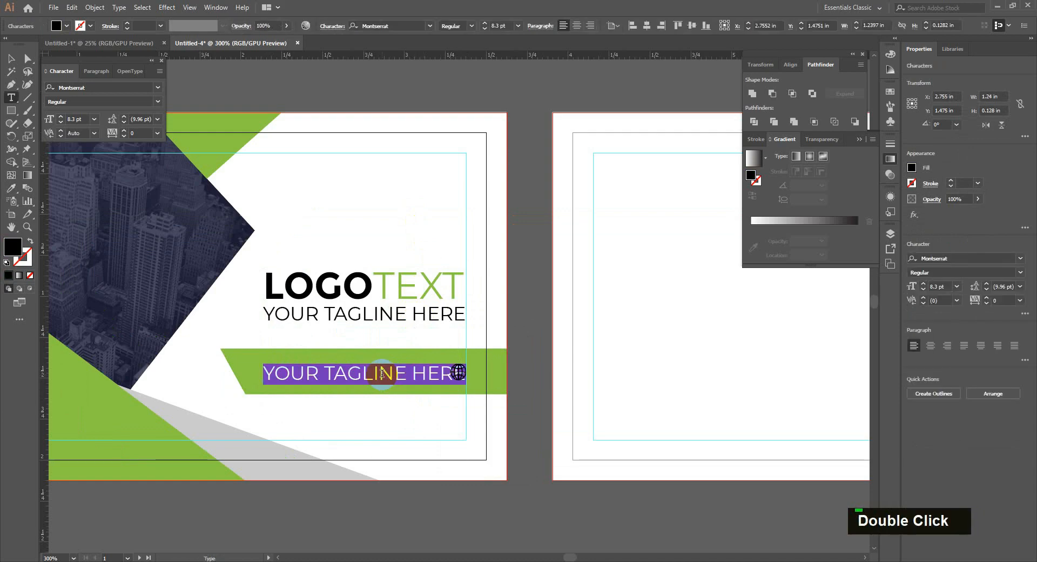
type("www")
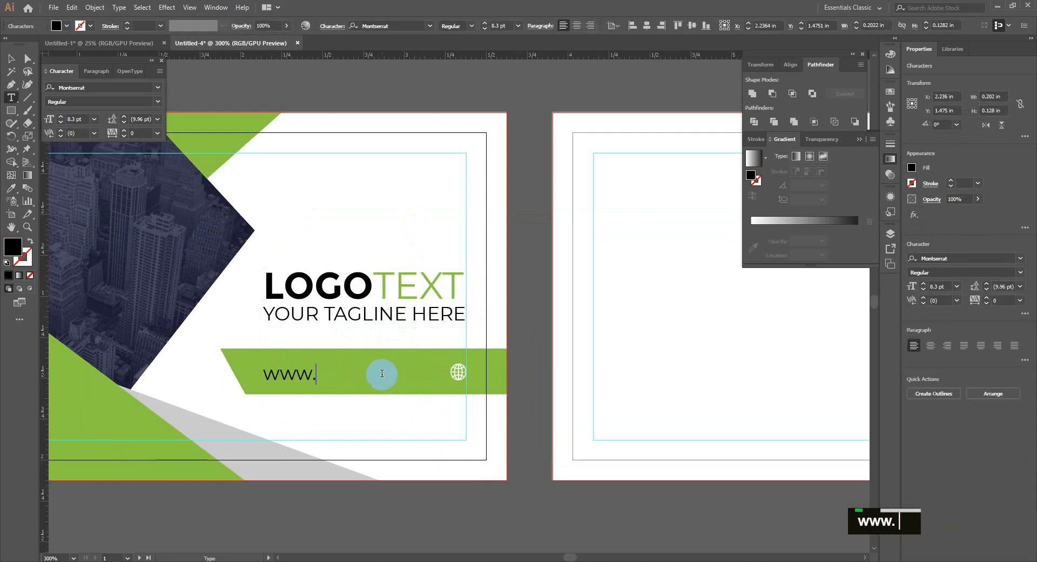
type(".loremipsum.com")
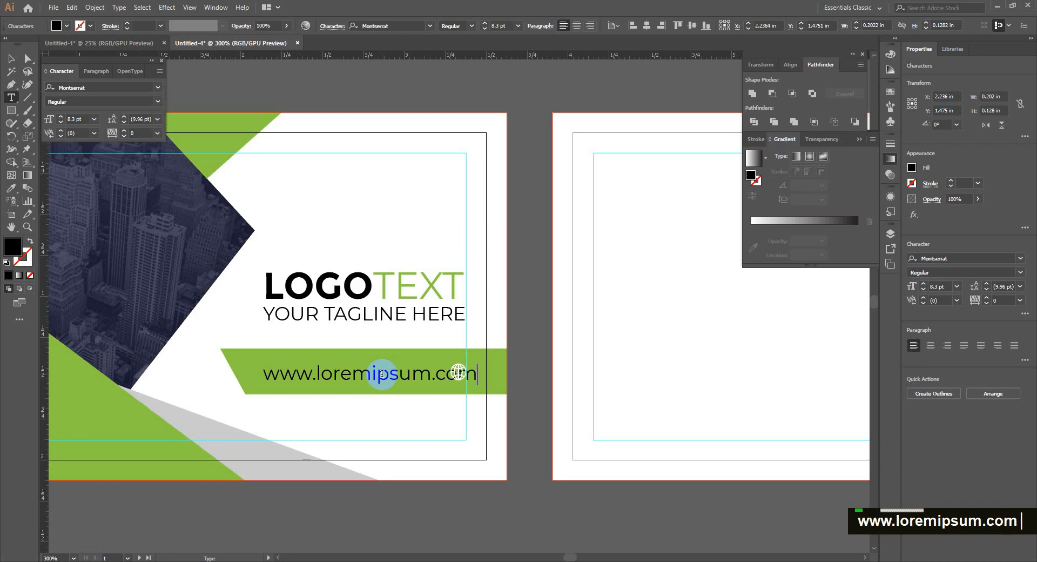
key("Escape")
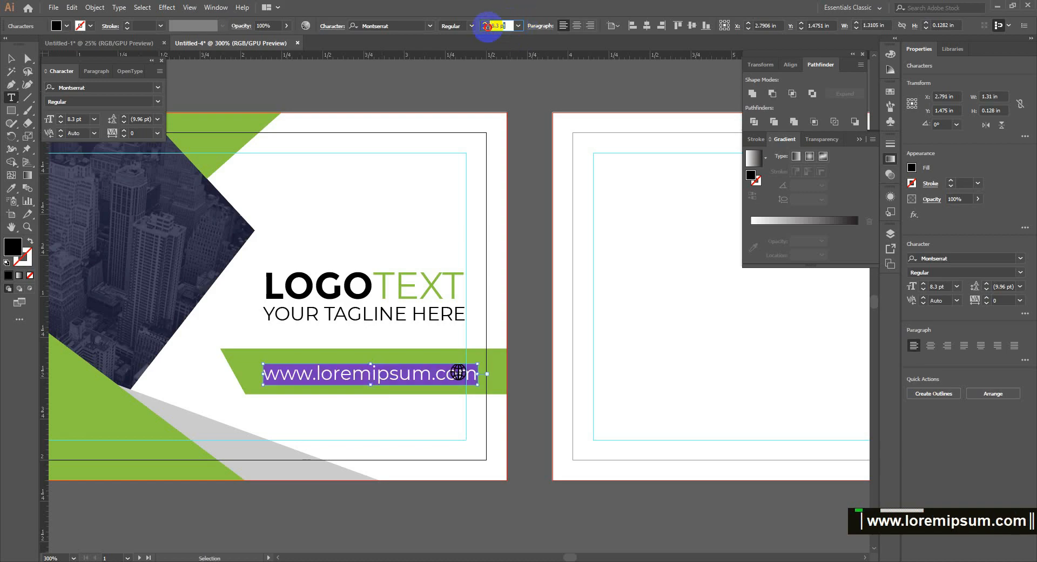
Set the web address on the banner to 6 pt and fill it with white.
type("6")
key("Return")
left_click(56, 25)
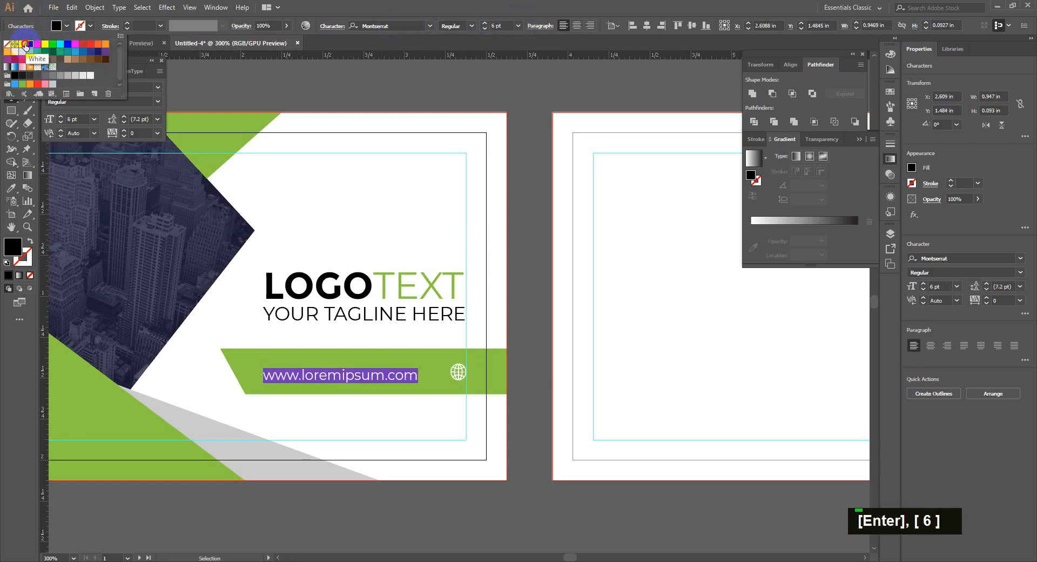
left_click(25, 46)
left_click(301, 417)
Enlarge the web address to 6.58 pt and position it just left of the globe icon.
left_click_drag(396, 374, 414, 370)
left_click(458, 378)
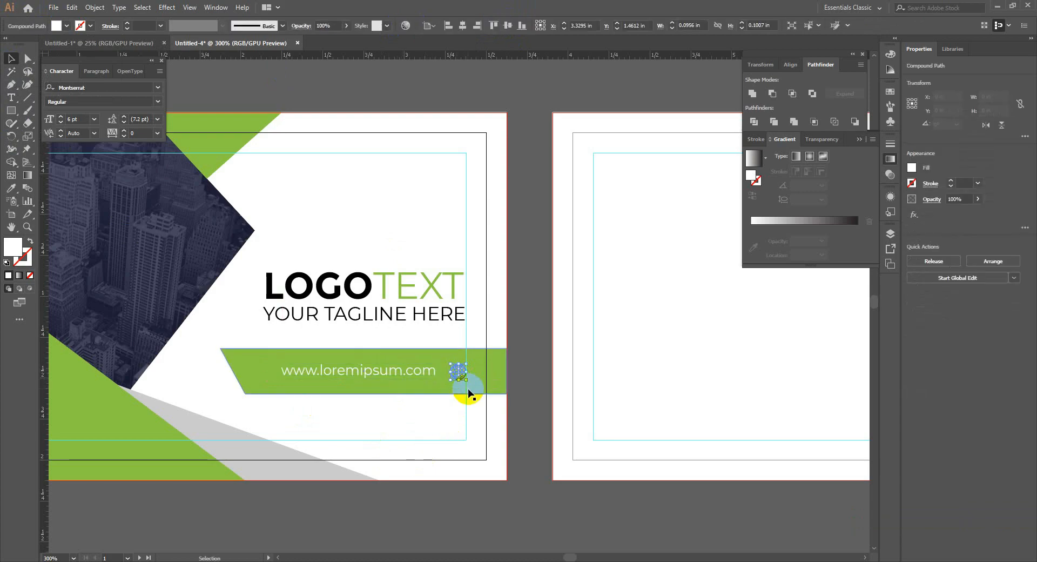
left_click(430, 372)
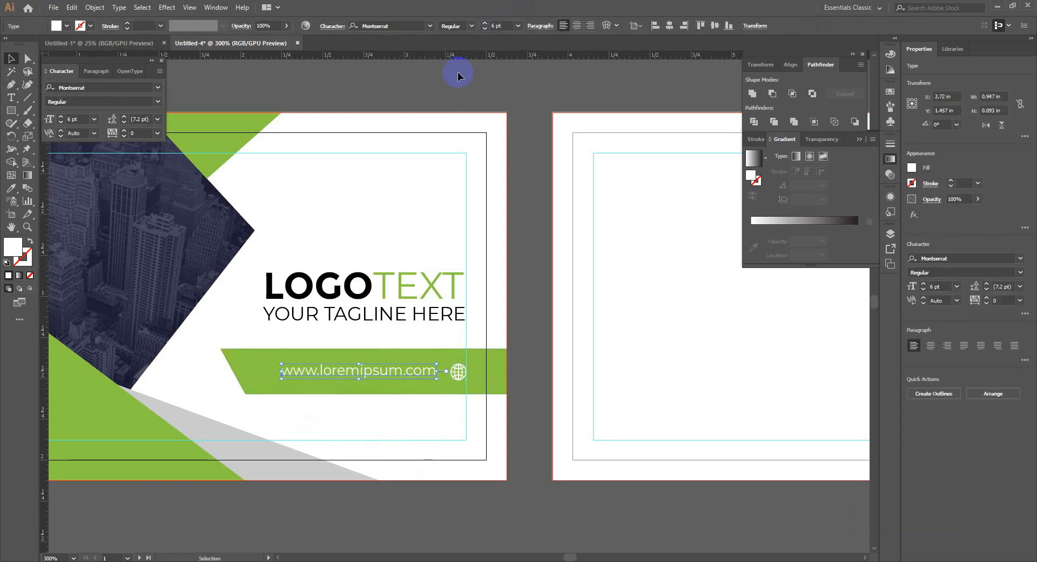
double_click(507, 25)
type("6.58")
key("Return")
key("Left")
key("Left")
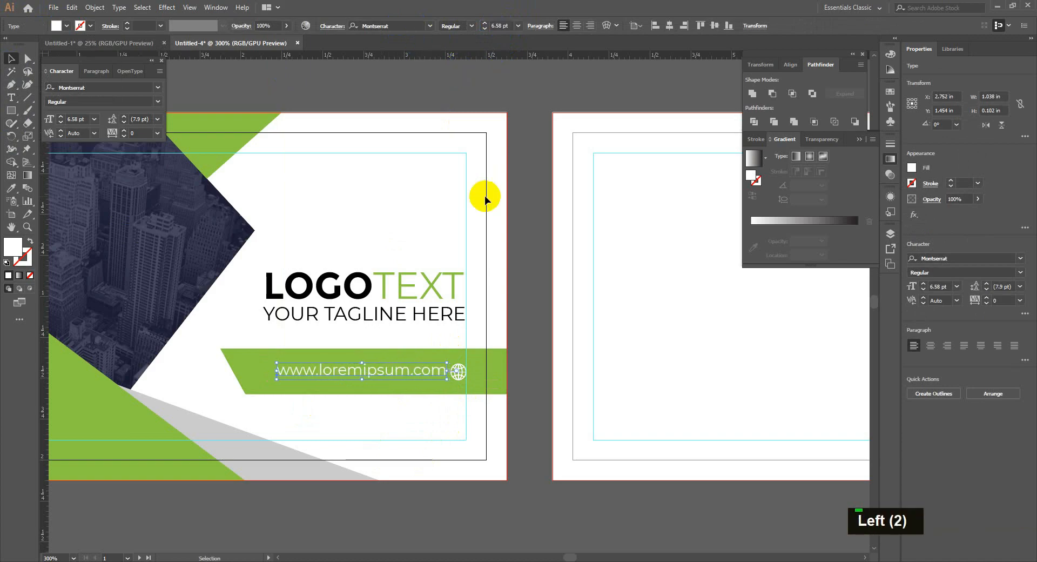
key("Left")
key("Left")
key("Left")
key("Left")
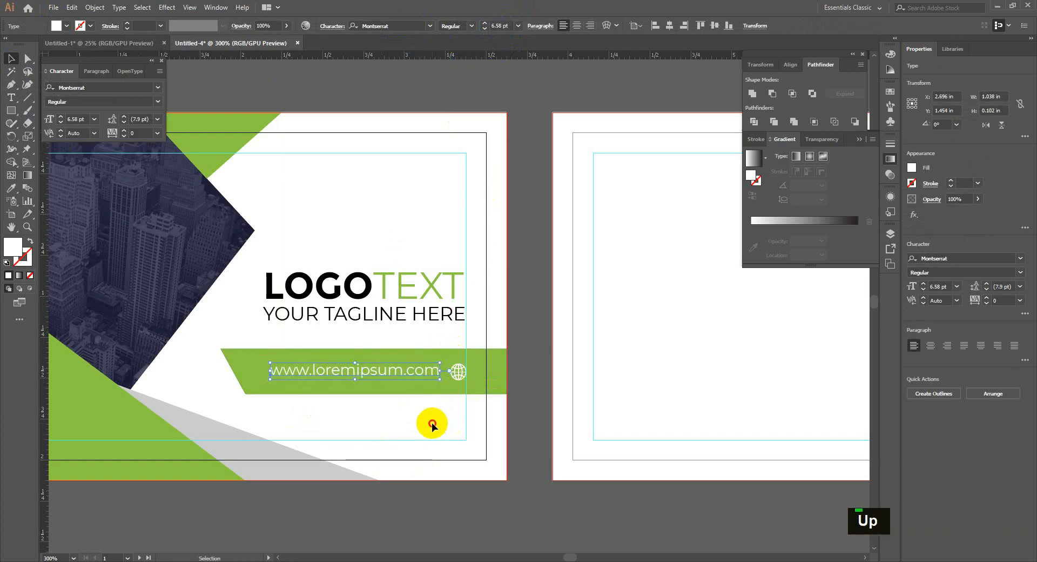
left_click(432, 425)
Duplicate the navy-tinted city photo onto the second card and reflect the copy horizontally so its point faces left.
scroll(430, 433, "down", 1)
scroll(428, 386, "up", 1)
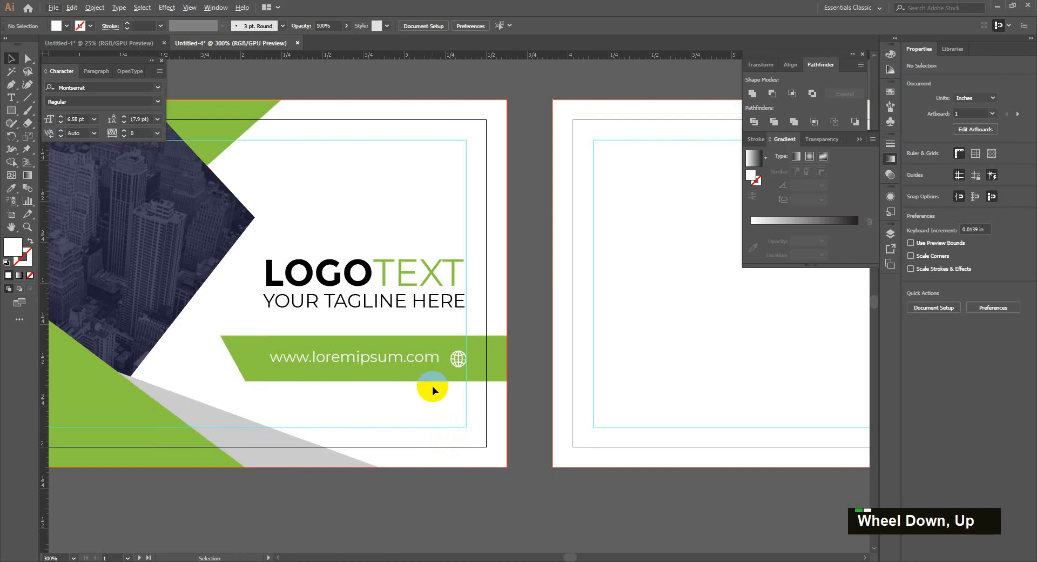
scroll(429, 387, "down", 1, "alt")
scroll(618, 397, "down", 1, "alt")
key("space")
left_click_drag(618, 397, 570, 348)
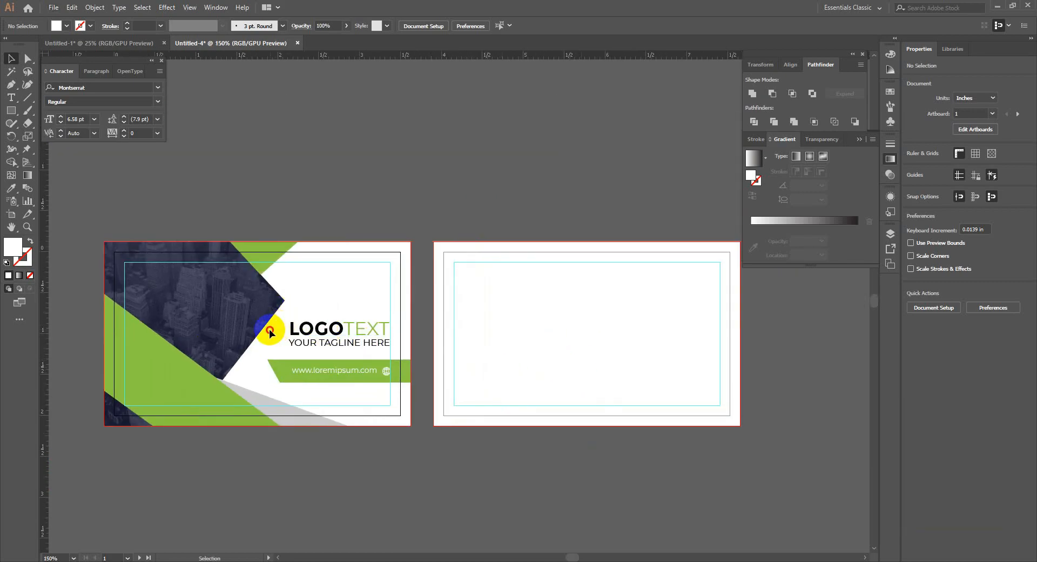
left_click_drag(232, 329, 617, 314, "alt")
right_click(617, 314)
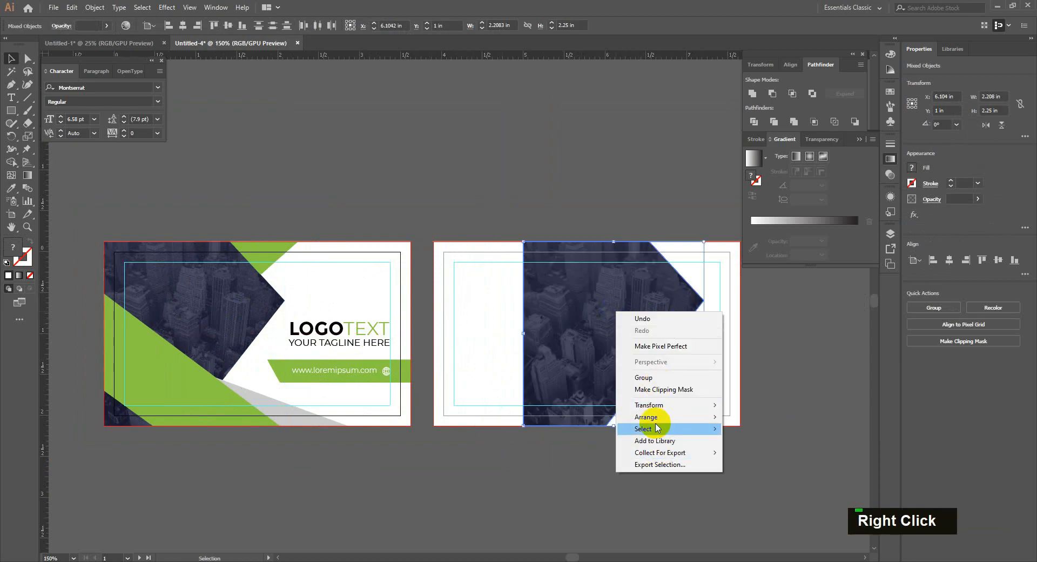
mouse_move(660, 405)
double_click(713, 435)
key("Return")
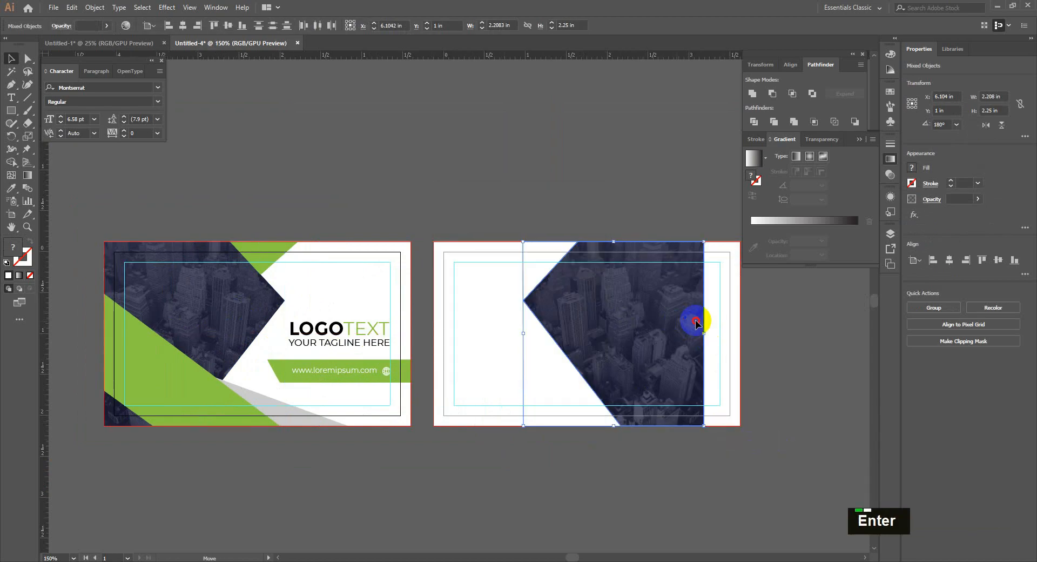
Move the mirrored city photo flush against the second card's right edge.
left_click_drag(702, 324, 736, 359)
left_click(776, 372)
key("space")
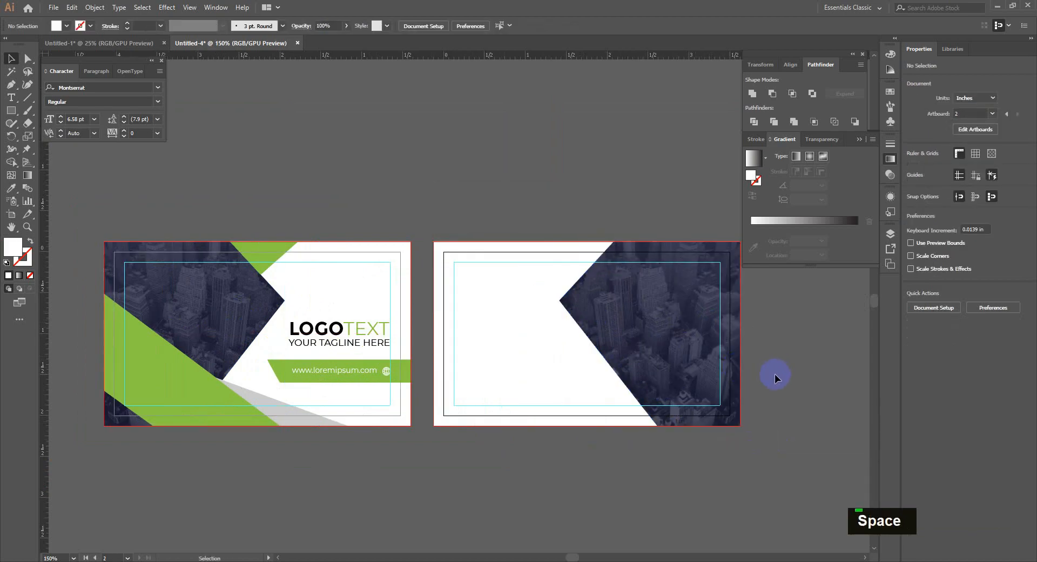
Duplicate the logo text and tagline onto the city photo of the second card, within the right safe margin.
scroll(774, 374, "up", 1, "alt")
scroll(774, 373, "down", 1, "alt")
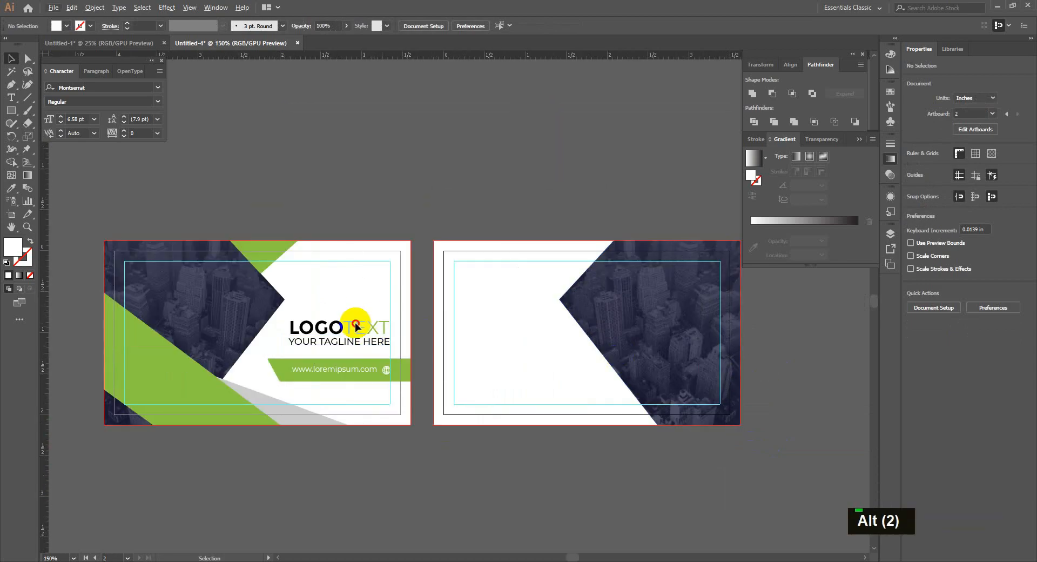
left_click_drag(346, 333, 678, 320)
Color the word LOGO and the tagline on the second card white.
key("t")
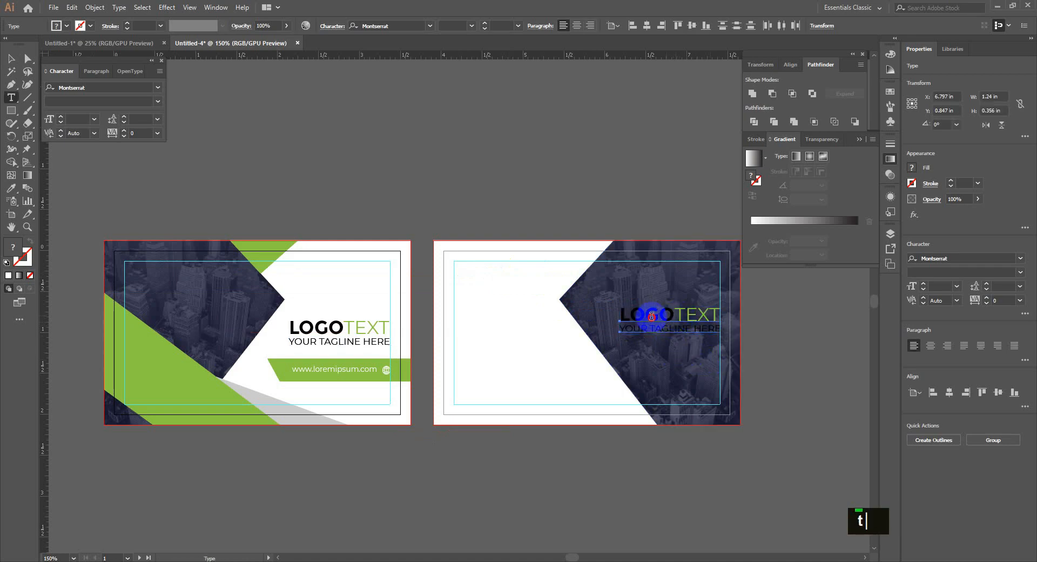
double_click(651, 316)
left_click(55, 27)
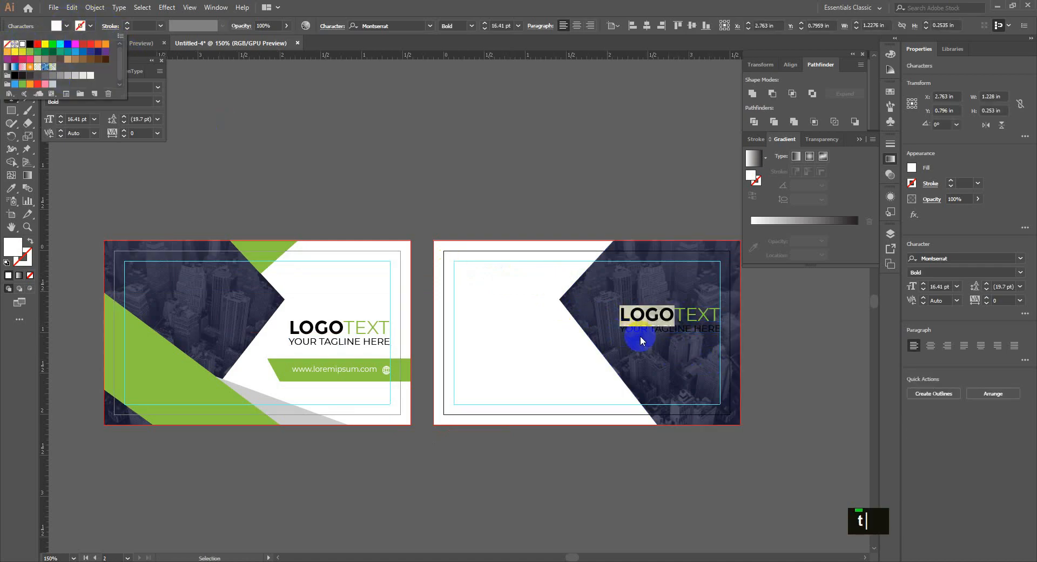
double_click(669, 326)
left_click(56, 26)
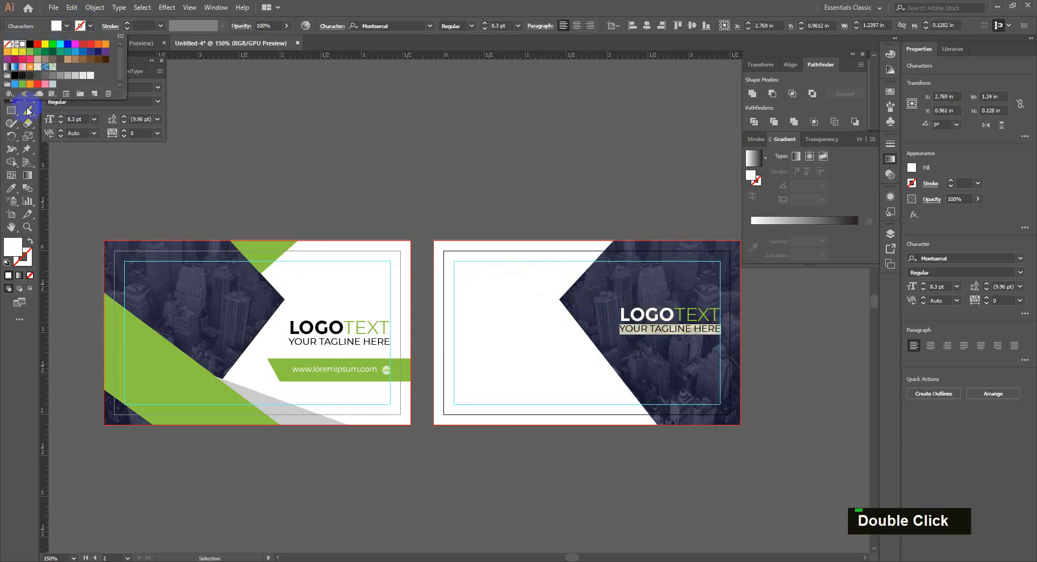
left_click(11, 58)
left_click(600, 438)
Draw a closed triangle with the Pen tool along the photo's lower slanted edge on the second card, reaching the card's bottom edge.
scroll(578, 433, "up", 1)
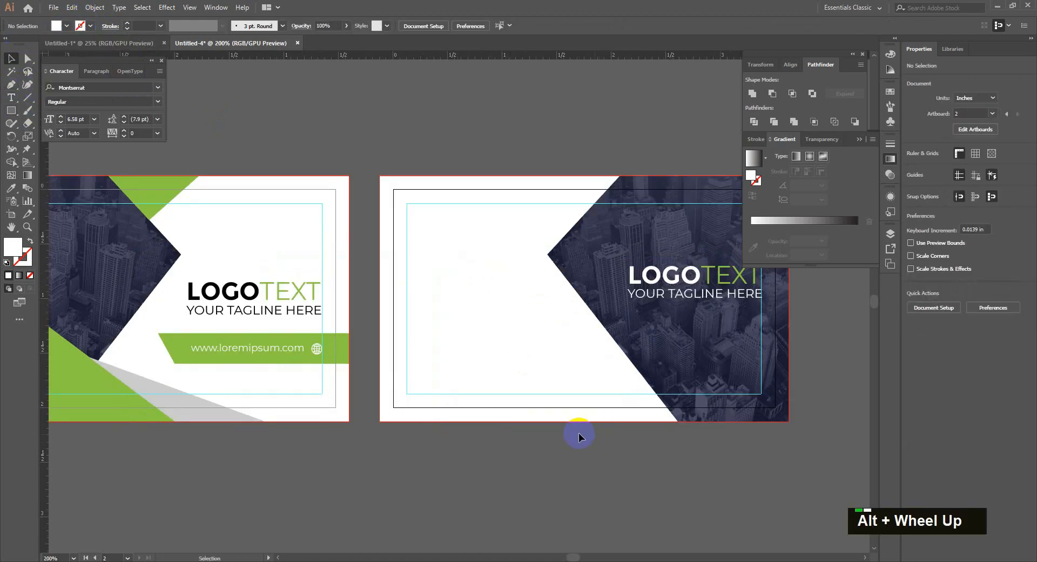
key("space")
left_click_drag(499, 330, 436, 348)
left_click(11, 81)
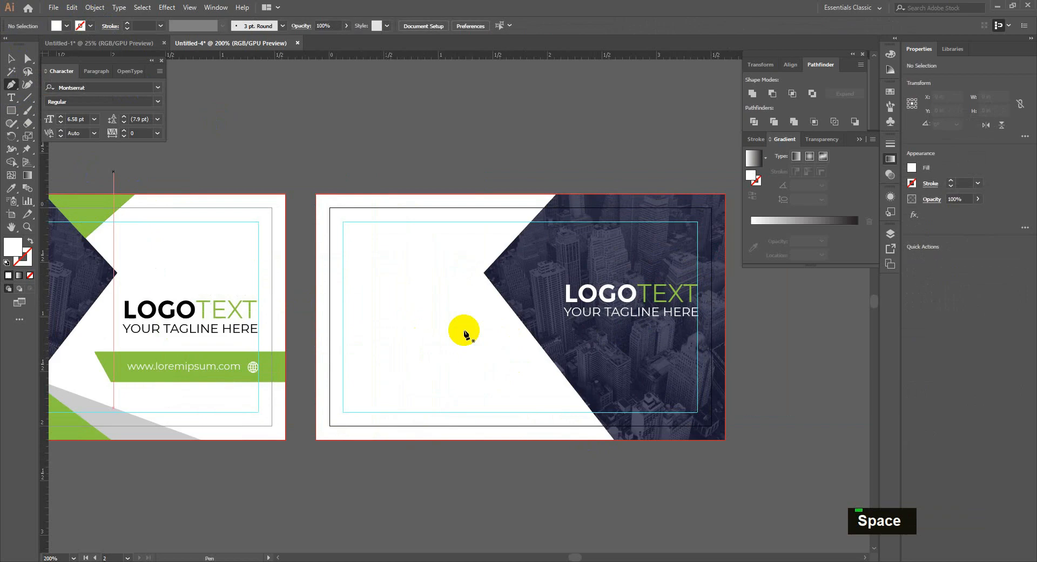
left_click(520, 320)
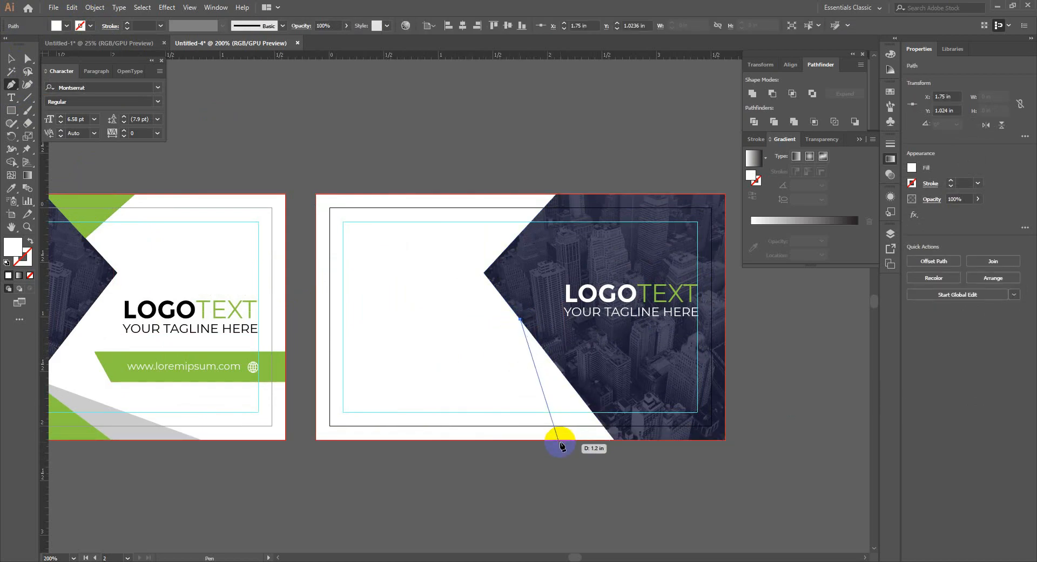
left_click(554, 439)
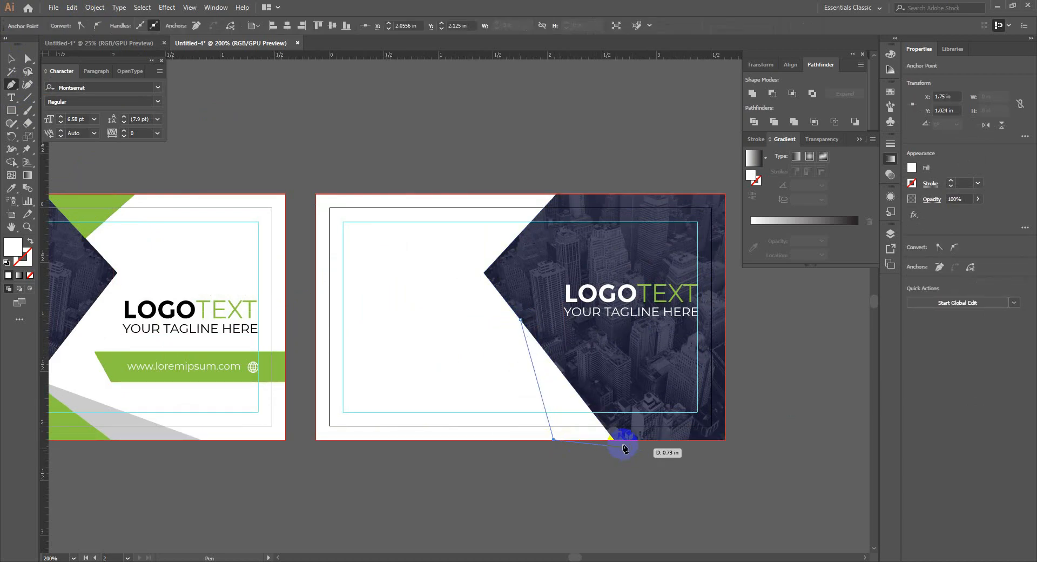
left_click(614, 440)
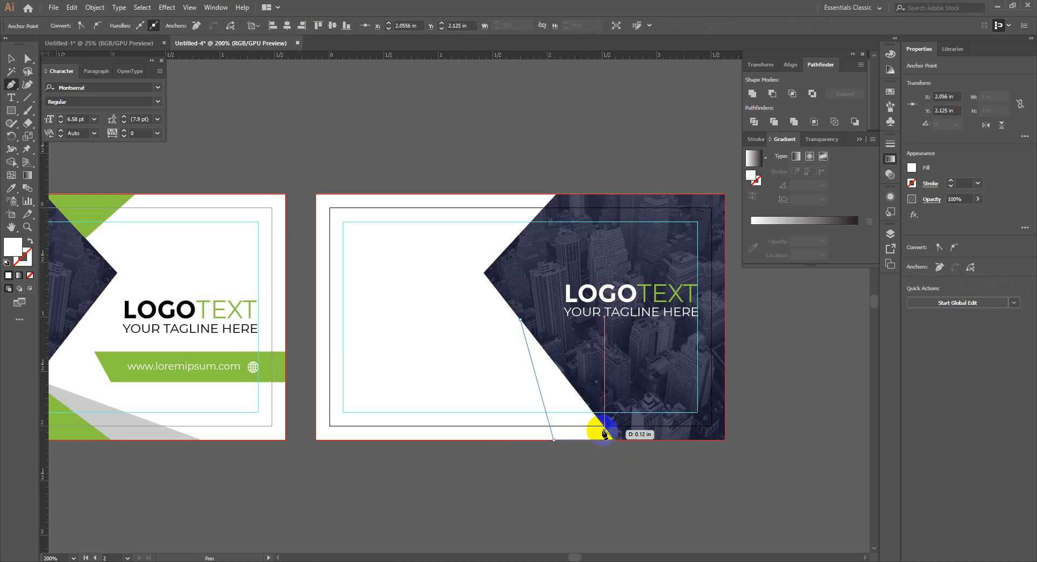
left_click(521, 319)
Fill the new lower triangle with the light green sampled from the first card's web address banner.
key("i")
left_click(270, 365)
key("v")
left_click(100, 168)
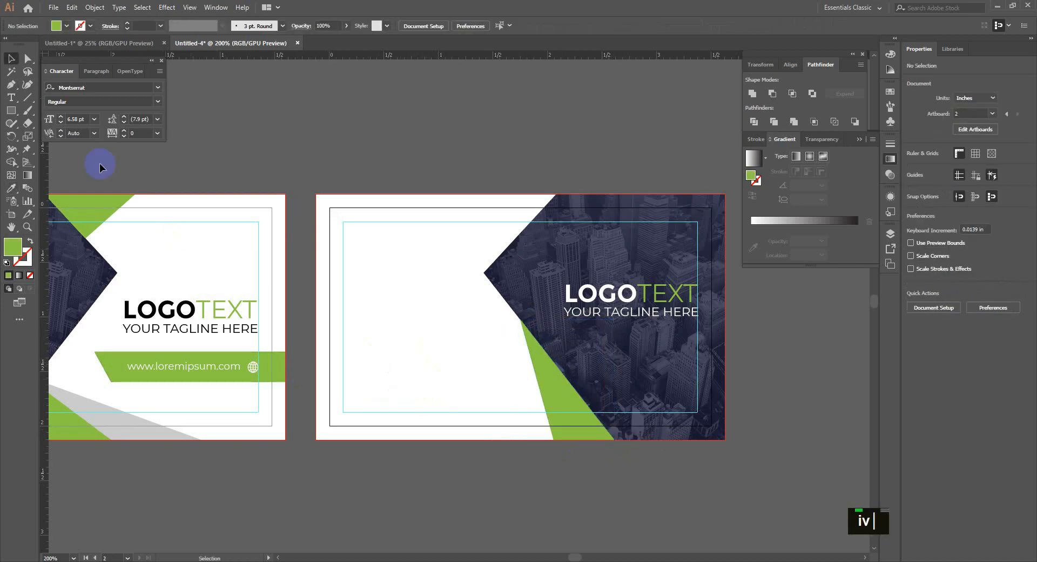
Draw a light green triangle along the photo's upper slanted edge, from its pointed corner up to the second card's top edge.
left_click(12, 85)
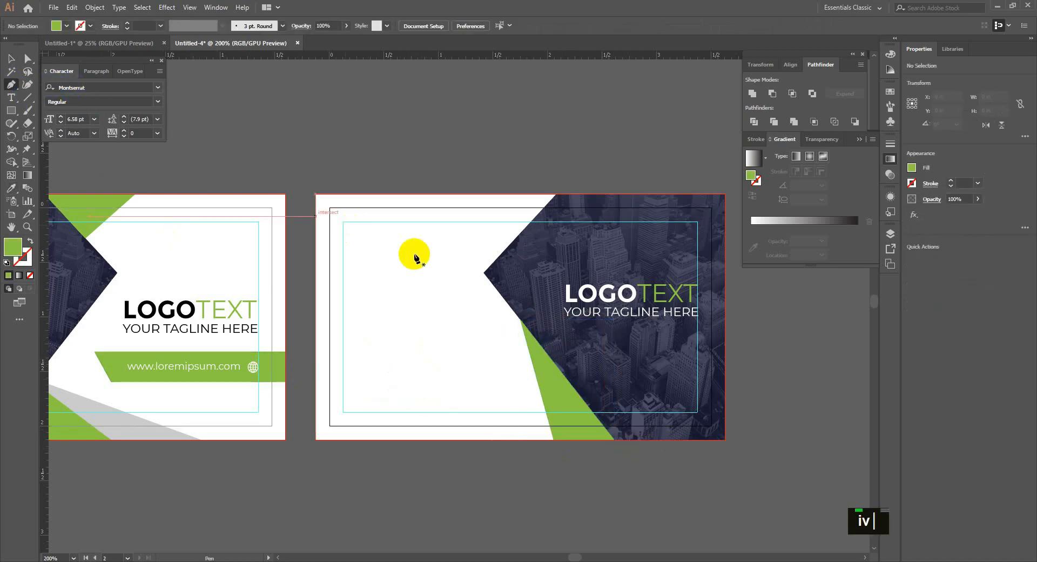
left_click(485, 273)
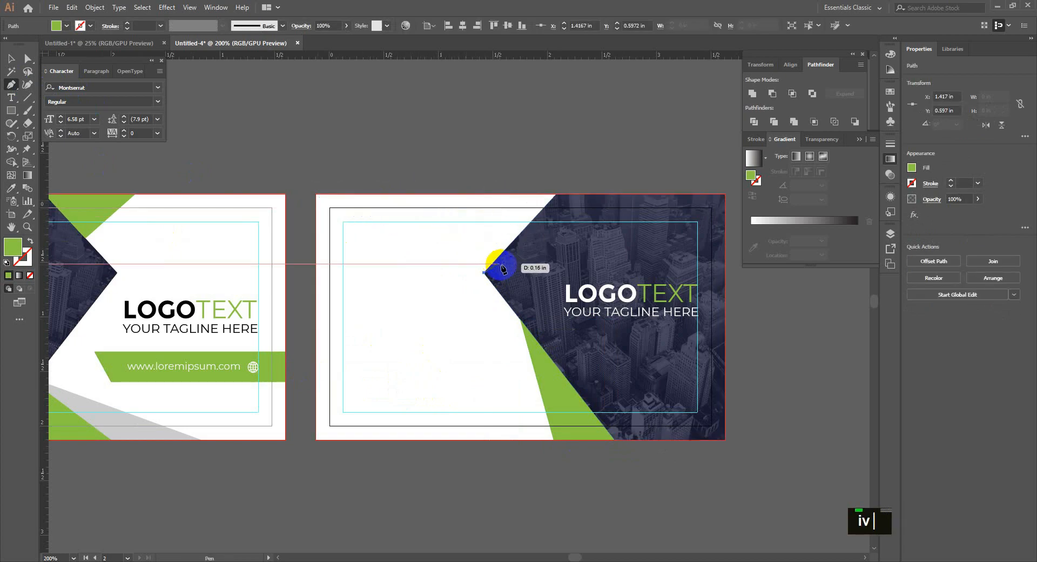
left_click(513, 194)
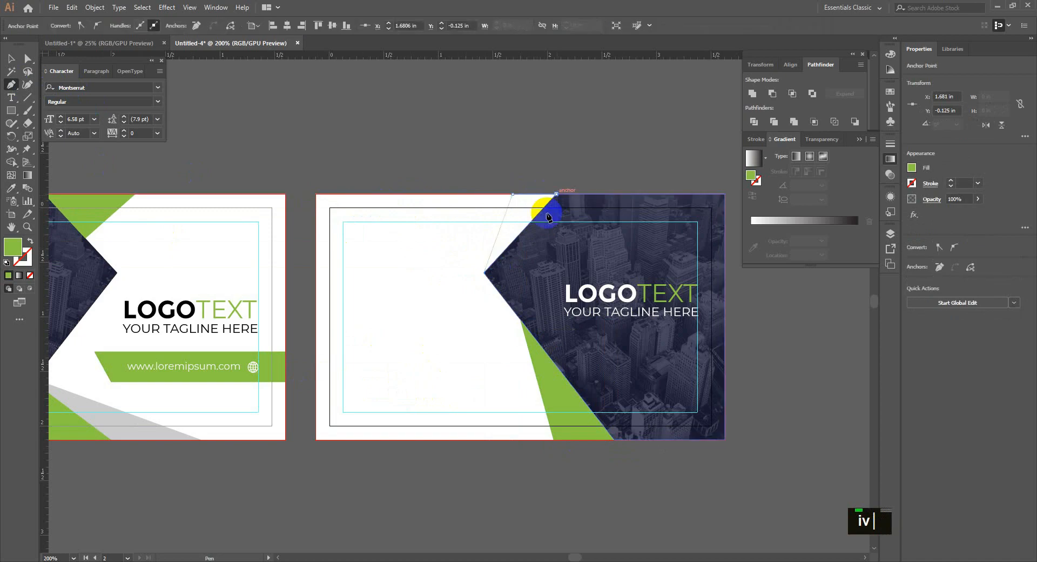
left_click(555, 195)
left_click(485, 273)
double_click(491, 287)
key("v")
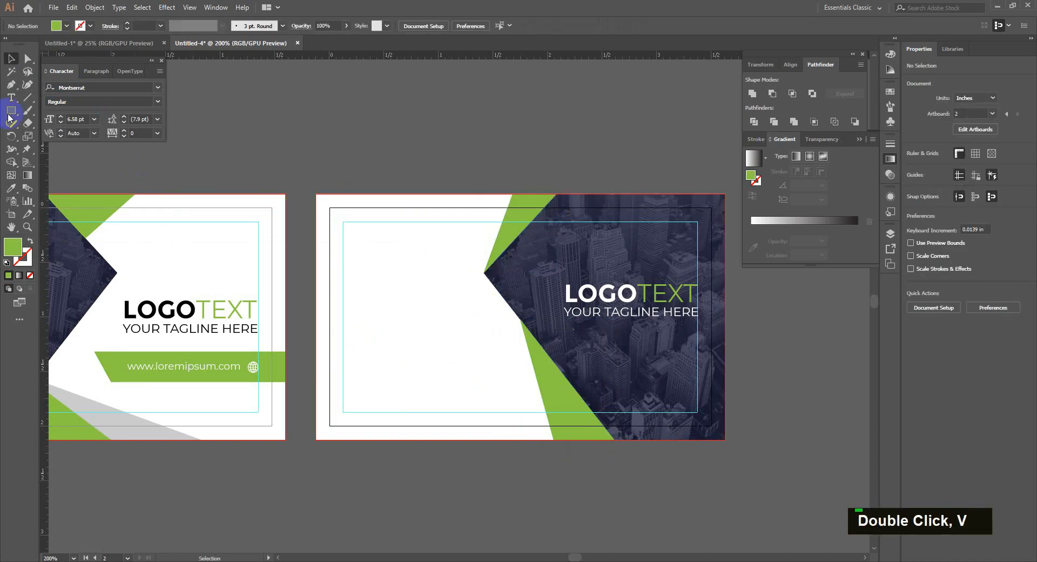
Draw a second triangle on the card's top edge, adjoining the outer side of the upper light green triangle.
left_click(11, 85)
left_click(493, 245)
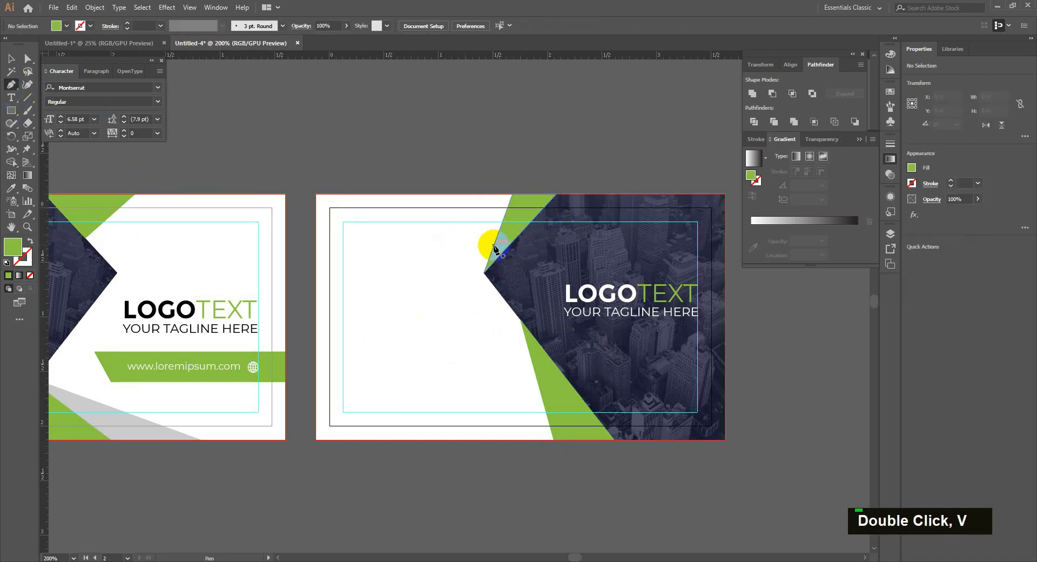
left_click(435, 194)
left_click(512, 194)
left_click(493, 245)
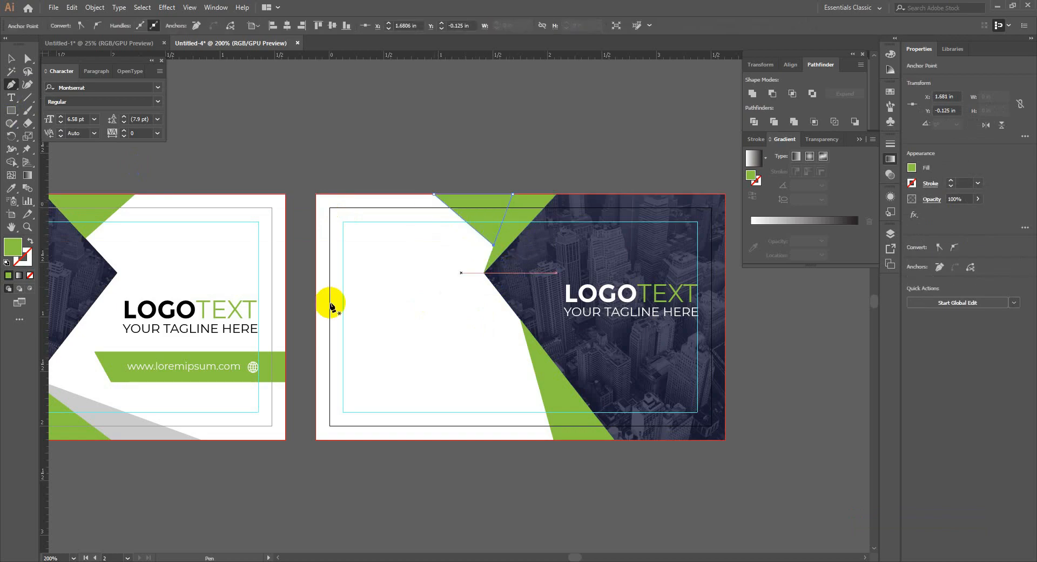
Recolor the outer top triangle to a darker green.
double_click(13, 247)
left_click_drag(489, 242, 498, 260)
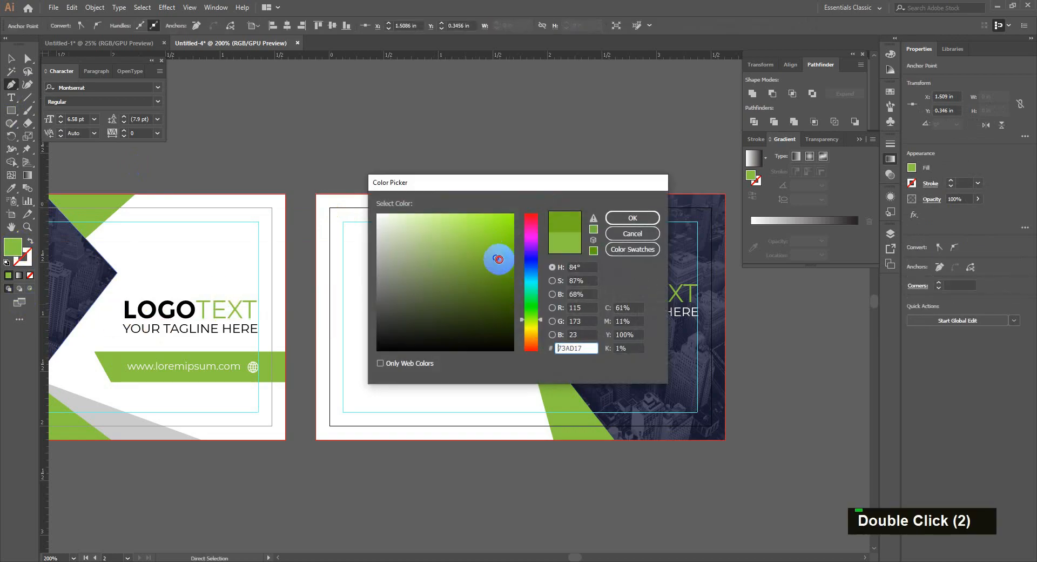
left_click(632, 219)
key("v")
left_click(534, 487)
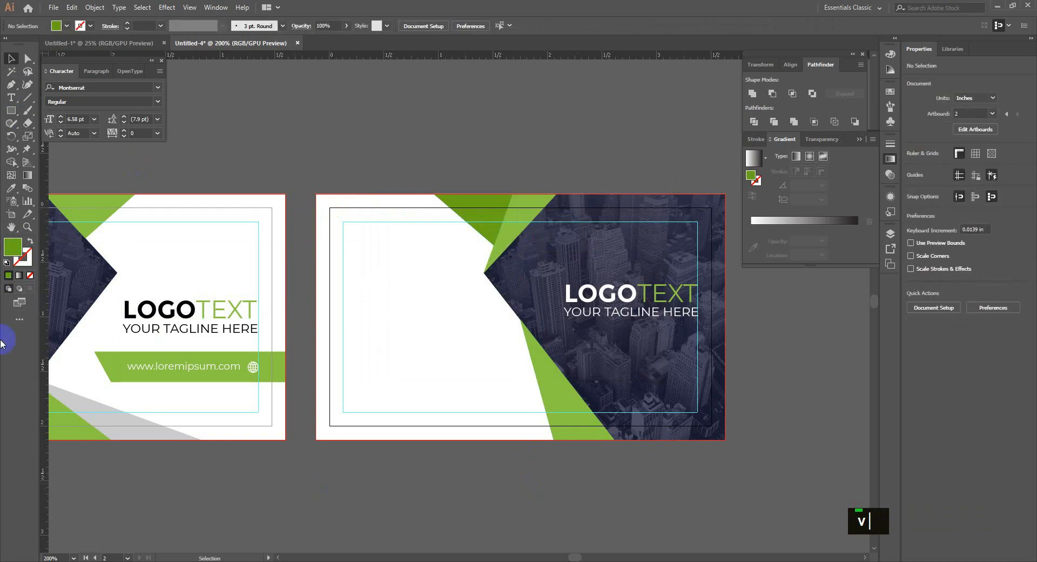
Draw a matching dark green triangle on the second card's bottom edge, adjoining the outer side of the lower light green triangle.
left_click(11, 85)
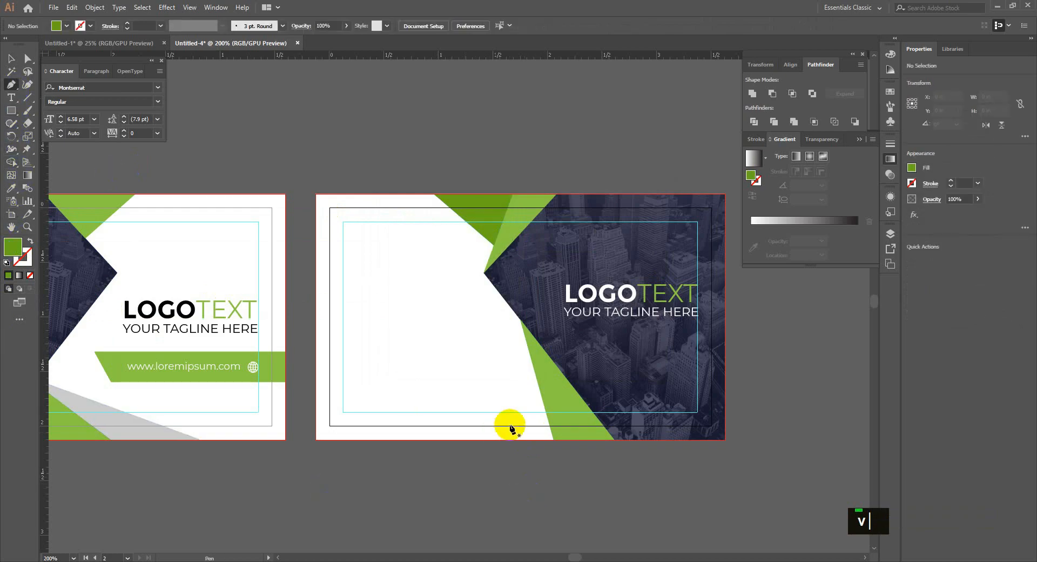
left_click(535, 382)
left_click(503, 438)
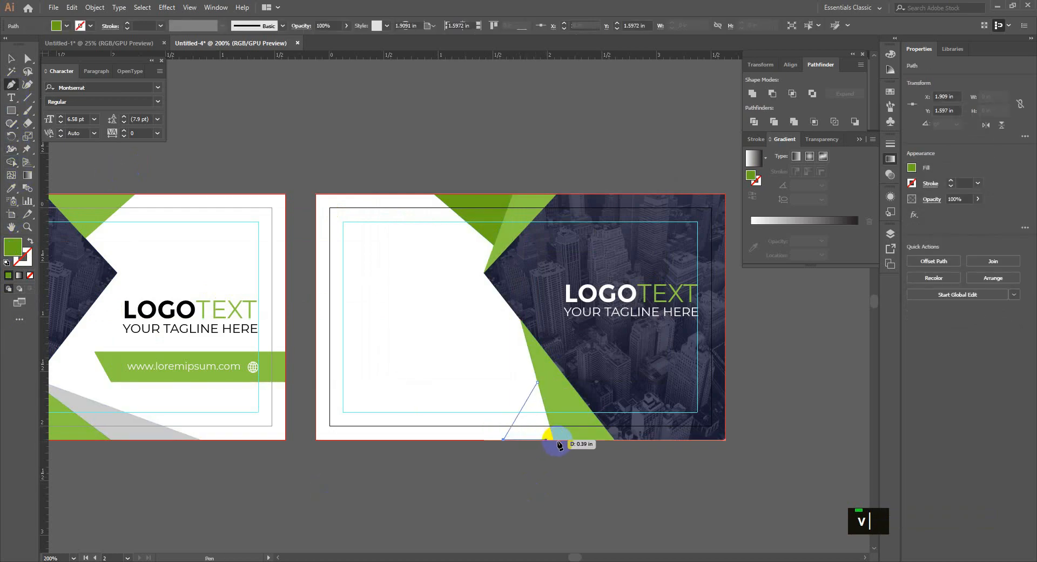
left_click(554, 439)
key("v")
double_click(573, 536)
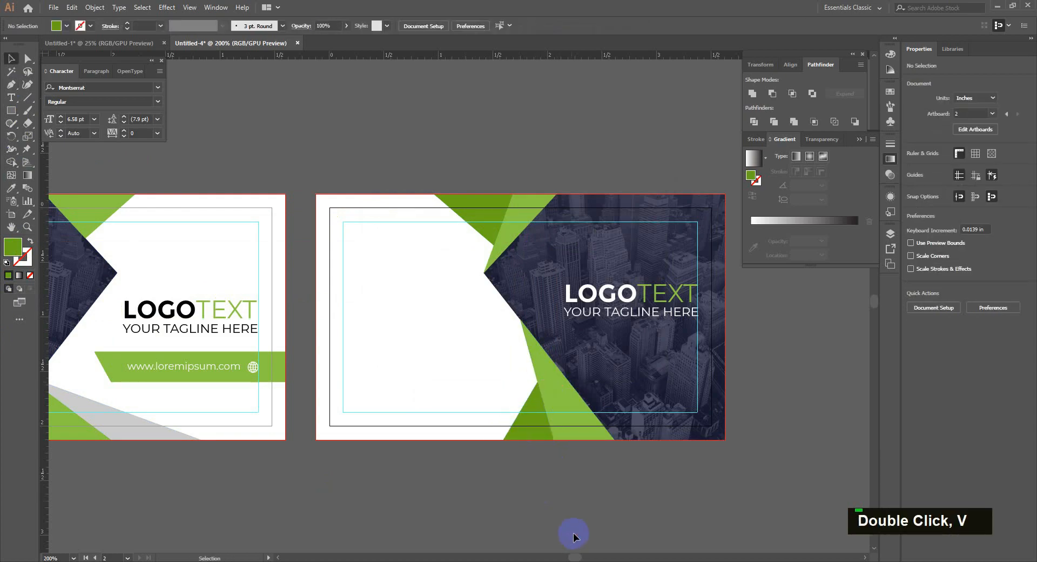
Duplicate the first card's logo text onto the white area of the second card and replace its wording with NAME HERE.
left_click_drag(501, 500, 572, 504)
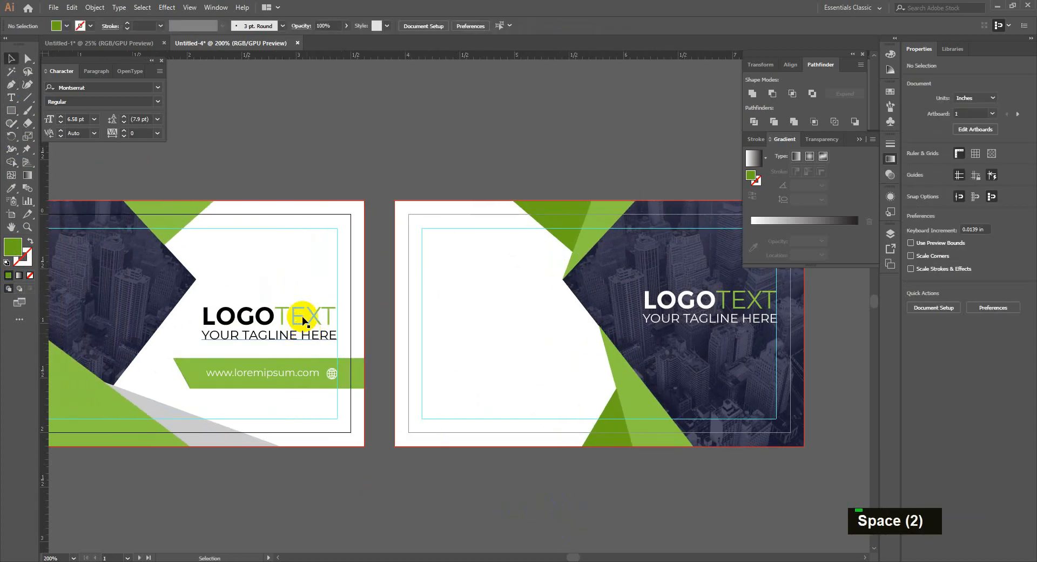
left_click_drag(289, 323, 494, 253, "alt")
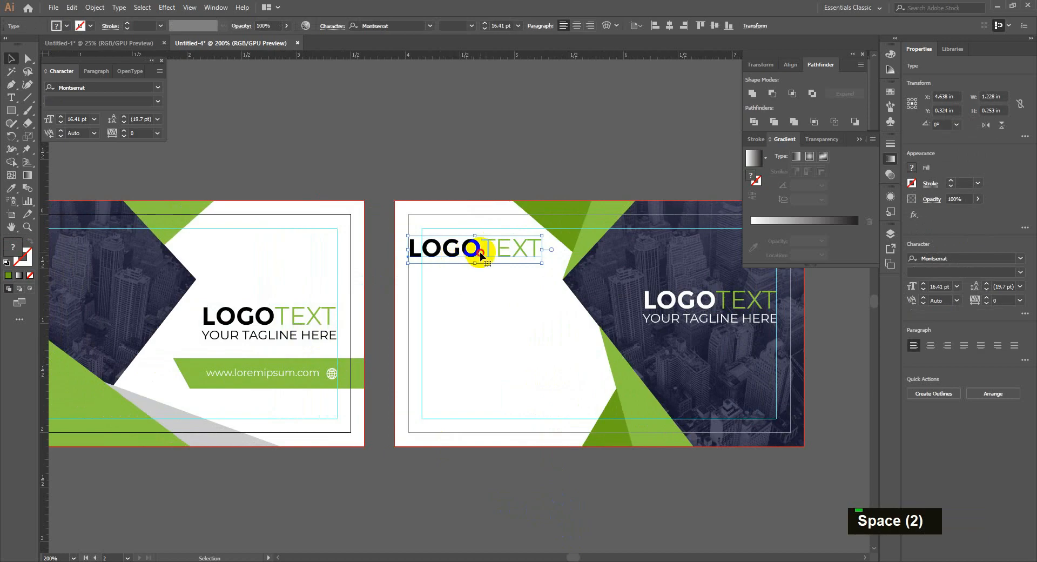
double_click(480, 254)
key("Caps_Lock")
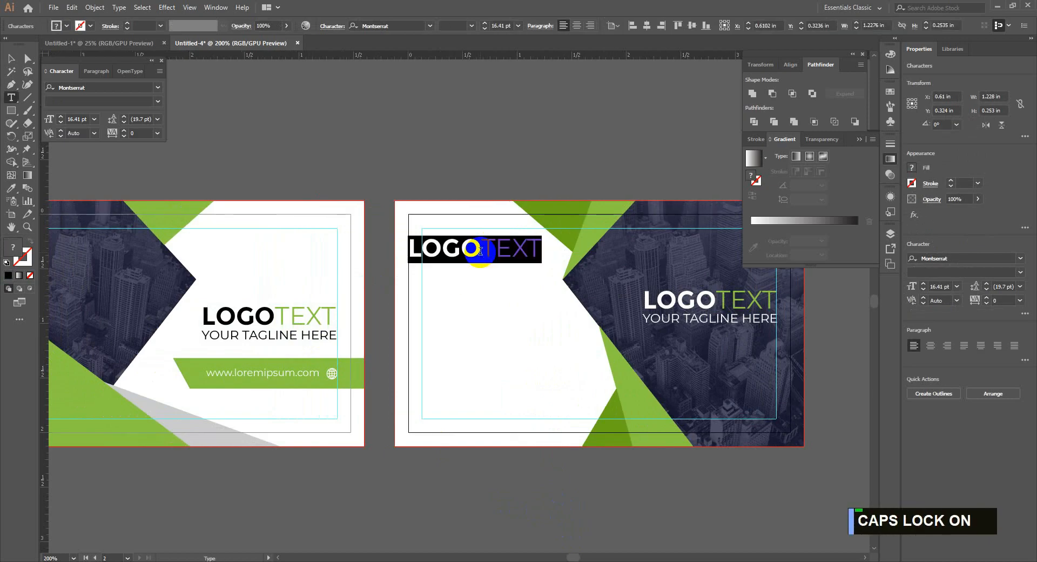
type("NAME HERE")
key("Escape")
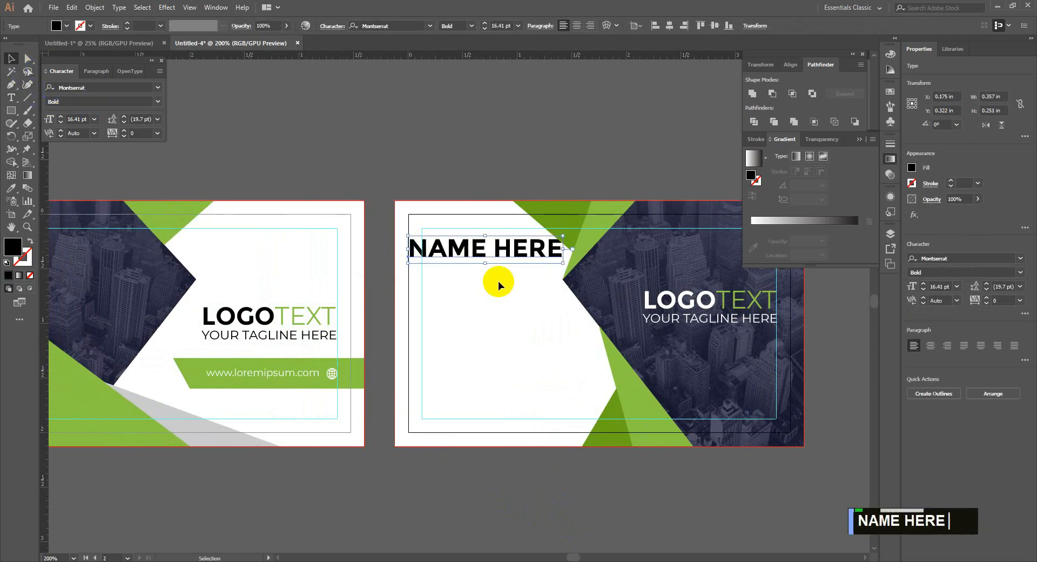
Scale NAME HERE down to about 13 pt at the safe margin and duplicate it just below with the wording LOREM IPSUM.
left_click_drag(562, 262, 514, 281)
left_click(510, 278)
double_click(517, 280)
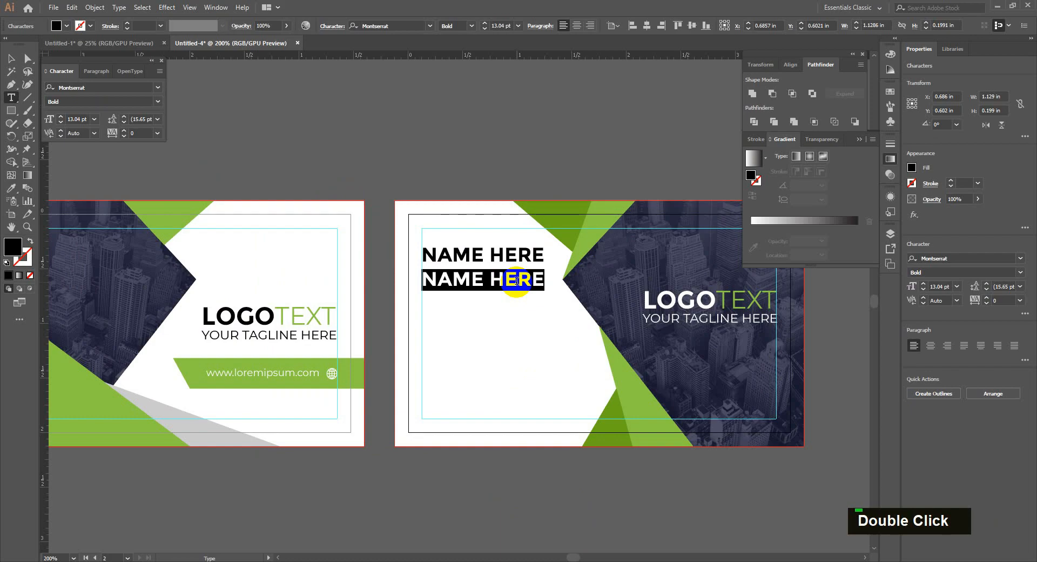
type("LOREM IPSUM")
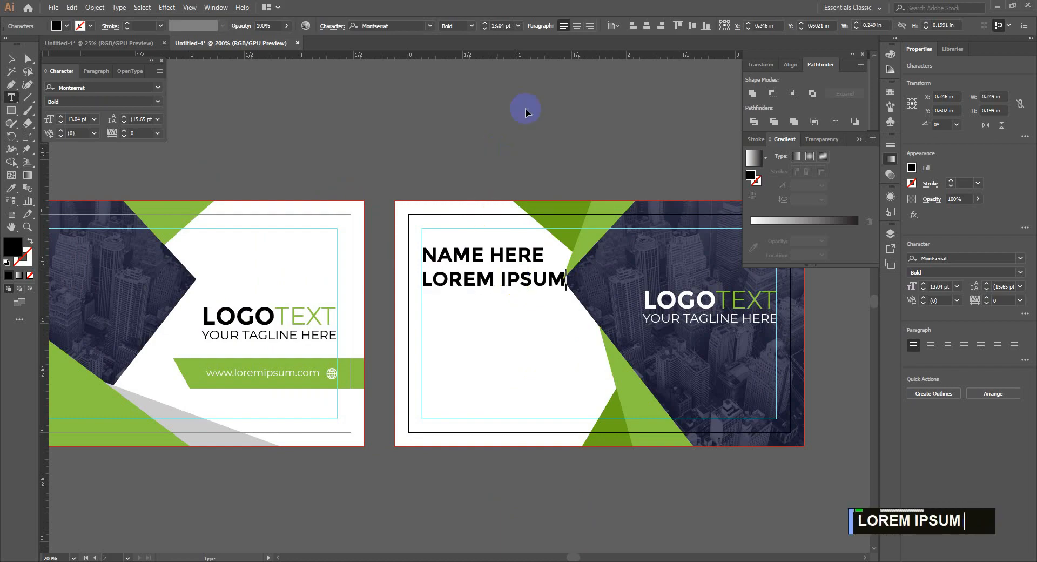
Set the LOREM IPSUM line to 8 pt in the Regular font style.
key("ctrl+a")
double_click(504, 25)
type("8")
key("Return")
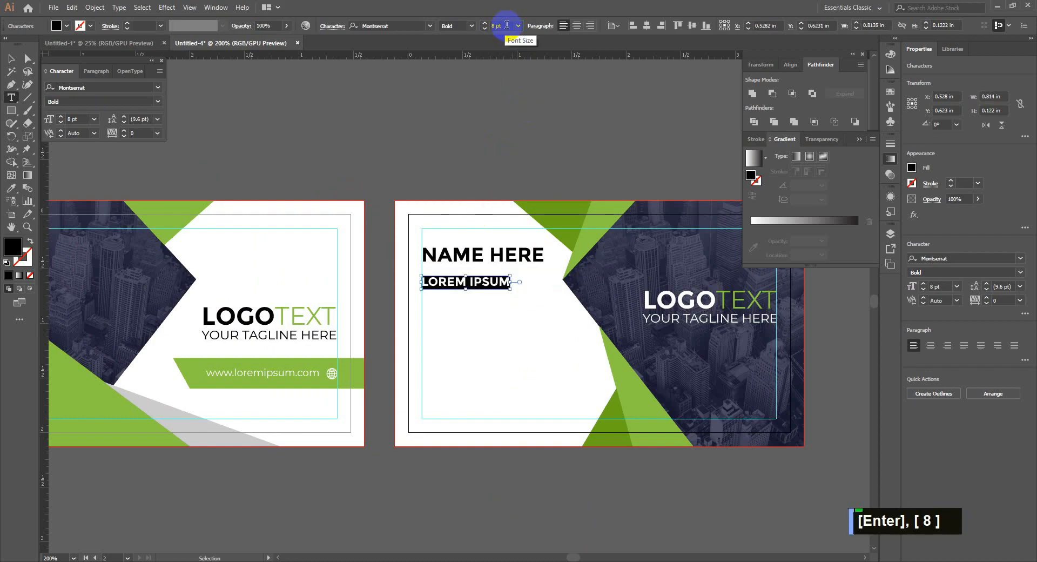
left_click(475, 26)
left_click(475, 40)
left_click(11, 59)
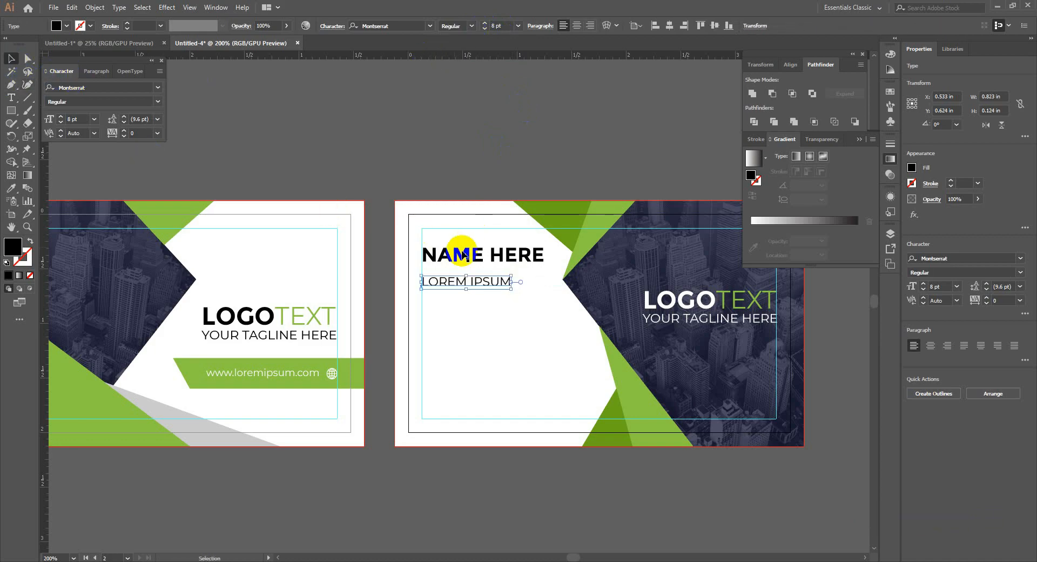
Color the LOREM IPSUM line with the light green sampled from the card's upper triangle.
key("i")
left_click(587, 229)
key("v")
left_click(491, 323)
scroll(481, 297, "up", 2)
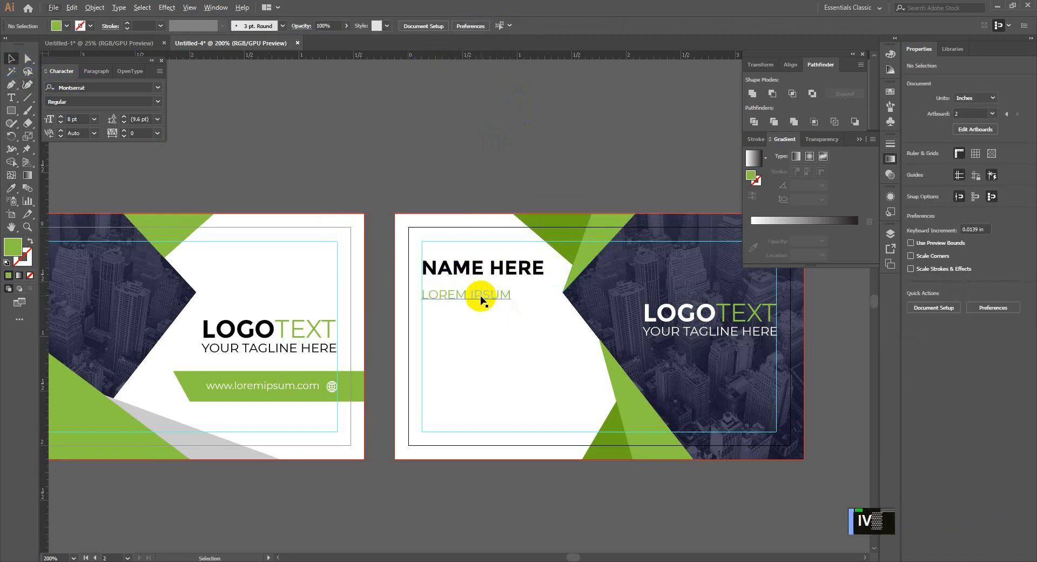
Move LOREM IPSUM up close beneath NAME HERE, then slightly shrink the name and slightly enlarge the line below it.
left_click_drag(475, 297, 475, 281)
double_click(562, 262)
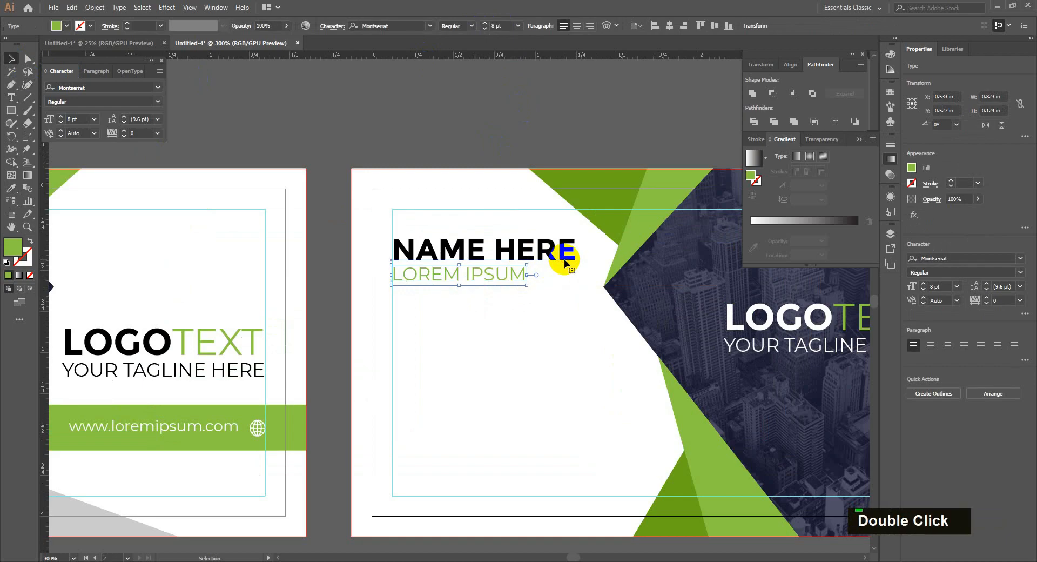
left_click(574, 269, "shift")
key("Escape")
double_click(514, 282)
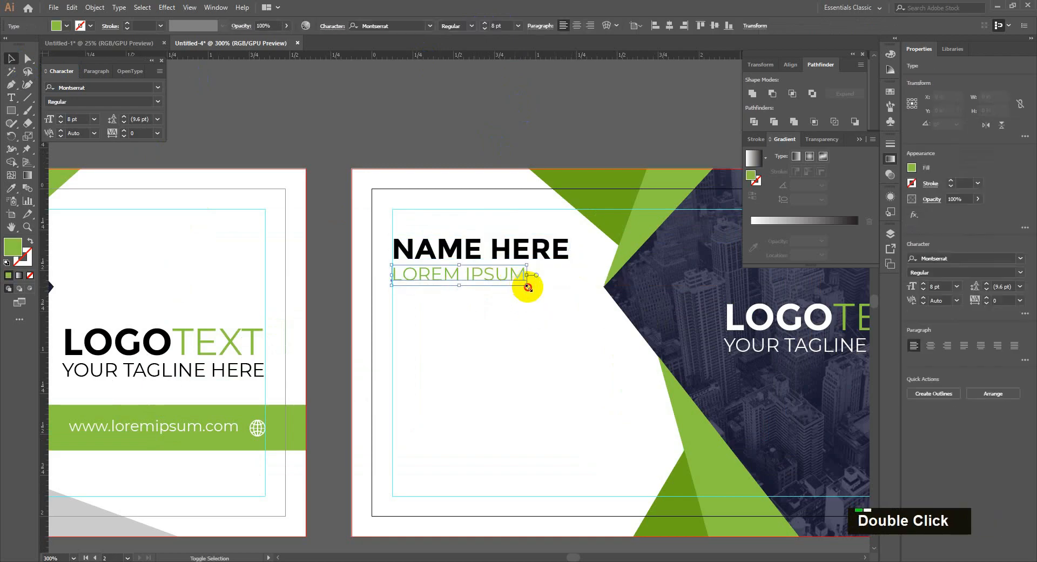
left_click(532, 292, "shift")
left_click_drag(533, 292, 533, 292)
left_click(518, 317)
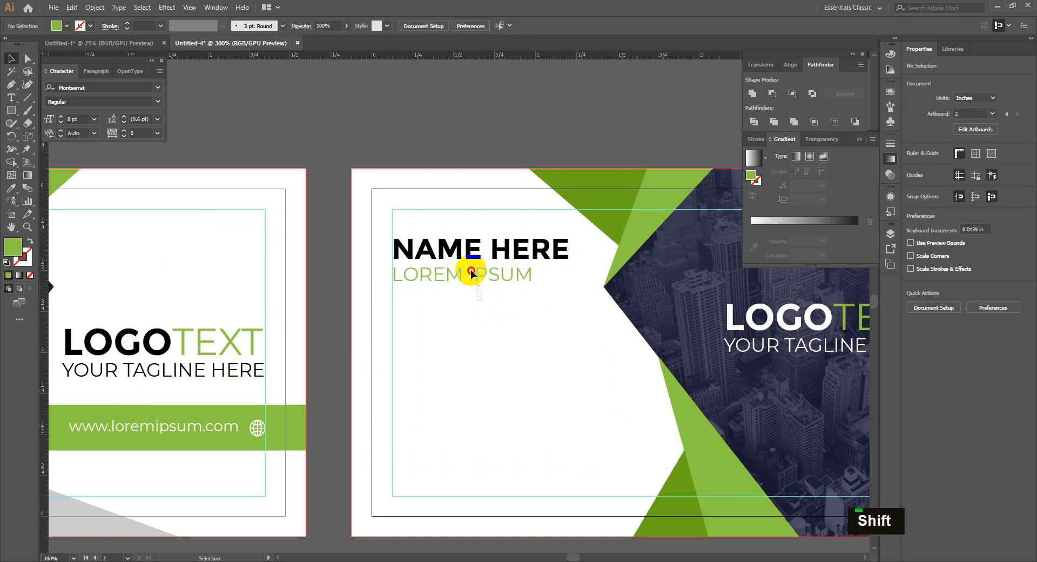
left_click_drag(465, 228, 488, 317)
key("Left")
left_click(489, 336)
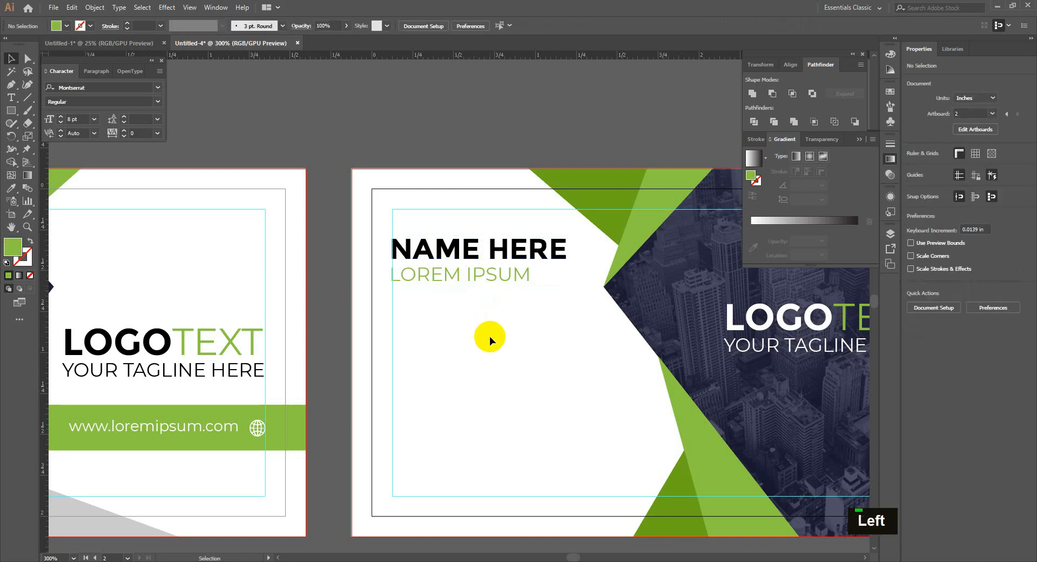
left_click(504, 304)
key("Right")
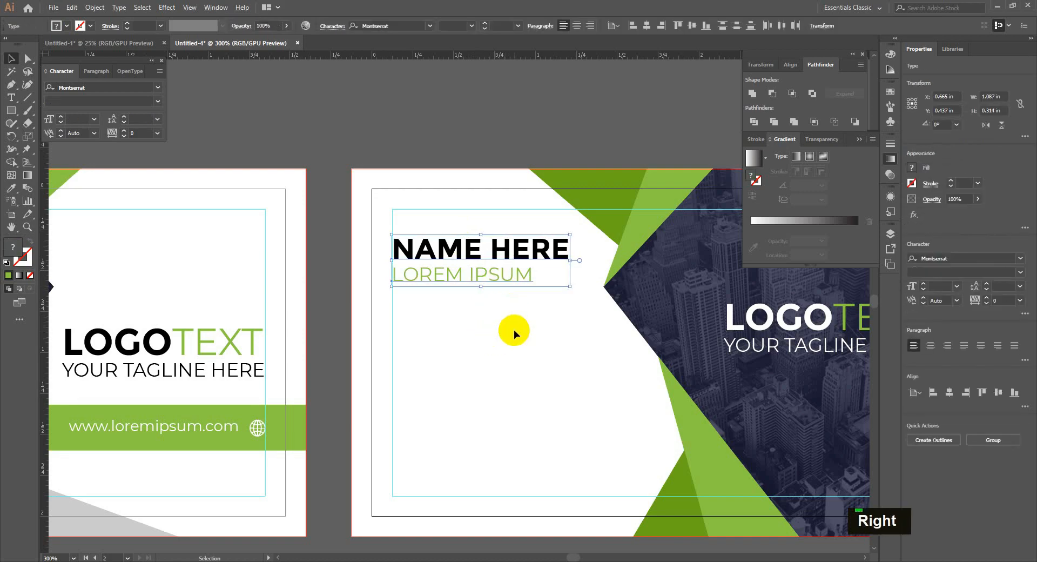
left_click(507, 342)
Draw a horizontal line about 0.49 in long below LOREM IPSUM, starting at the safe margin, and give it a gray stroke.
left_click_drag(474, 363, 476, 324)
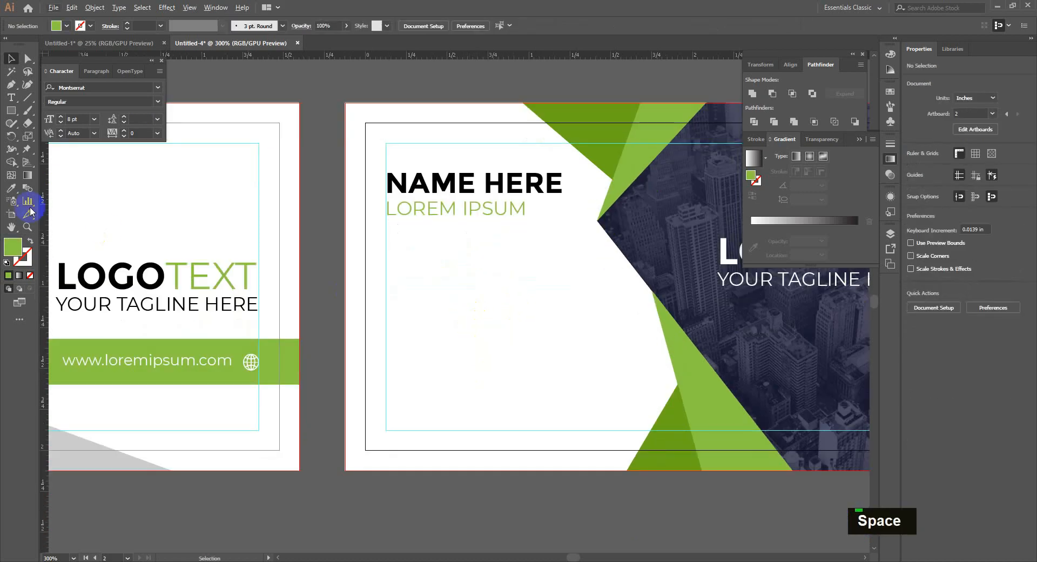
left_click(24, 99)
left_click_drag(386, 243, 466, 244)
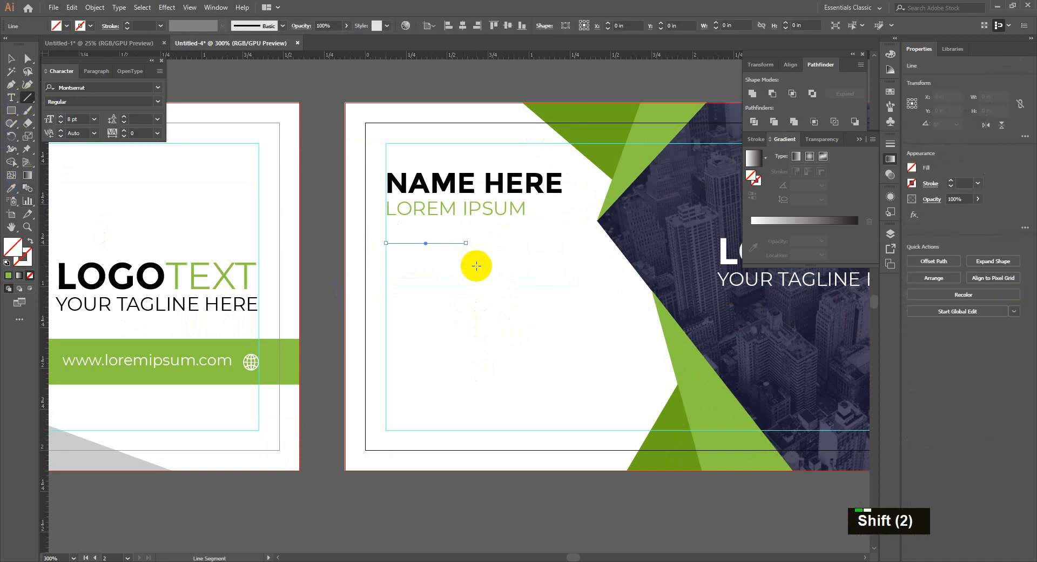
left_click(90, 26)
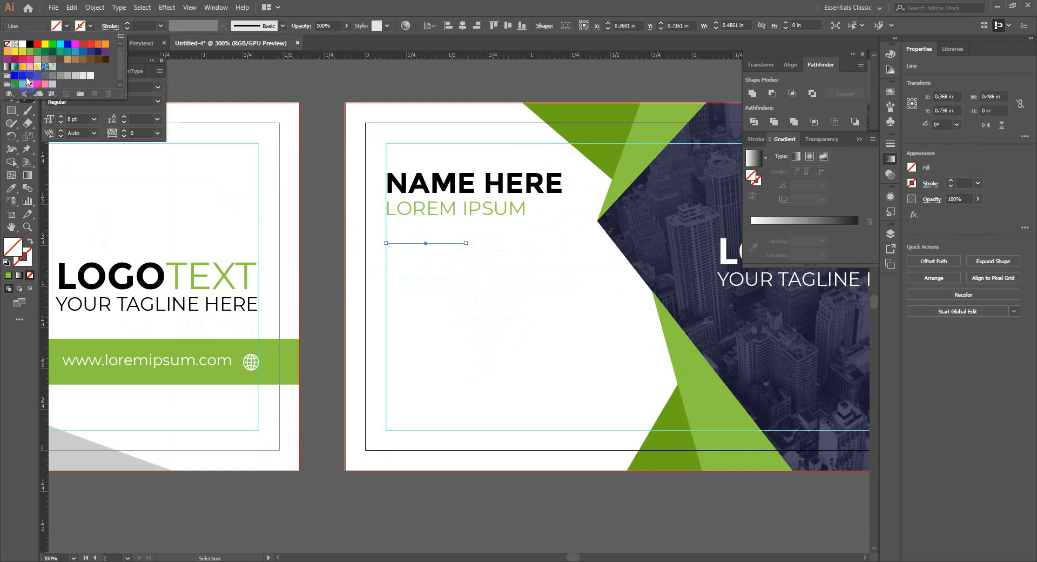
left_click(61, 76)
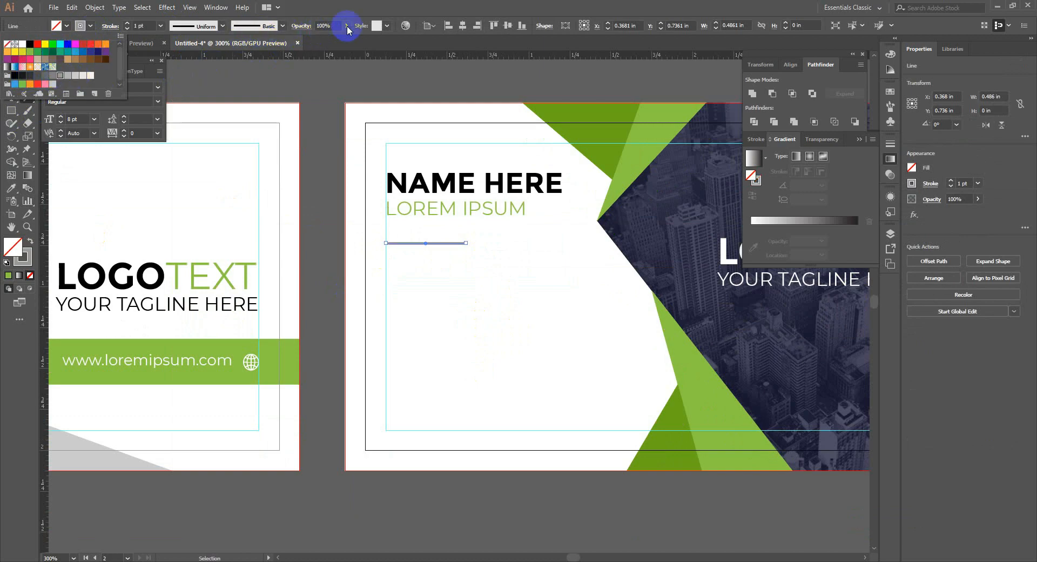
Set the stroke weight of the gray line below LOREM IPSUM to 1.8 pt.
left_click(81, 30)
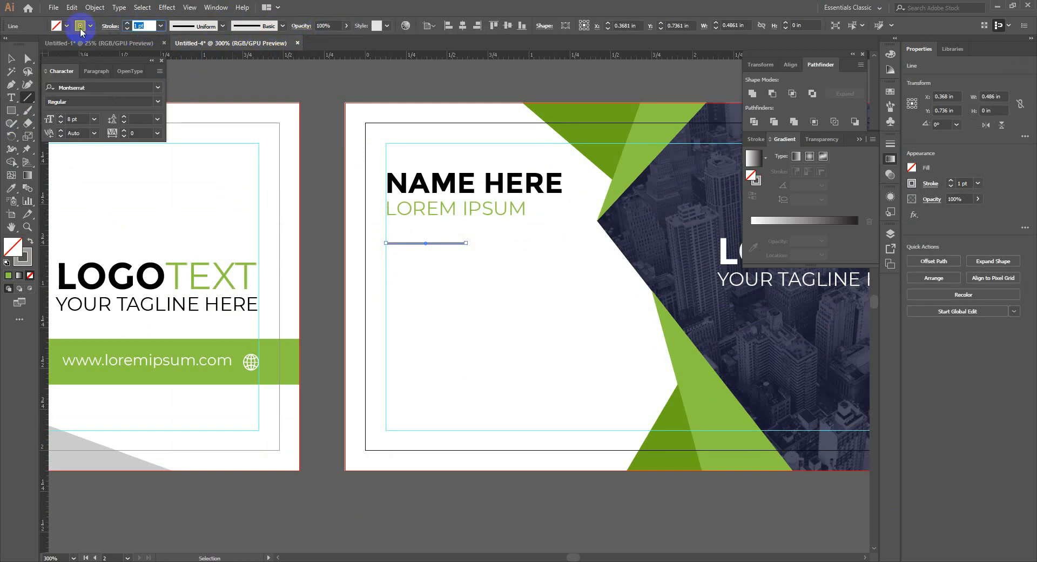
type("1.8")
key("Return")
left_click(11, 58)
double_click(446, 292)
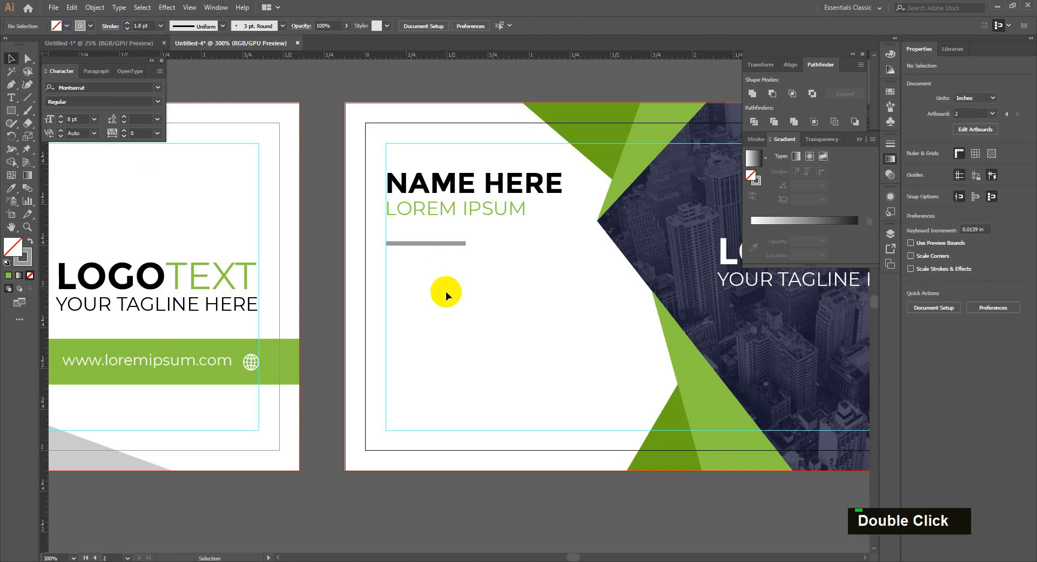
Nudge the gray line up three increments, closer to LOREM IPSUM.
key("space")
left_click_drag(468, 331, 438, 338)
left_click_drag(426, 295, 397, 246)
key("Up")
key("Up")
key("Up")
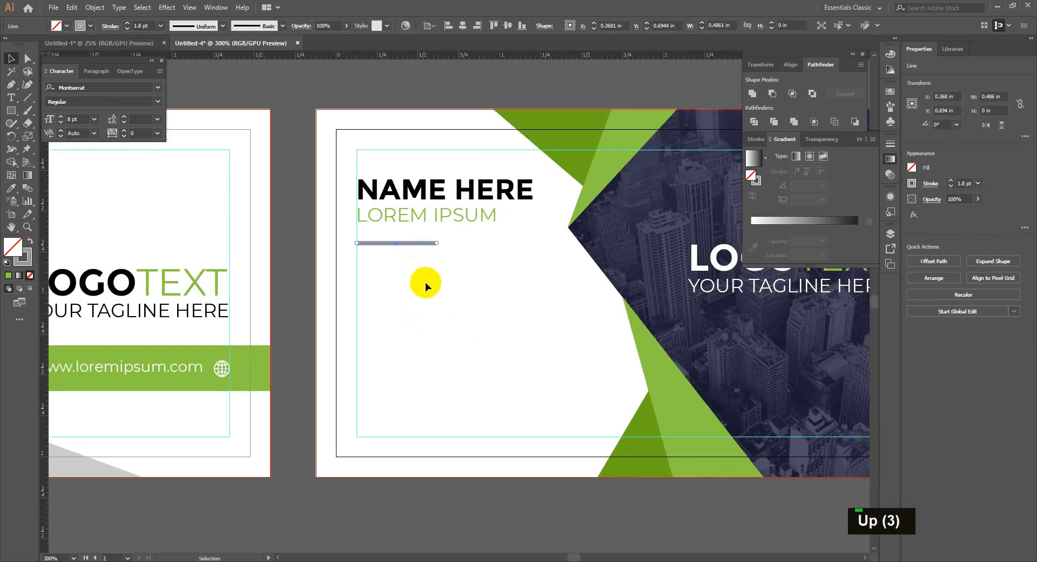
left_click(456, 294)
Copy the phone, envelope and location icons from the Untitled-1 document onto the card's white area, against the safe margin below the gray line.
left_click(76, 43)
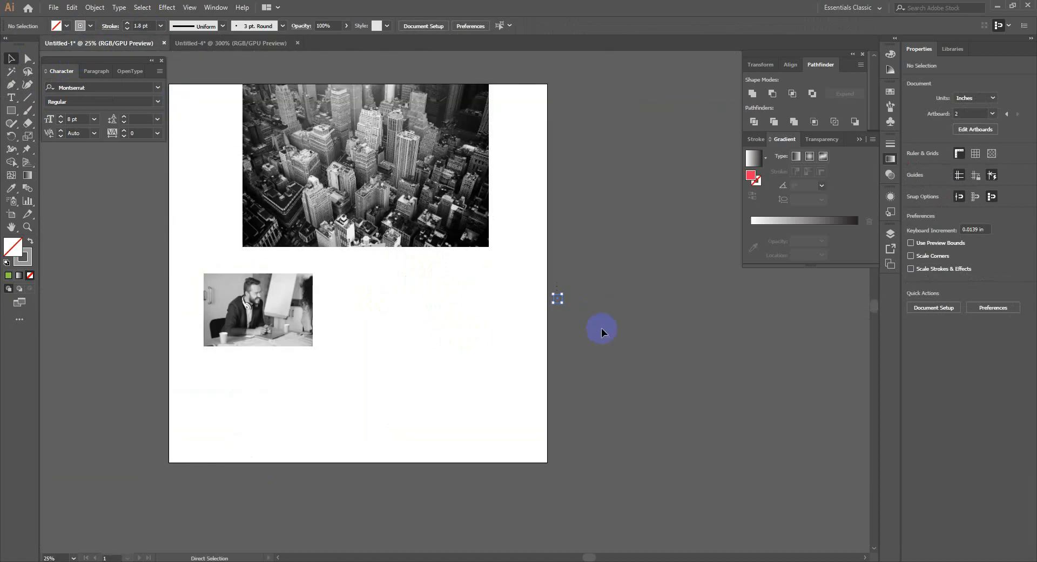
scroll(550, 285, "up", 3)
double_click(330, 97)
key("ctrl+c")
left_click(239, 44)
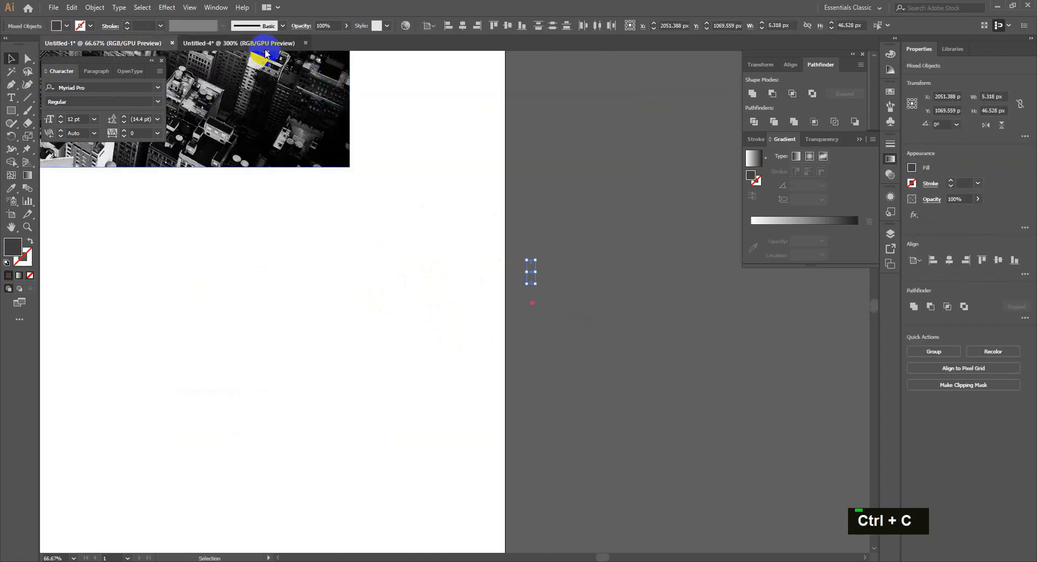
key("ctrl+v")
left_click_drag(456, 299, 364, 347)
Color the three contact icons with the light green sampled from the website band on the other card side.
key("i")
left_click(248, 364)
key("v")
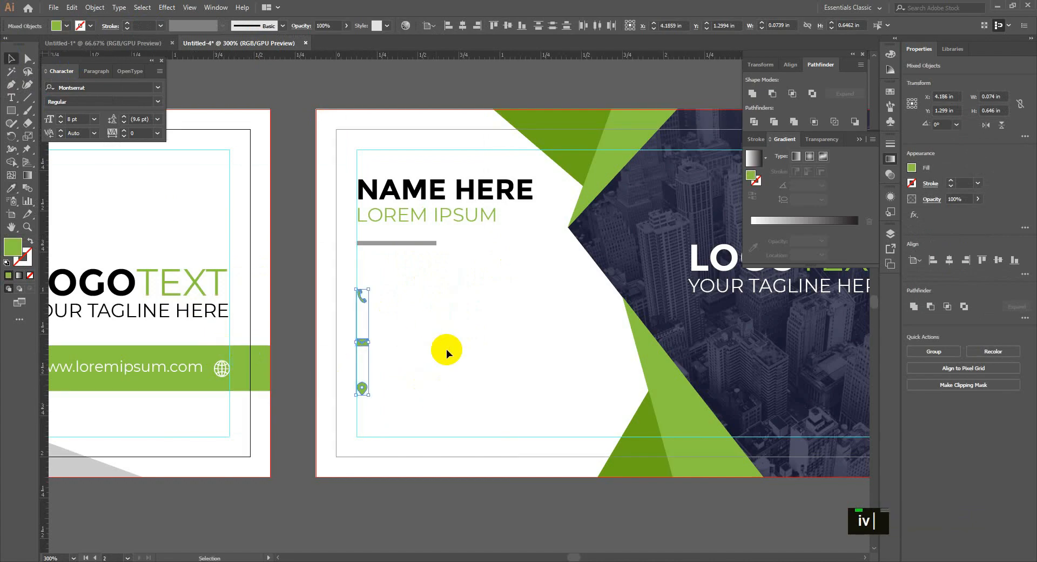
left_click(448, 350)
Duplicate LOREM IPSUM beside the phone icon, set the copy to 6 pt and fill it with dark gray.
left_click_drag(406, 217, 431, 293)
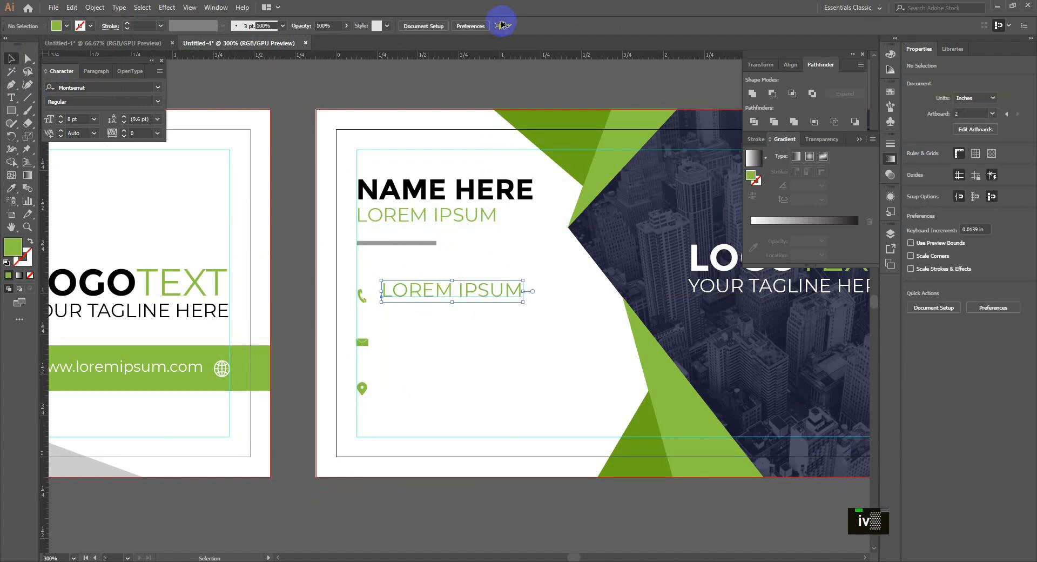
key("Return")
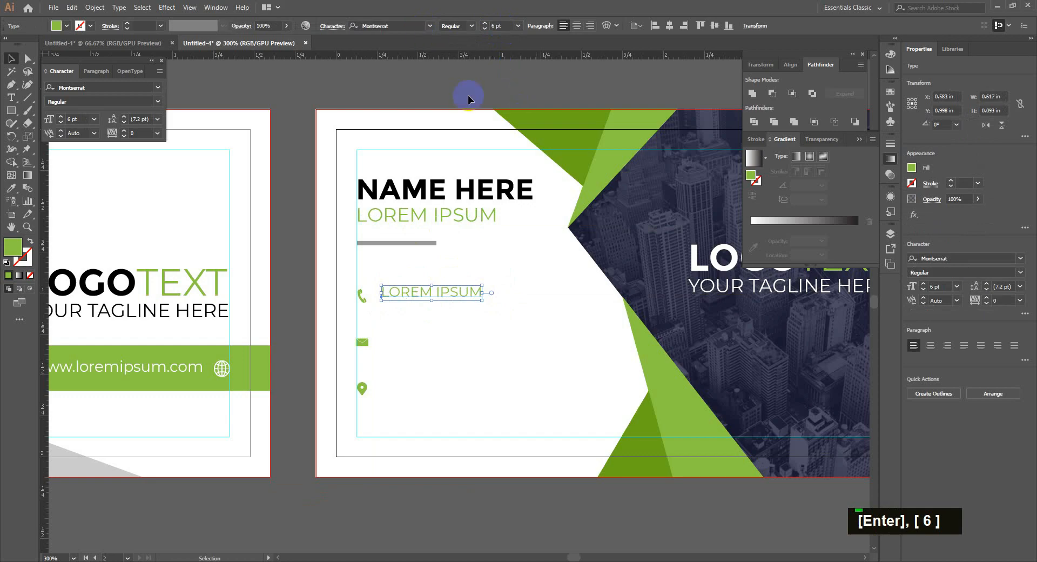
left_click(65, 25)
left_click(30, 79)
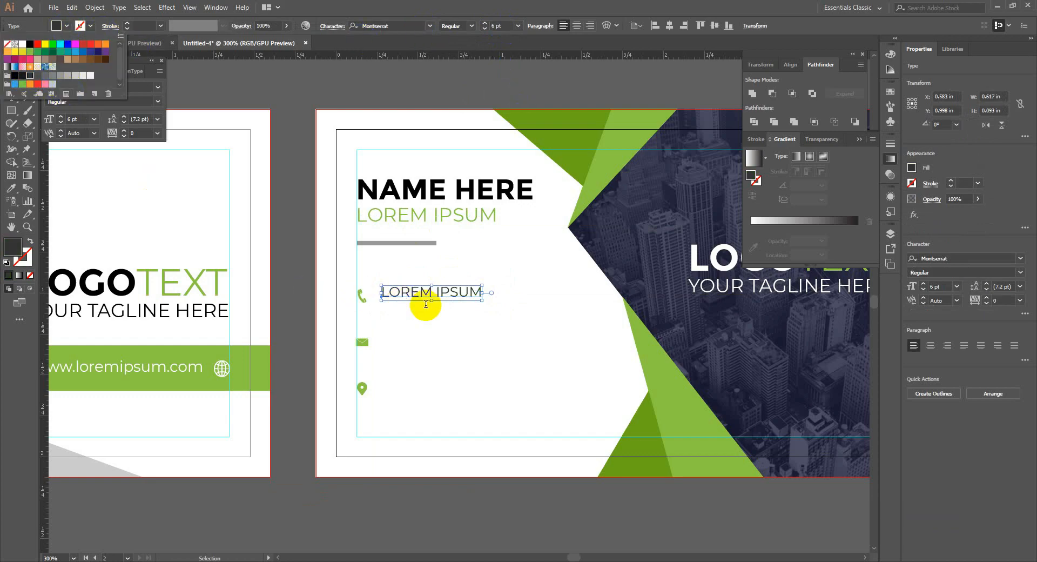
Replace the copied text beside the phone icon with a placeholder phone number.
double_click(421, 295)
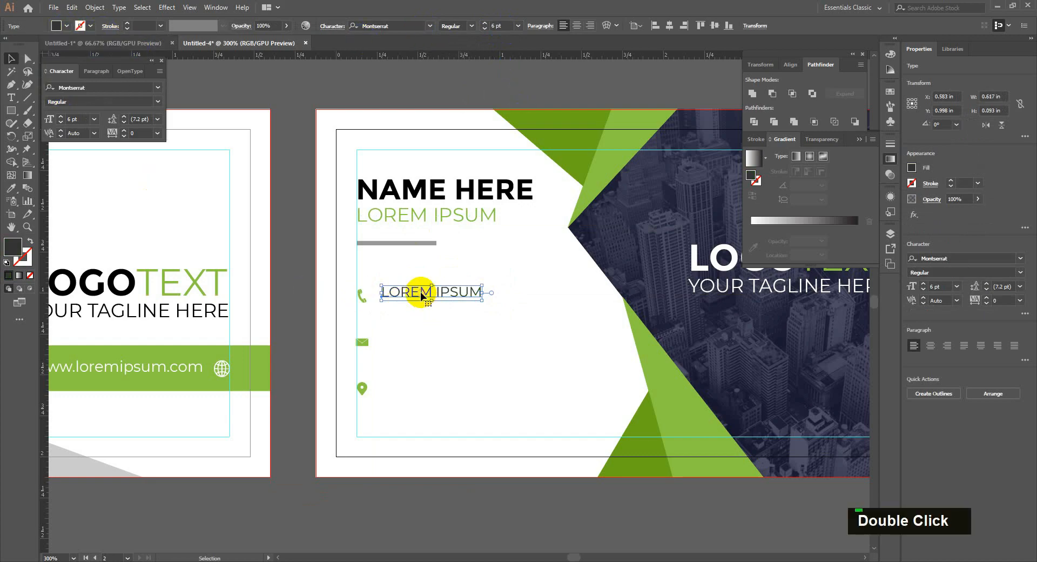
triple_click(422, 294)
type("+111")
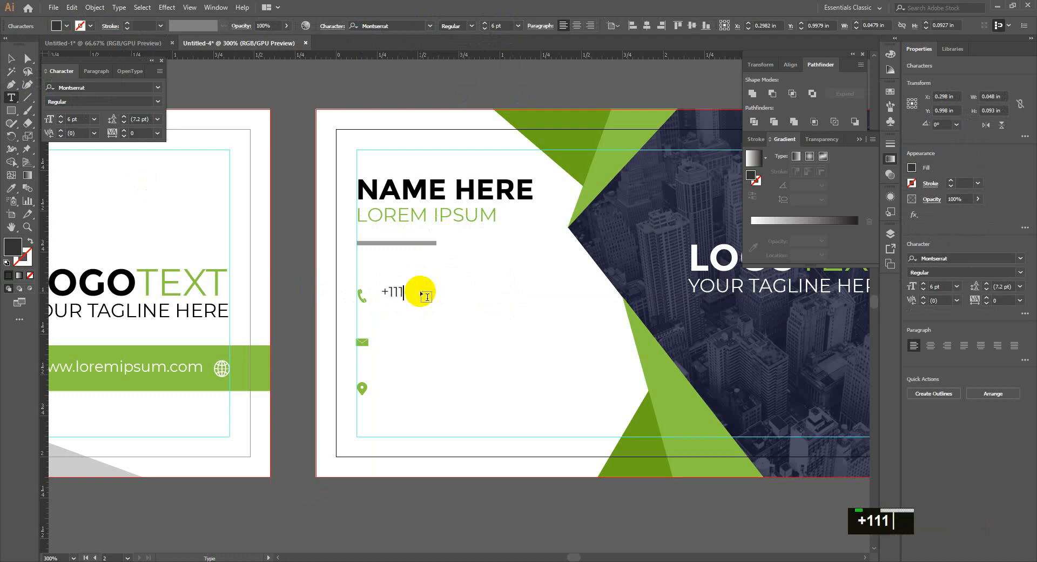
type(" 222 3334")
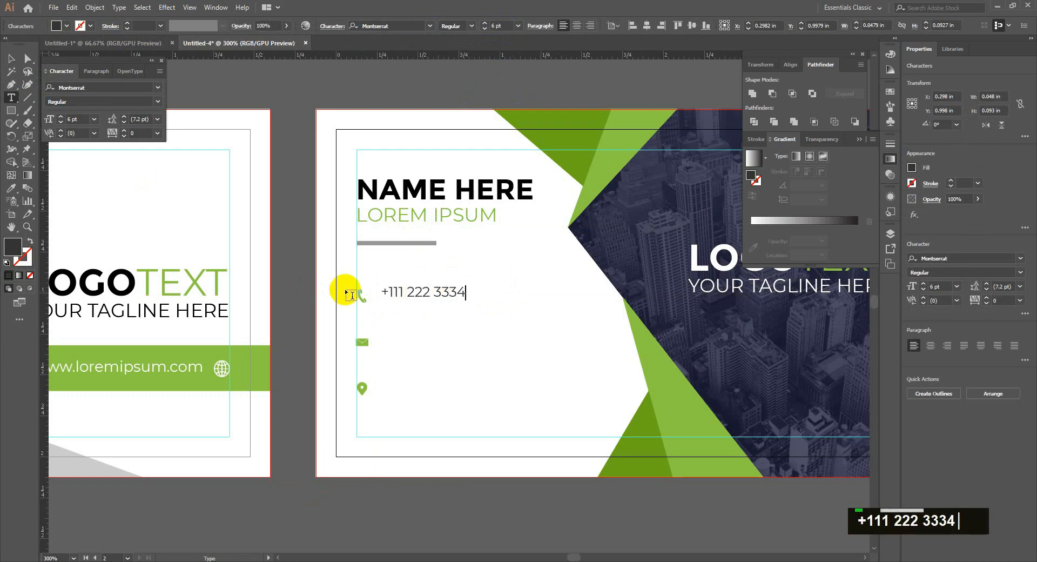
left_click(13, 59)
Duplicate the phone number directly beneath itself and nudge both lines up to center them on the phone icon.
mouse_move(454, 304)
left_mouse_down()
mouse_move(440, 303)
mouse_move(442, 313)
left_mouse_up()
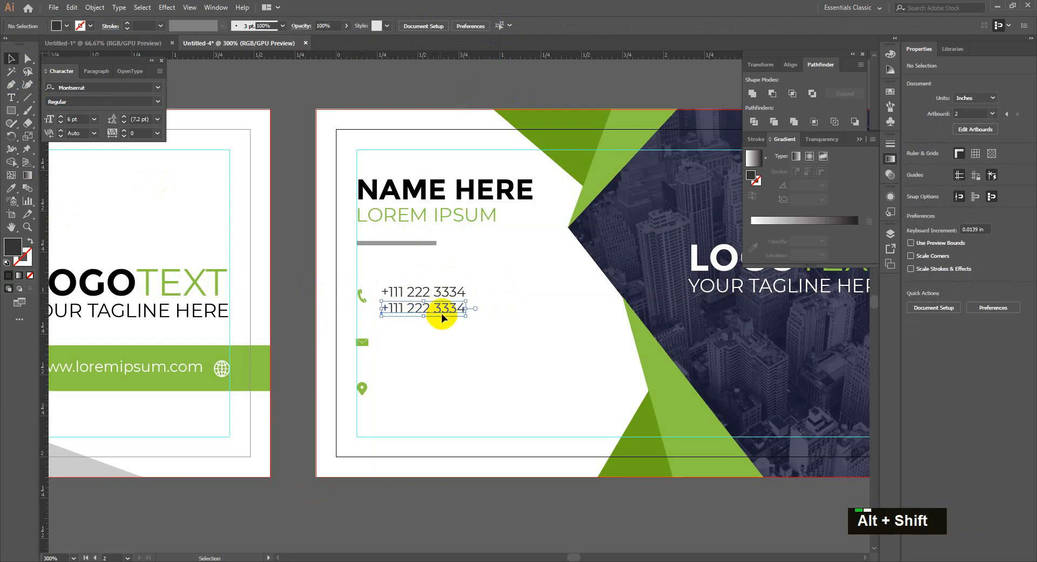
left_click(423, 292, "shift")
key("Up")
key("Down")
key("Up")
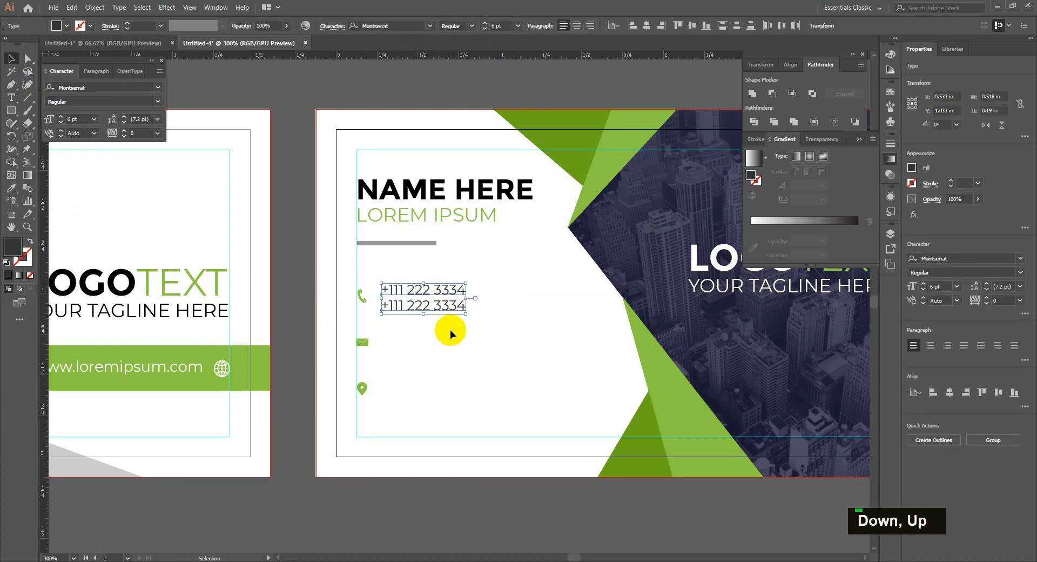
double_click(446, 329)
Duplicate the two phone lines beside the envelope icon and replace the upper copy with a placeholder e-mail address.
left_click_drag(424, 290, 432, 333)
double_click(433, 333)
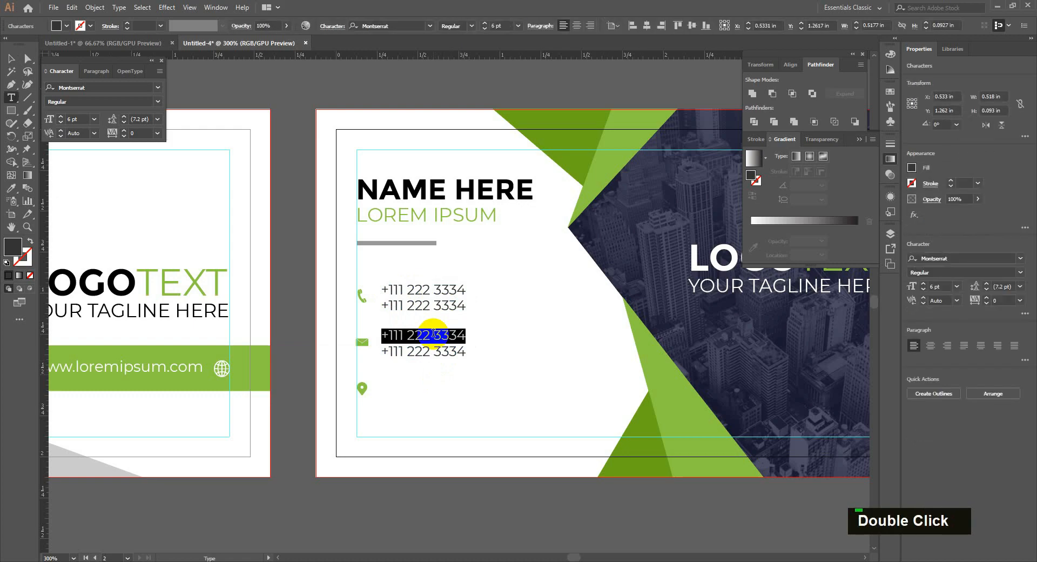
type("loremipsum@email.com")
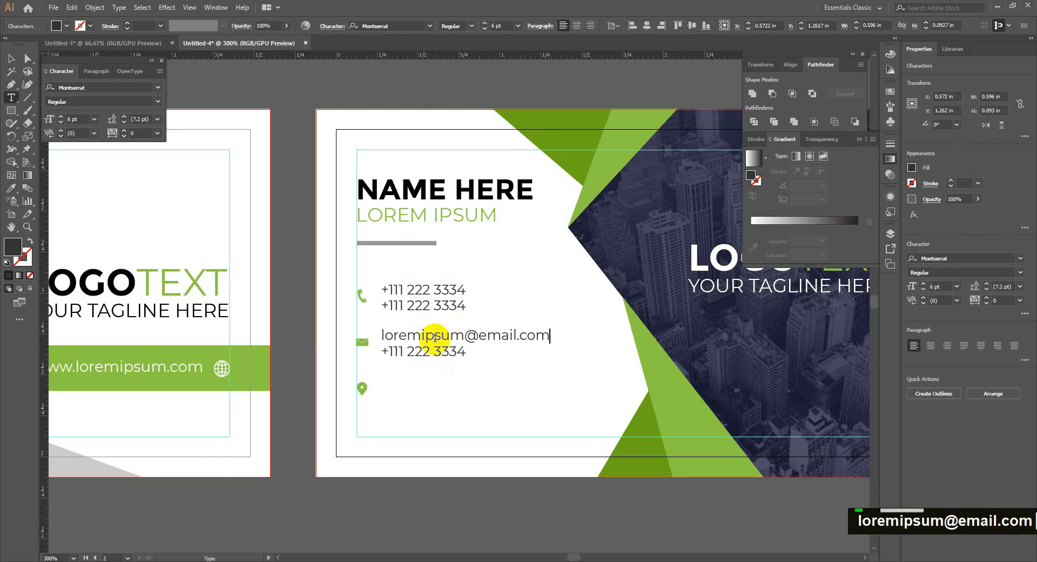
Replace the lower copied phone line beside the envelope icon with the same e-mail address.
key("ctrl+a")
key("ctrl+c")
double_click(423, 351)
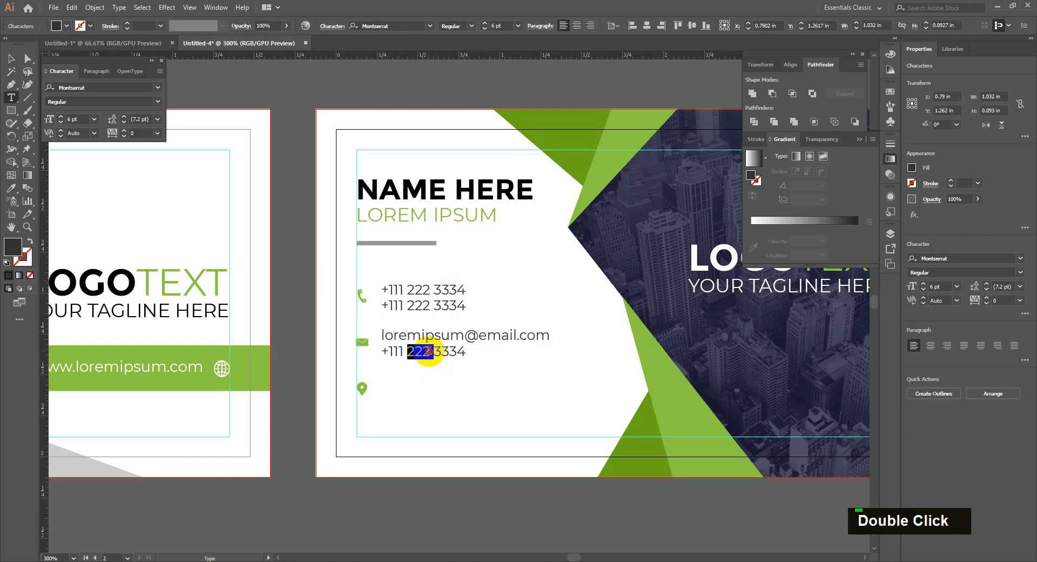
key("ctrl+a")
key("ctrl+v")
left_click(9, 61)
Duplicate the e-mail line beside the location icon and rewrite it as a two-line placeholder street and city address.
left_click_drag(405, 350, 402, 385)
double_click(409, 385)
key("Right")
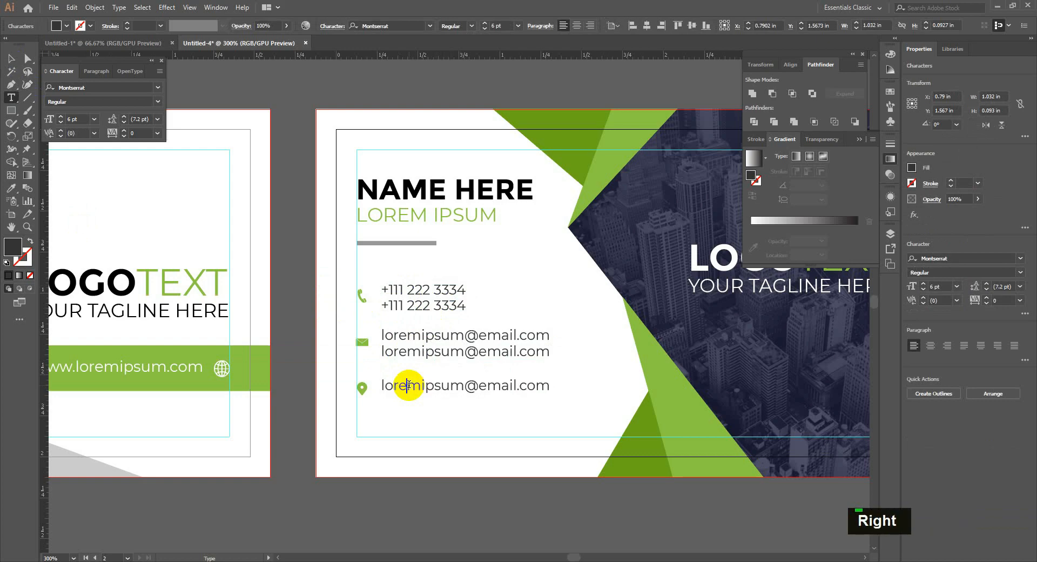
key("Right")
key("Right")
key("Right")
key("Right")
key("Right")
key("BackSpace")
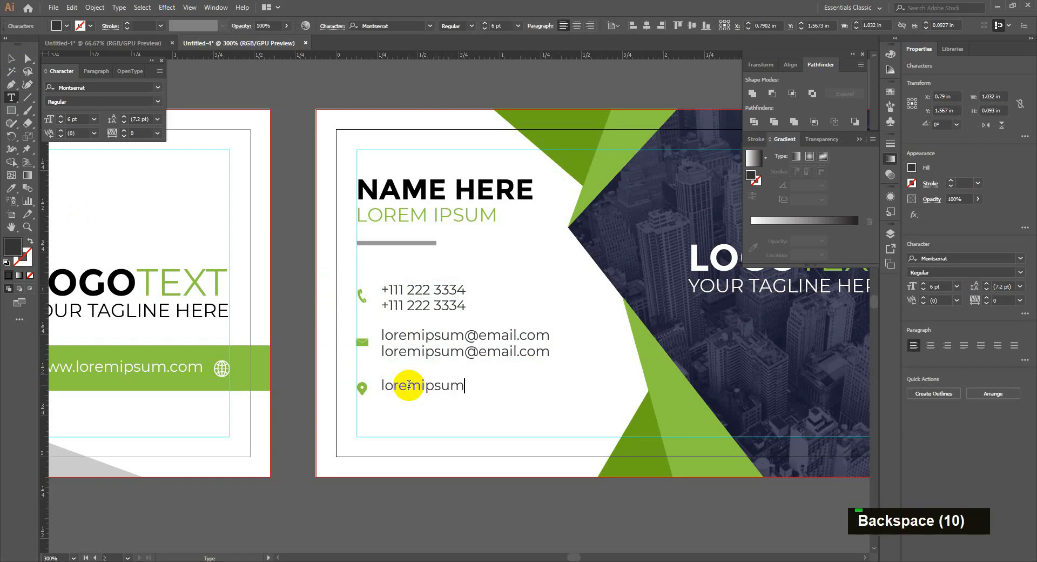
type("street nam")
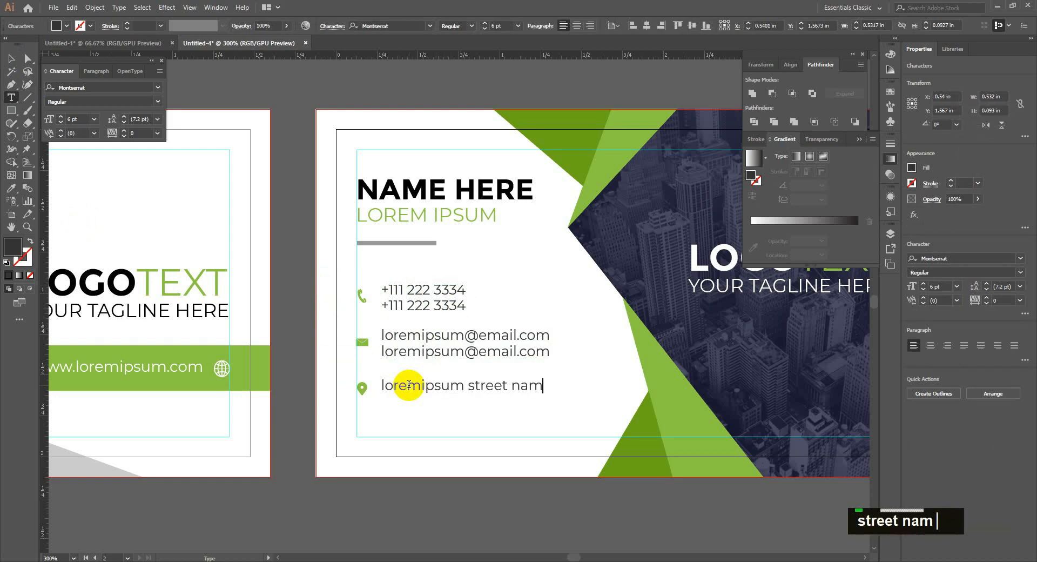
type("e,")
key("Return")
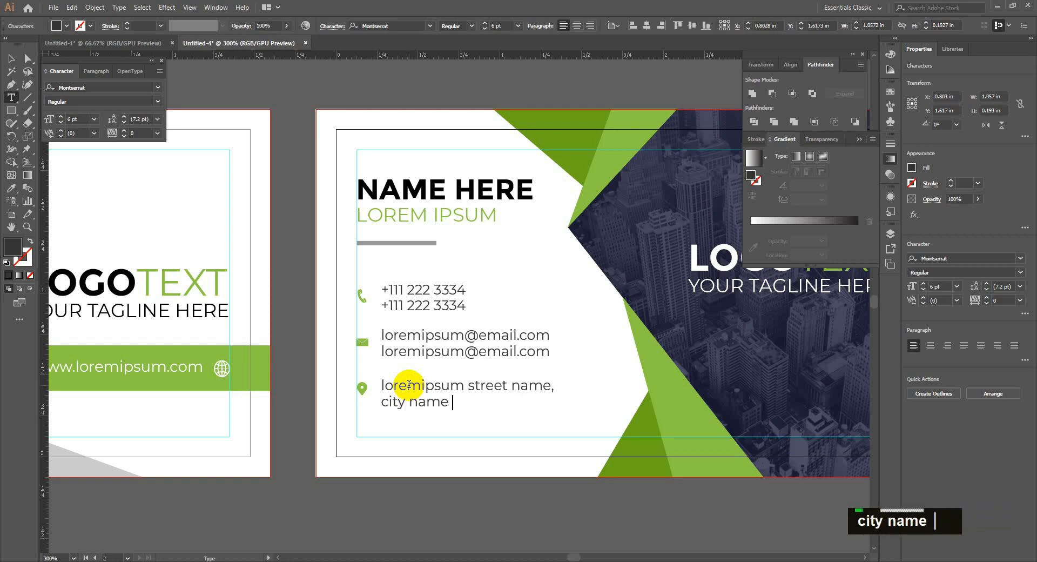
left_click(10, 58)
double_click(398, 439)
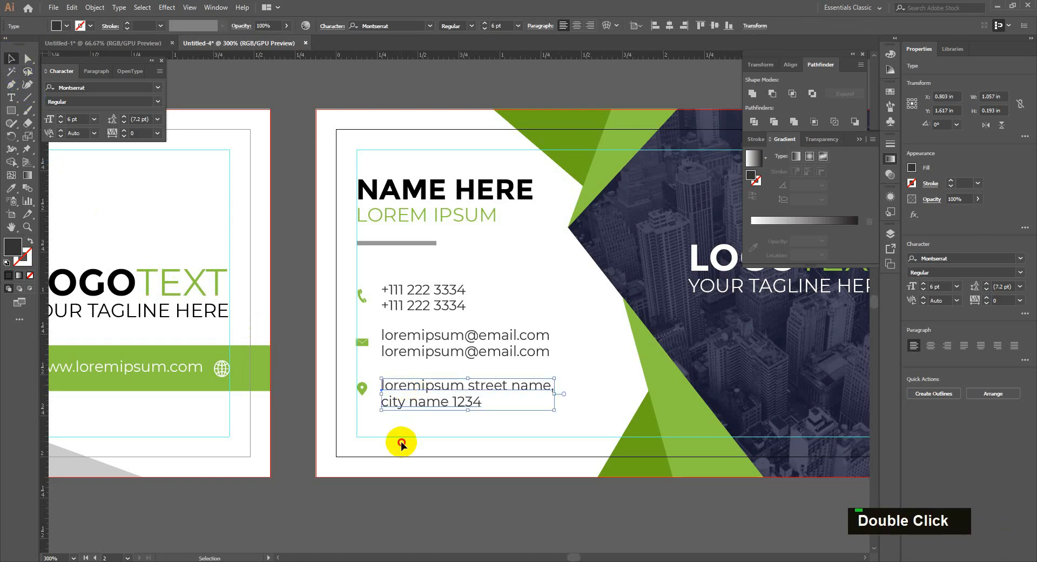
Slightly enlarge the location pin and the envelope, the envelope to about 0.087 in wide, and nudge both right inside the safe margin.
scroll(378, 409, "up", 3)
mouse_move(352, 371)
left_mouse_down()
mouse_move(353, 383)
mouse_move(362, 360)
left_mouse_up()
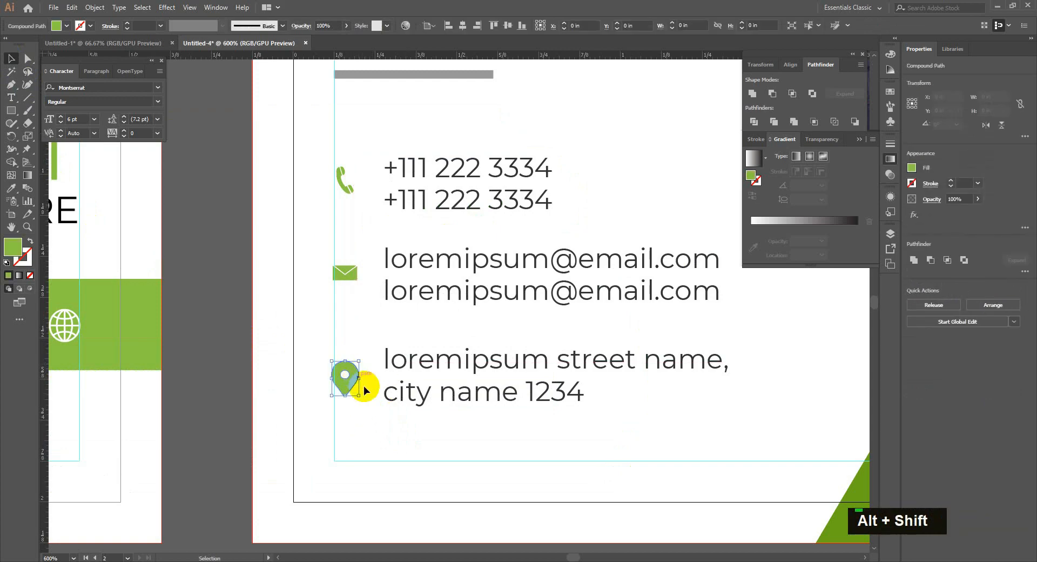
key("Right")
double_click(356, 273)
left_click_drag(358, 279, 362, 286)
key("Right")
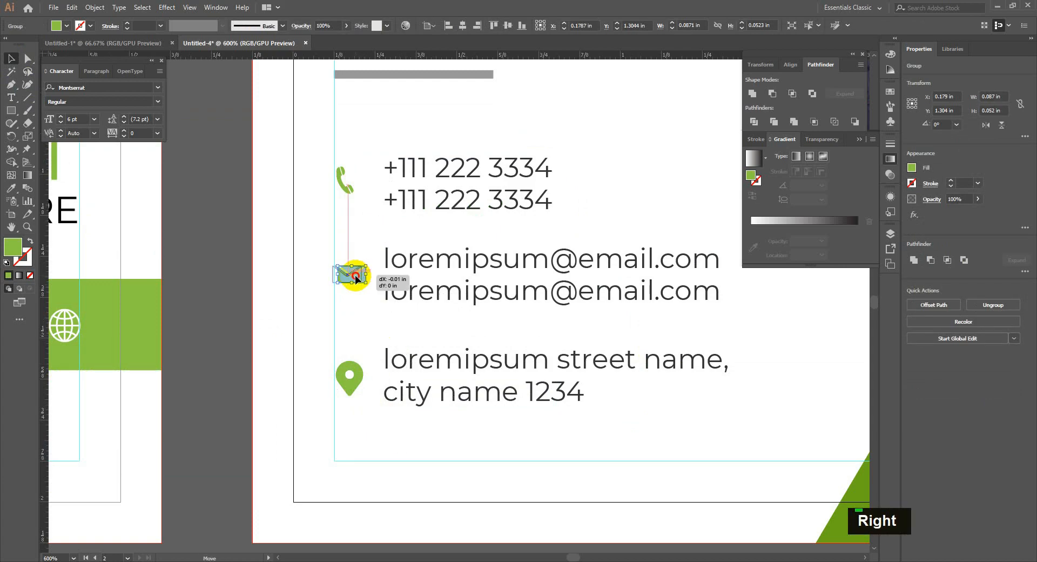
key("Right")
Slightly enlarge the phone icon to about 0.104 in tall, keeping its left edge at the safe margin.
left_click(350, 191)
left_click_drag(355, 195, 354, 195)
key("Right")
key("Left")
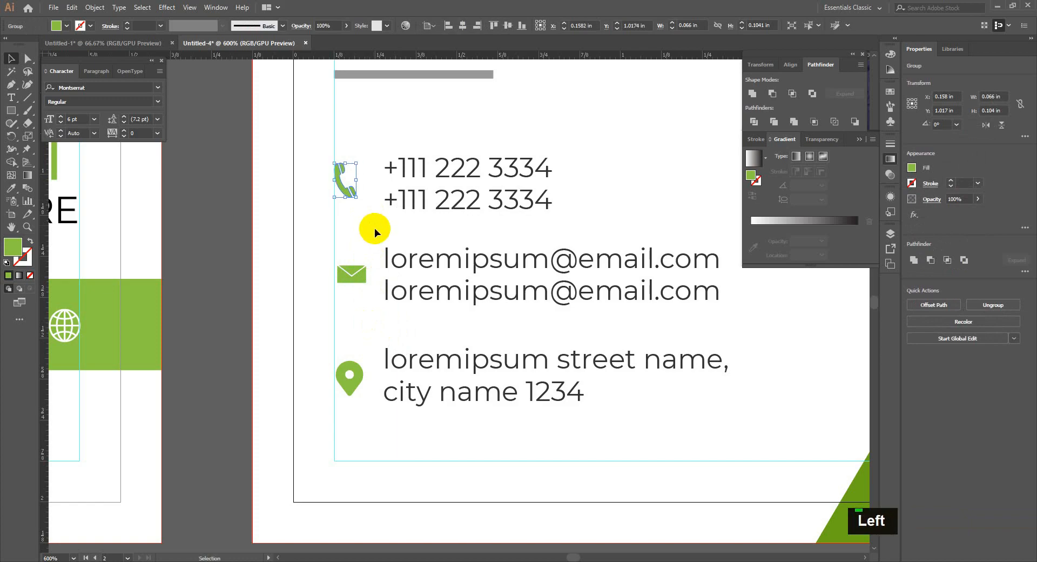
left_click(374, 225)
Move the e-mail and address rows with their icons down four increments to widen the gap below the phone numbers.
scroll(457, 378, "down", 1)
left_click_drag(357, 291, 648, 408)
key("Down")
key("Down")
key("Down")
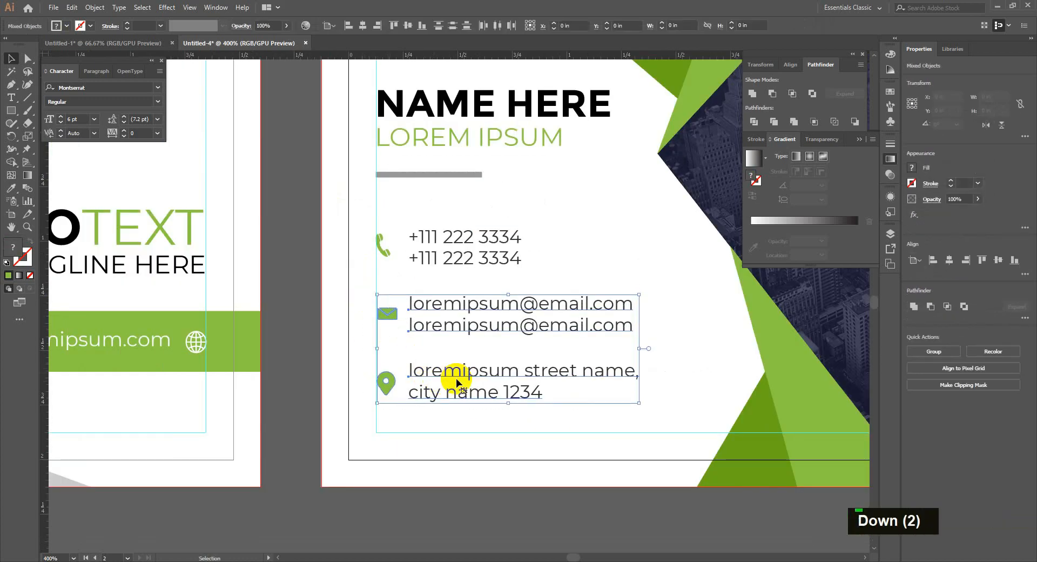
key("Down")
left_click(575, 438)
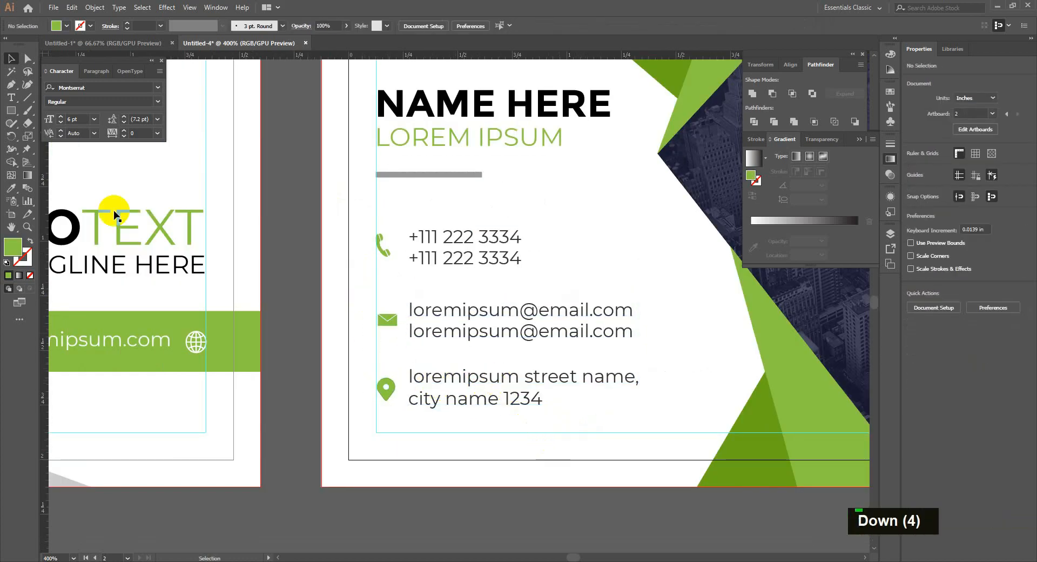
Draw a horizontal line about 1.18 in long between the phone and e-mail rows, with a green 0.5 pt stroke.
left_click(28, 98)
left_click_drag(604, 301, 633, 301)
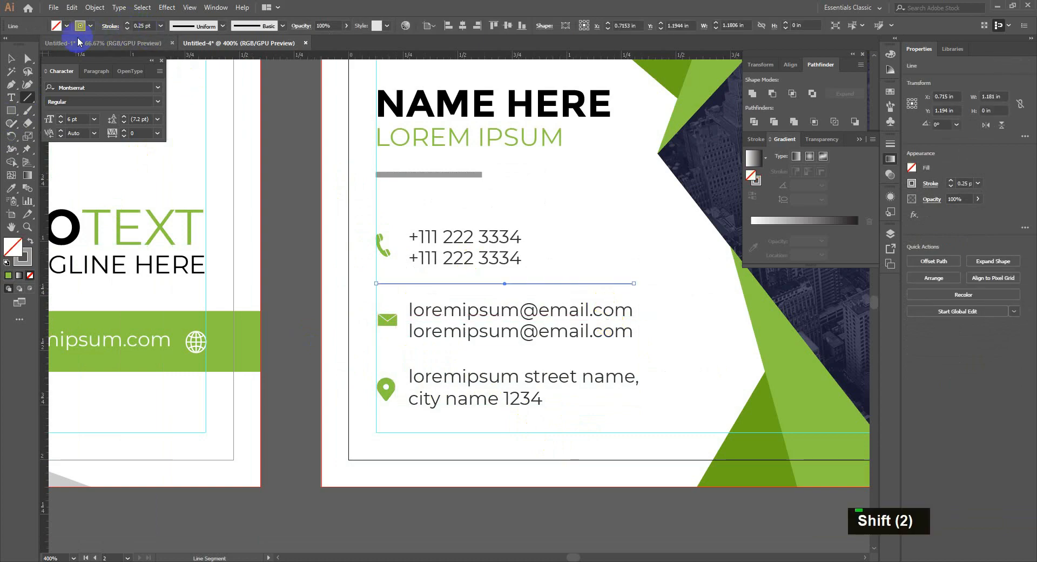
left_click(81, 26)
left_click(30, 50)
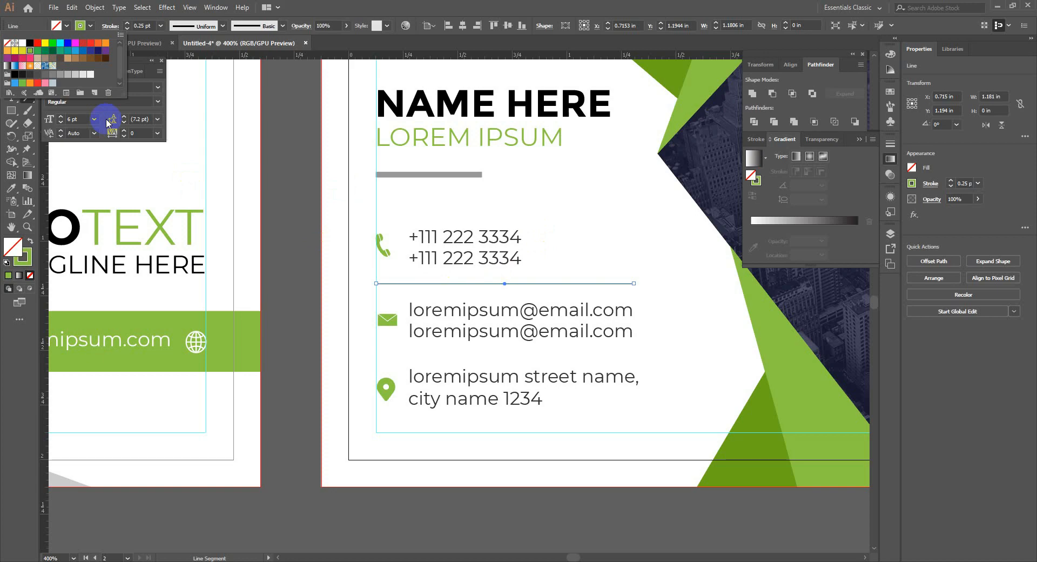
left_click(161, 25)
left_click(169, 50)
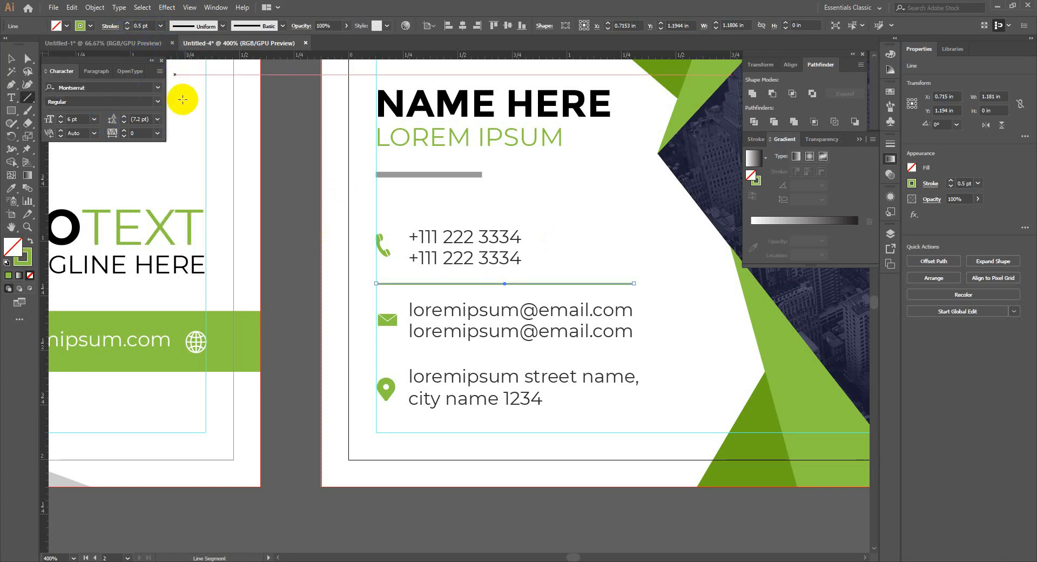
Duplicate the green divider line into the gap between the e-mail and address rows.
key("v")
left_click(613, 267)
left_click_drag(602, 283, 595, 352)
left_click(625, 440)
scroll(577, 414, "down", 2)
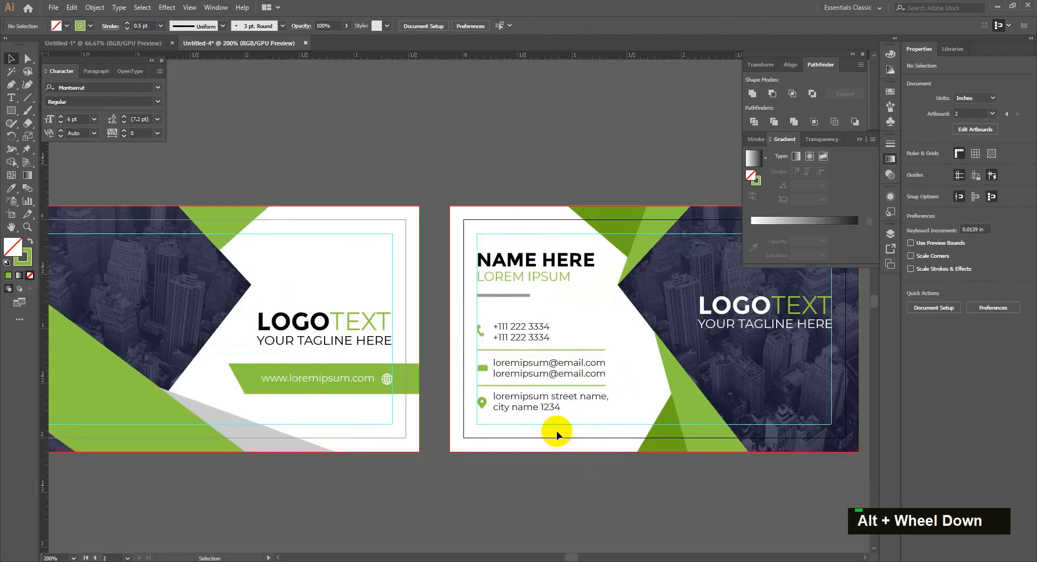
scroll(556, 430, "down", 1)
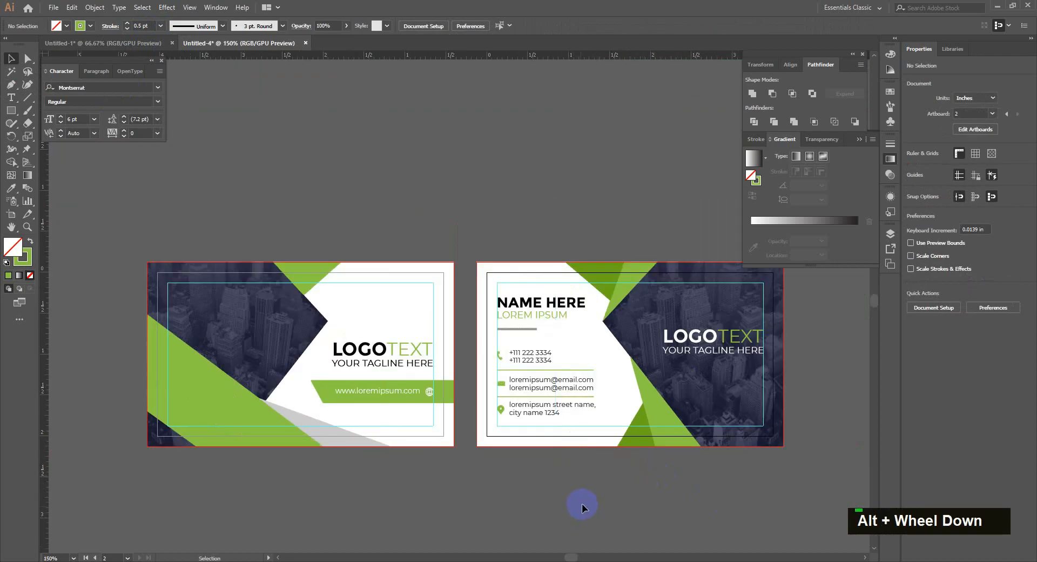